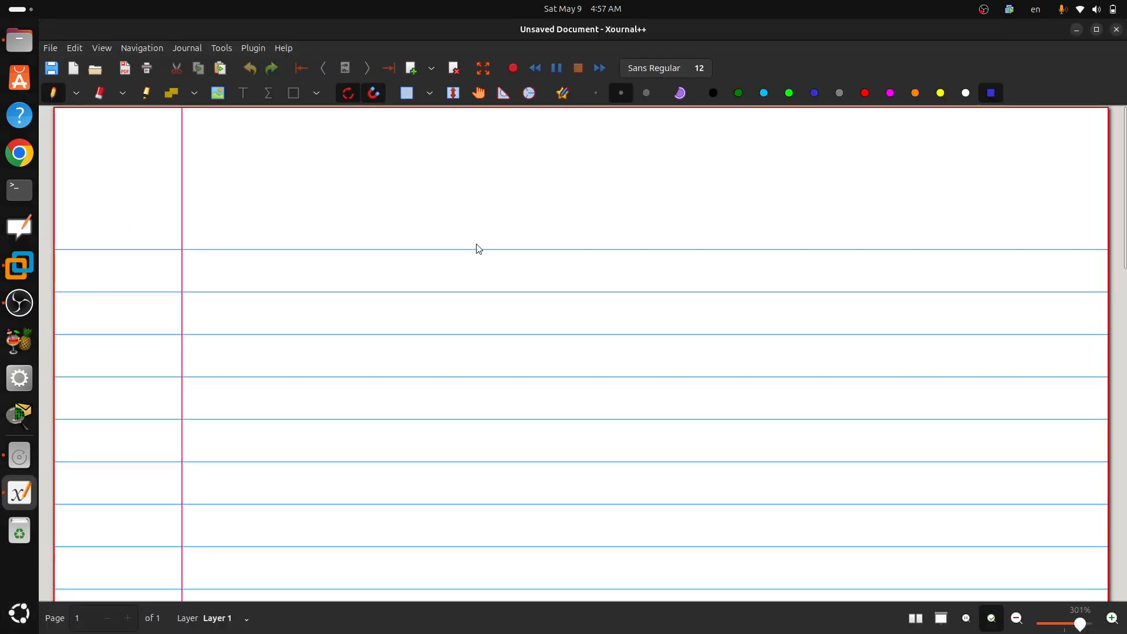
# Step: Draw two router symbols as crossed circles side by side in the upper part of the page
pyautogui.scroll(-2, 488, 249)
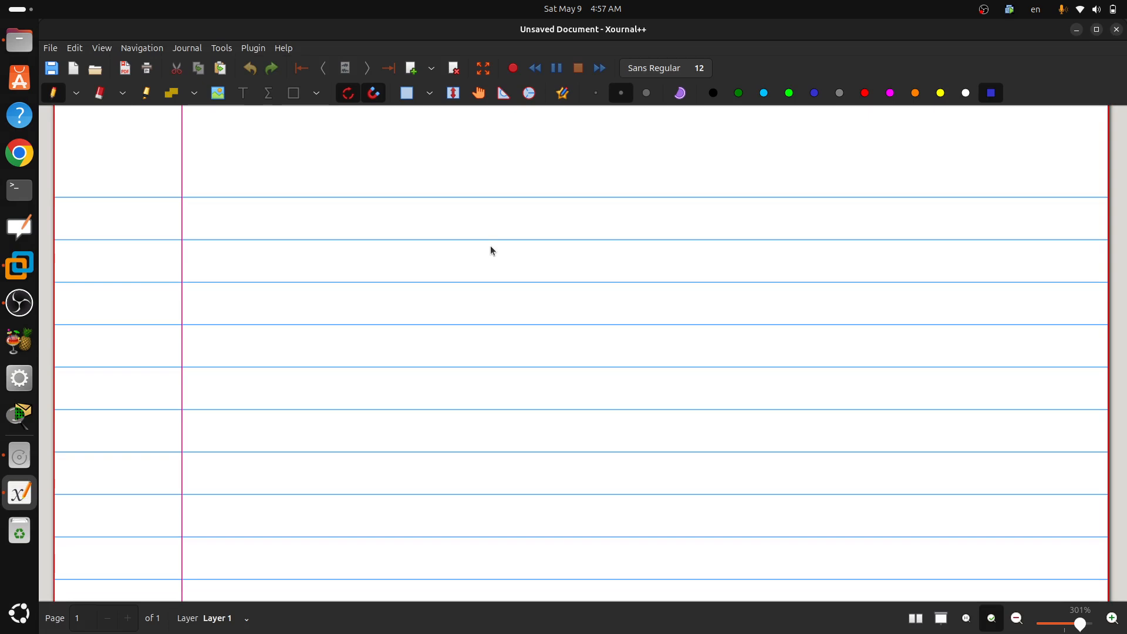
pyautogui.scroll(-2, 491, 246)
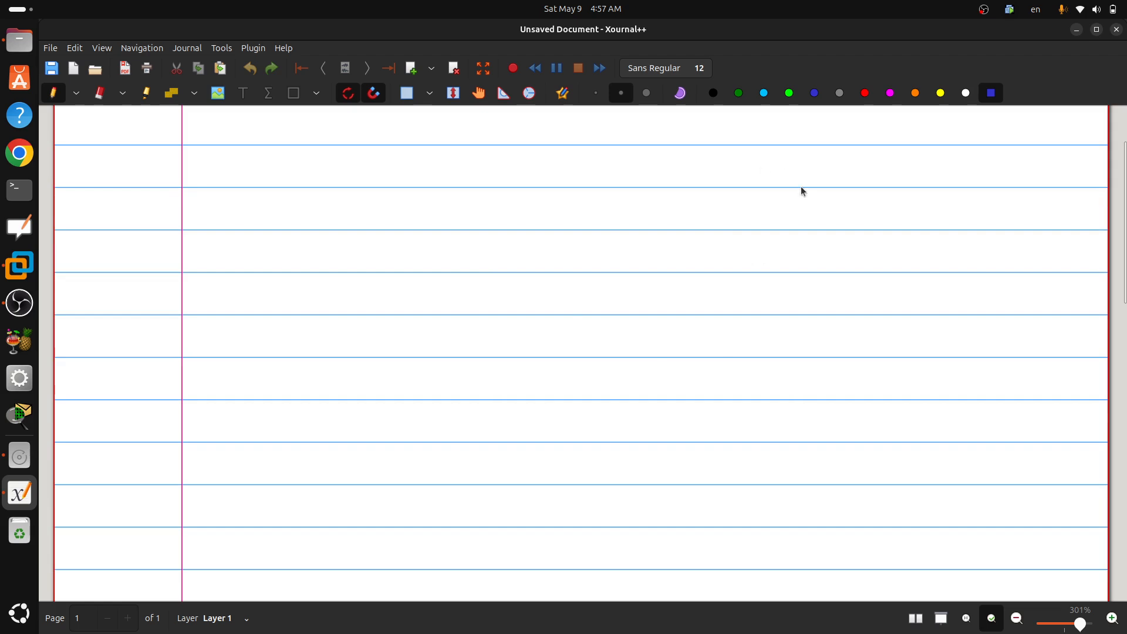
pyautogui.moveTo(723, 229)
pyautogui.mouseDown()
pyautogui.moveTo(785, 219)
pyautogui.moveTo(739, 137)
pyautogui.moveTo(721, 216)
pyautogui.moveTo(738, 231)
pyautogui.mouseUp()
pyautogui.moveTo(793, 139); pyautogui.dragTo(752, 222)
pyautogui.moveTo(734, 130); pyautogui.dragTo(802, 238)
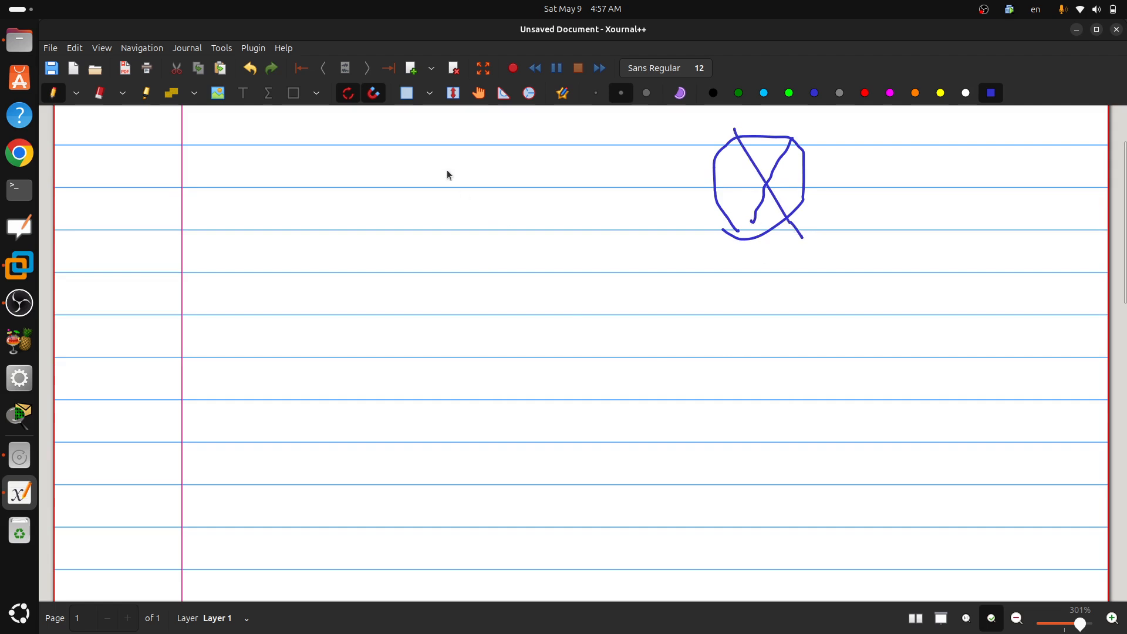
pyautogui.moveTo(477, 146)
pyautogui.mouseDown()
pyautogui.moveTo(381, 217)
pyautogui.moveTo(487, 197)
pyautogui.moveTo(482, 183)
pyautogui.moveTo(401, 228)
pyautogui.mouseUp()
pyautogui.moveTo(409, 158); pyautogui.dragTo(468, 254)
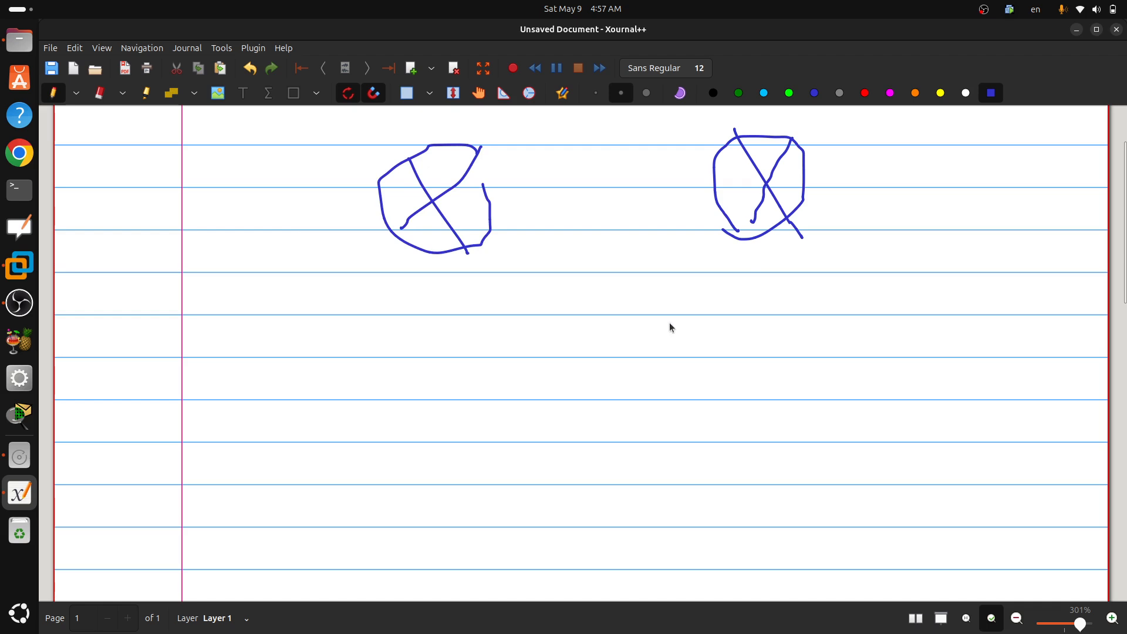
# Step: Draw a switch rectangle with opposing arrows between and below the routers, and two client boxes labelled m and S beneath it
pyautogui.moveTo(648, 271)
pyautogui.mouseDown()
pyautogui.moveTo(554, 271)
pyautogui.moveTo(594, 321)
pyautogui.moveTo(654, 305)
pyautogui.moveTo(651, 276)
pyautogui.mouseUp()
pyautogui.moveTo(567, 290)
pyautogui.mouseDown()
pyautogui.moveTo(601, 284)
pyautogui.moveTo(613, 307)
pyautogui.mouseUp()
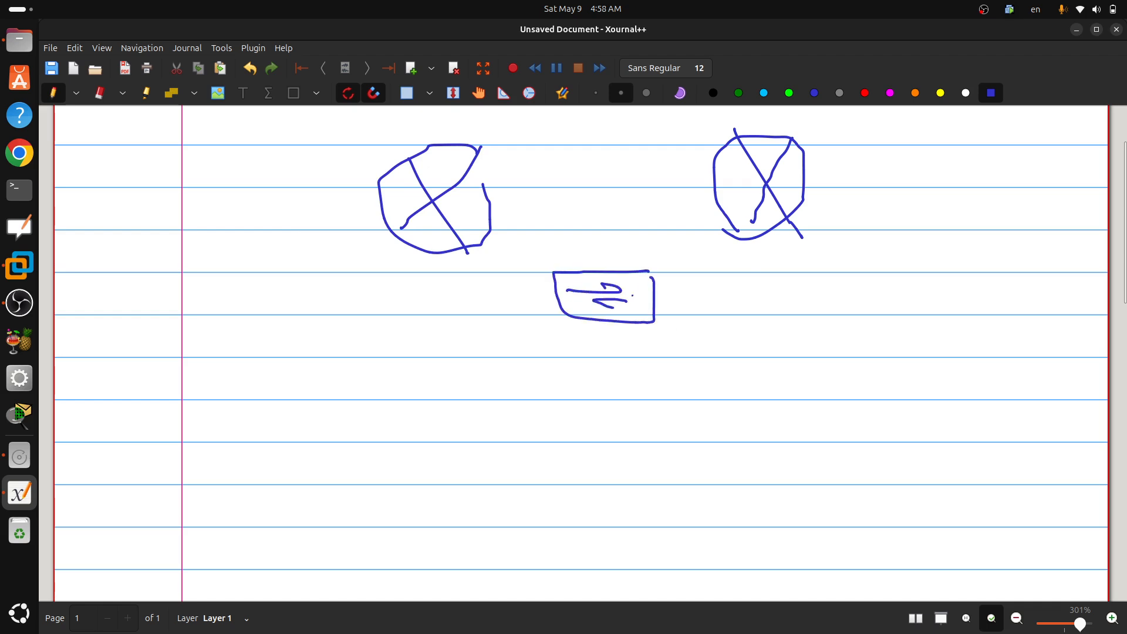
pyautogui.moveTo(669, 401)
pyautogui.mouseDown()
pyautogui.moveTo(604, 401)
pyautogui.moveTo(620, 468)
pyautogui.moveTo(681, 467)
pyautogui.moveTo(675, 402)
pyautogui.mouseUp()
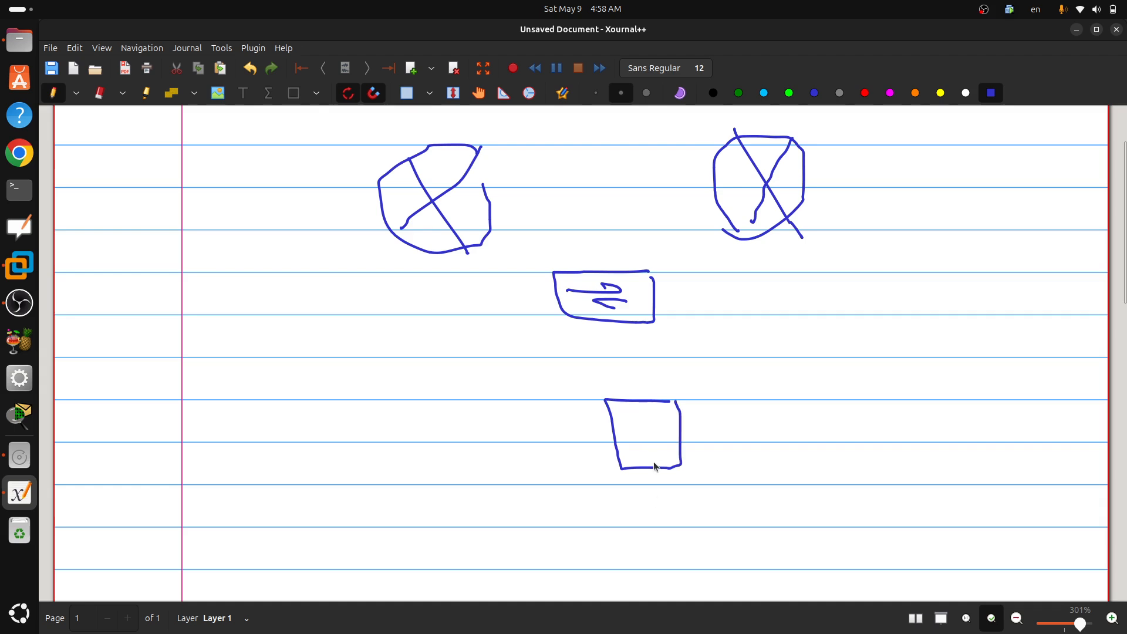
pyautogui.moveTo(652, 496)
pyautogui.mouseDown()
pyautogui.moveTo(653, 517)
pyautogui.moveTo(627, 527)
pyautogui.mouseUp()
pyautogui.moveTo(500, 395)
pyautogui.mouseDown()
pyautogui.moveTo(447, 398)
pyautogui.moveTo(420, 453)
pyautogui.moveTo(539, 473)
pyautogui.moveTo(537, 414)
pyautogui.moveTo(493, 404)
pyautogui.mouseUp()
pyautogui.moveTo(466, 496)
pyautogui.mouseDown()
pyautogui.moveTo(466, 508)
pyautogui.moveTo(506, 527)
pyautogui.mouseUp()
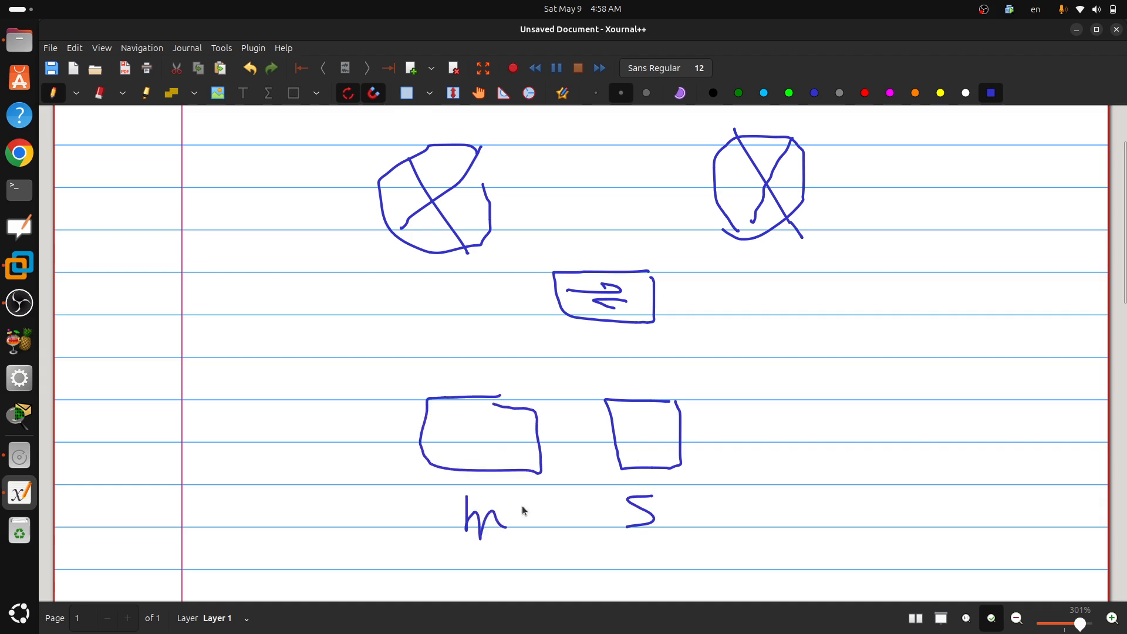
# Step: Draw connecting lines from the switch to both routers and to both client boxes
pyautogui.moveTo(765, 238)
pyautogui.mouseDown()
pyautogui.moveTo(764, 264)
pyautogui.moveTo(672, 286)
pyautogui.mouseUp()
pyautogui.moveTo(465, 244)
pyautogui.mouseDown()
pyautogui.moveTo(461, 261)
pyautogui.moveTo(555, 286)
pyautogui.mouseUp()
pyautogui.moveTo(639, 323); pyautogui.dragTo(641, 395)
pyautogui.moveTo(565, 307)
pyautogui.mouseDown()
pyautogui.moveTo(507, 312)
pyautogui.moveTo(498, 405)
pyautogui.mouseUp()
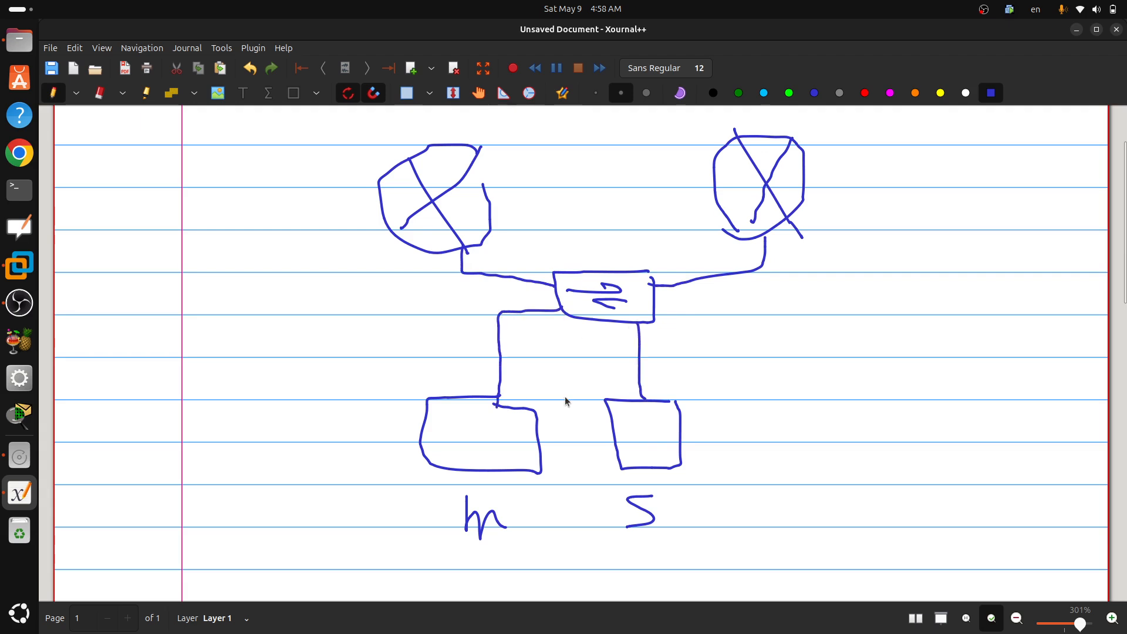
# Step: Draw a server box beside the switch, link the two with a line, and label the box DHCP
pyautogui.moveTo(656, 303); pyautogui.dragTo(847, 317)
pyautogui.moveTo(854, 273)
pyautogui.mouseDown()
pyautogui.moveTo(849, 374)
pyautogui.moveTo(977, 270)
pyautogui.moveTo(977, 403)
pyautogui.moveTo(834, 400)
pyautogui.moveTo(844, 375)
pyautogui.mouseUp()
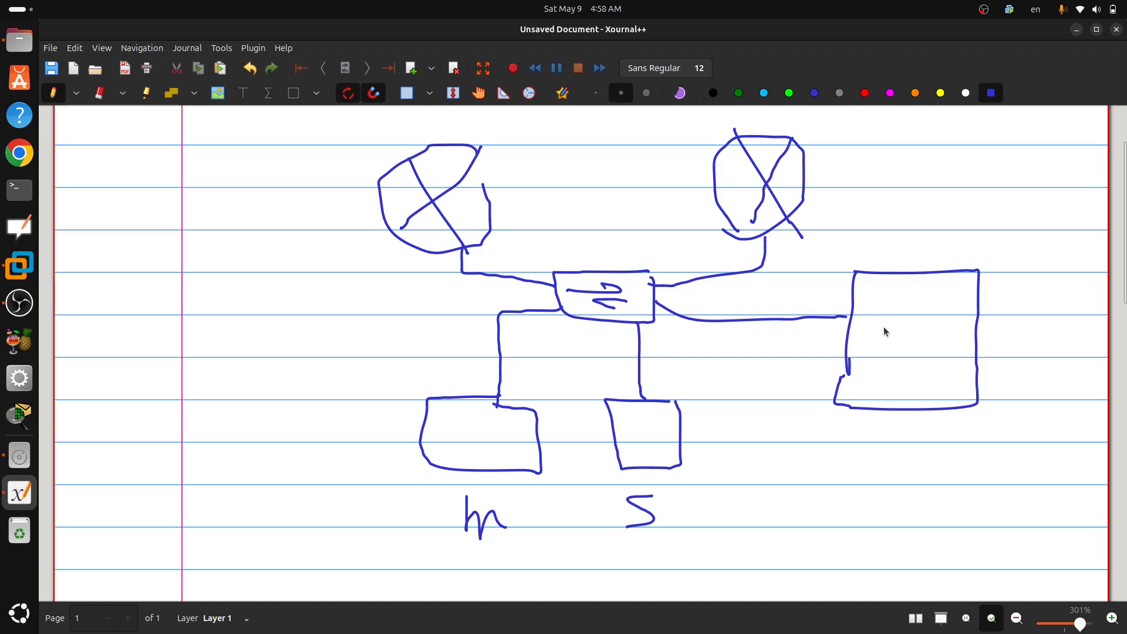
pyautogui.moveTo(873, 308); pyautogui.dragTo(875, 363)
pyautogui.moveTo(876, 300); pyautogui.dragTo(882, 353)
pyautogui.moveTo(898, 301)
pyautogui.mouseDown()
pyautogui.moveTo(914, 361)
pyautogui.moveTo(933, 353)
pyautogui.mouseUp()
pyautogui.moveTo(938, 301); pyautogui.dragTo(939, 362)
pyautogui.moveTo(939, 298); pyautogui.dragTo(939, 326)
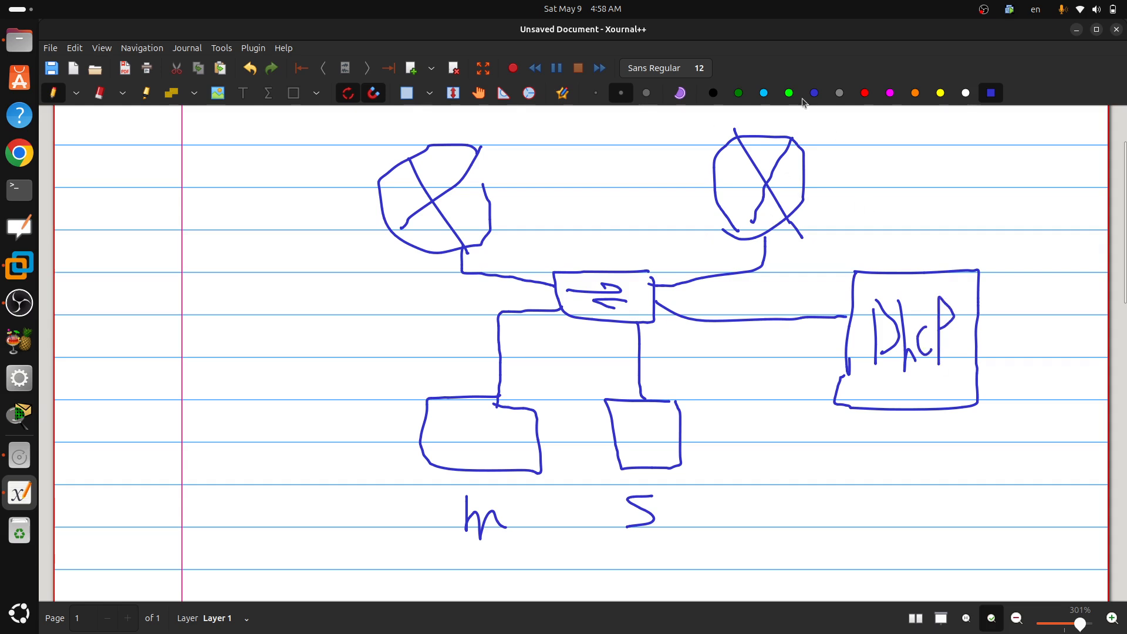
# Step: Handwrite the address 10.0.0.200 beside the router nearest the DHCP server
pyautogui.moveTo(827, 155); pyautogui.dragTo(836, 190)
pyautogui.moveTo(850, 172)
pyautogui.mouseDown()
pyautogui.moveTo(841, 179)
pyautogui.moveTo(916, 176)
pyautogui.moveTo(917, 193)
pyautogui.moveTo(949, 161)
pyautogui.moveTo(963, 185)
pyautogui.moveTo(976, 171)
pyautogui.mouseUp()
pyautogui.click(872, 181)
pyautogui.click(888, 189)
pyautogui.click(904, 182)
pyautogui.click(933, 183)
pyautogui.moveTo(992, 170)
pyautogui.mouseDown()
pyautogui.moveTo(987, 186)
pyautogui.moveTo(992, 172)
pyautogui.mouseUp()
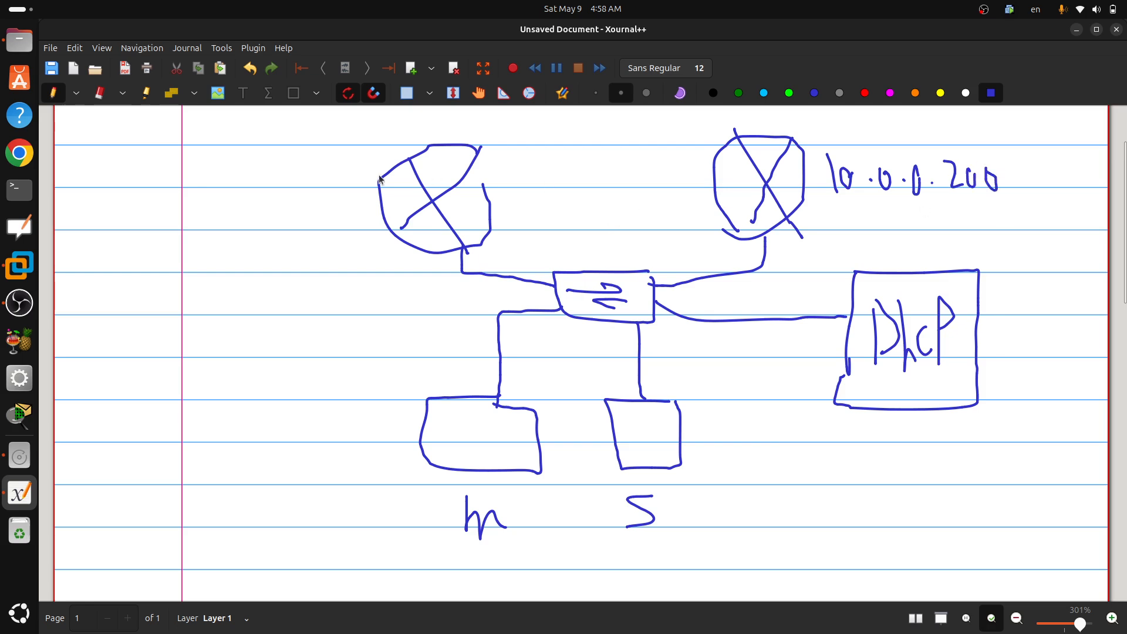
# Step: Handwrite the address 10.0.0.201 beside the other router
pyautogui.moveTo(220, 155)
pyautogui.mouseDown()
pyautogui.moveTo(223, 193)
pyautogui.moveTo(240, 178)
pyautogui.moveTo(271, 190)
pyautogui.moveTo(275, 172)
pyautogui.moveTo(359, 179)
pyautogui.moveTo(367, 190)
pyautogui.mouseUp()
pyautogui.click(244, 186)
pyautogui.click(288, 188)
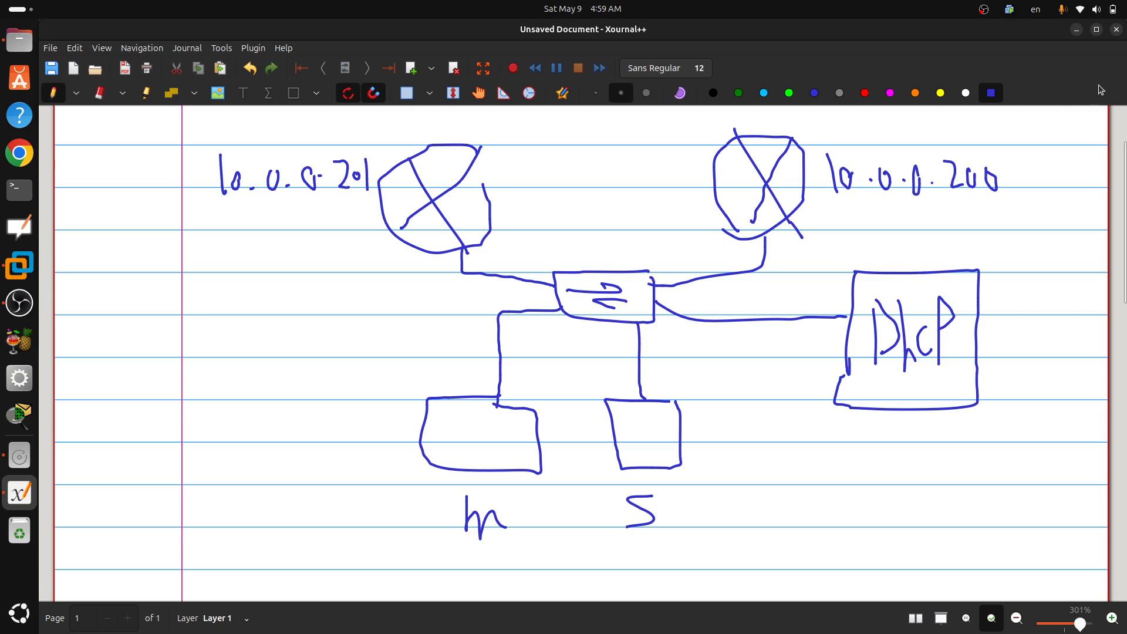
# Step: Close the network sketch without saving it and show the Windows Server virtual machine in VMware Workstation full screen
pyautogui.click(1116, 29)
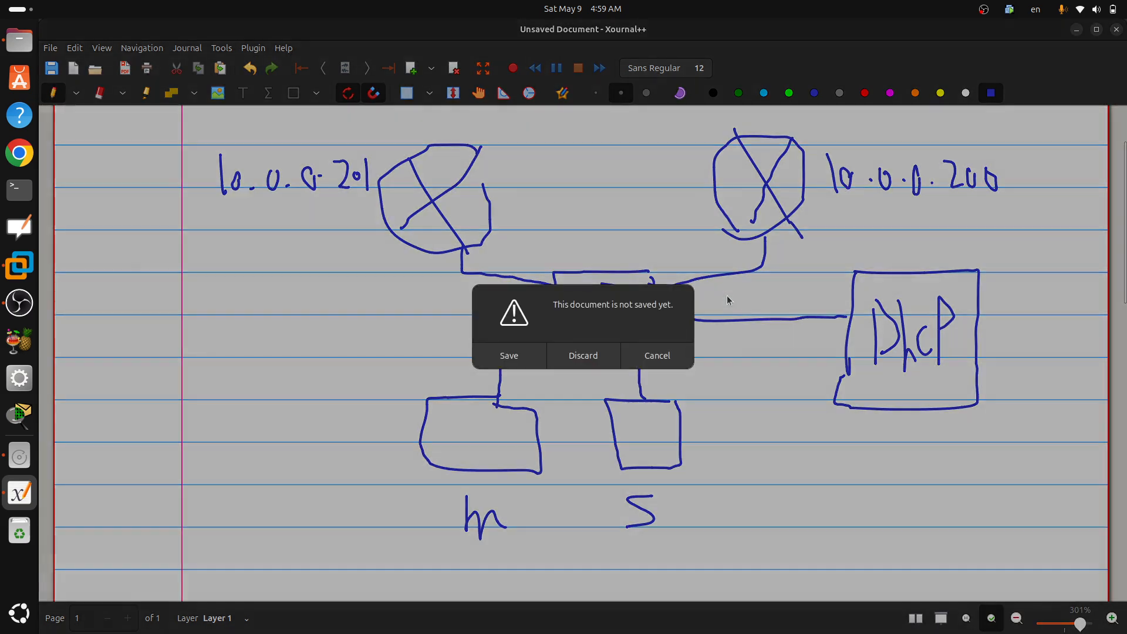
pyautogui.click(600, 354)
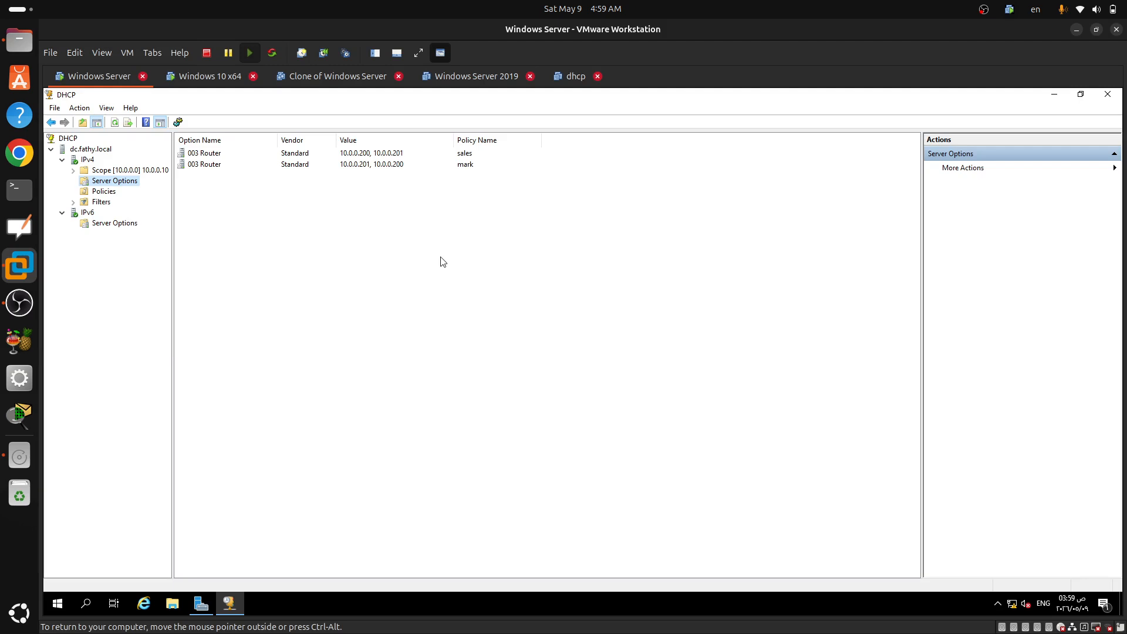
pyautogui.hotkey('ctrl', 'alt', 'Return')
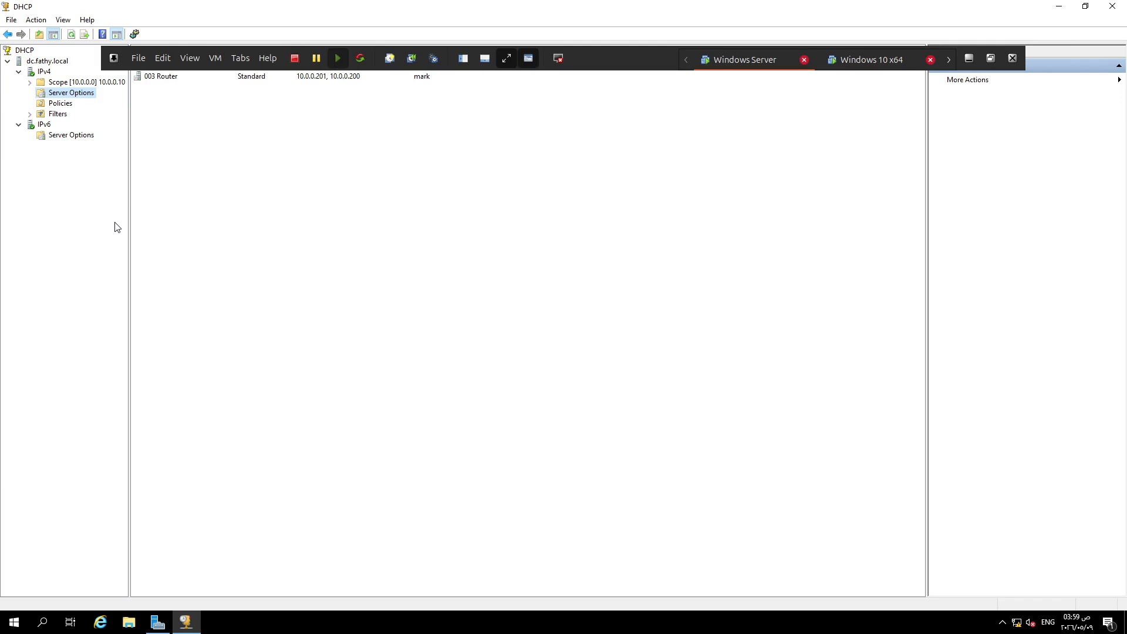
pyautogui.click(159, 188)
pyautogui.click(865, 63)
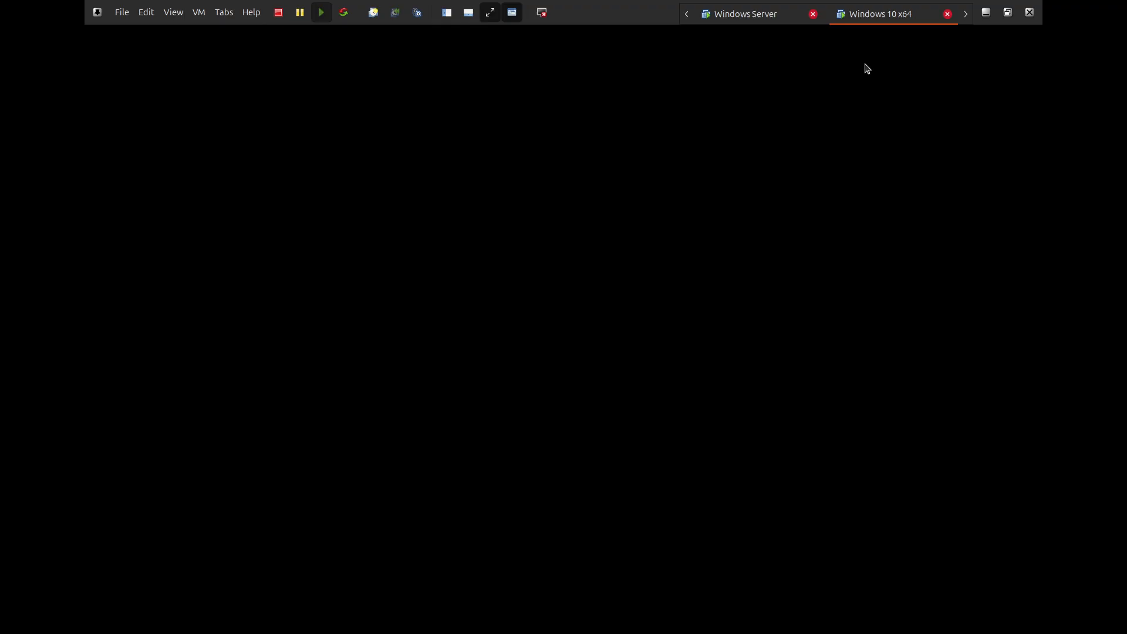
pyautogui.click(754, 16)
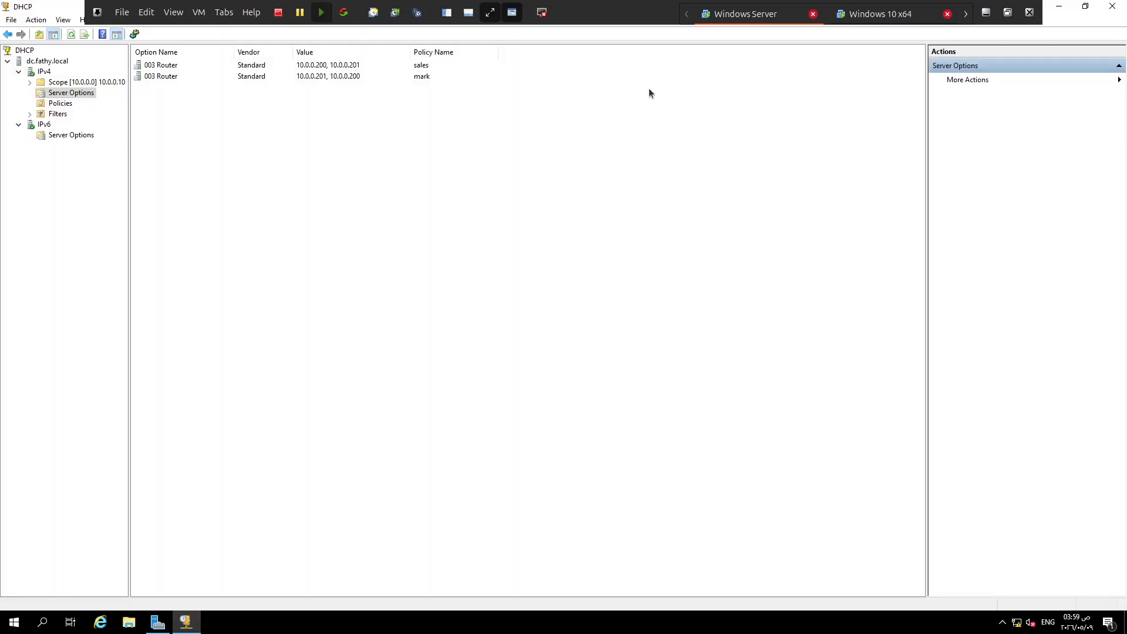
pyautogui.rightClick(43, 71)
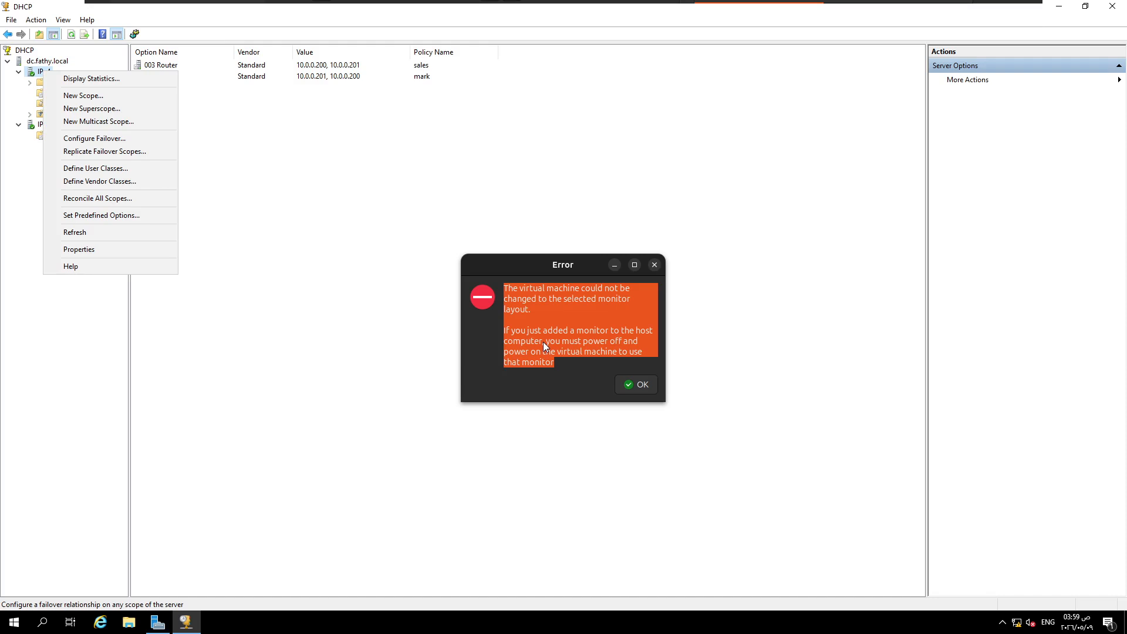
pyautogui.click(644, 389)
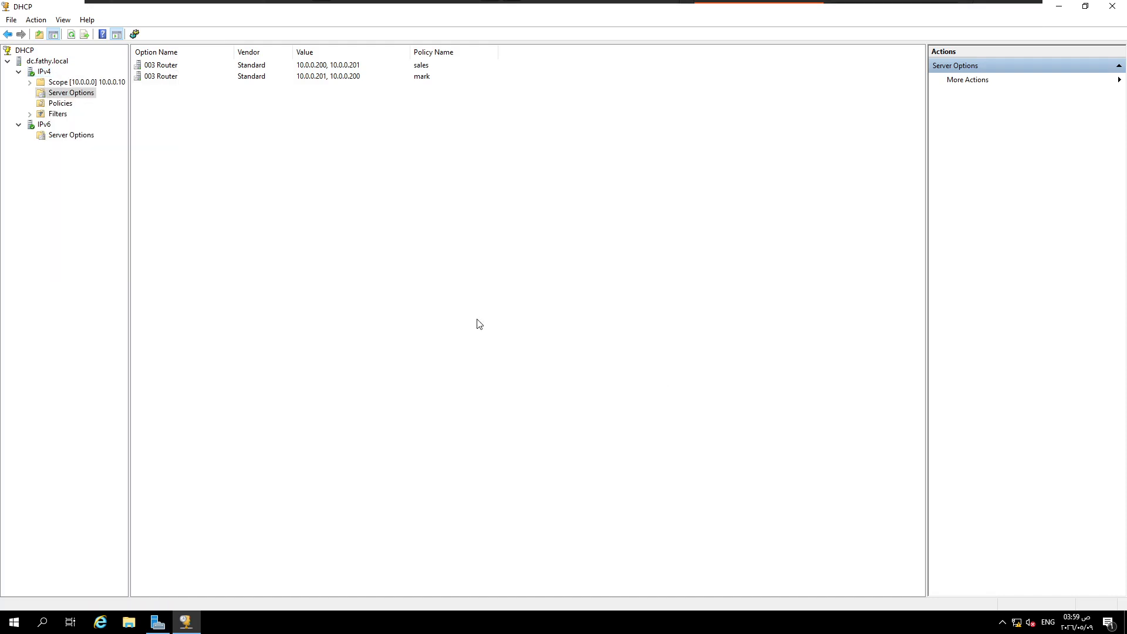
# Step: Delete the existing sales and mark user classes from the IPv4 DHCP user classes
pyautogui.rightClick(41, 75)
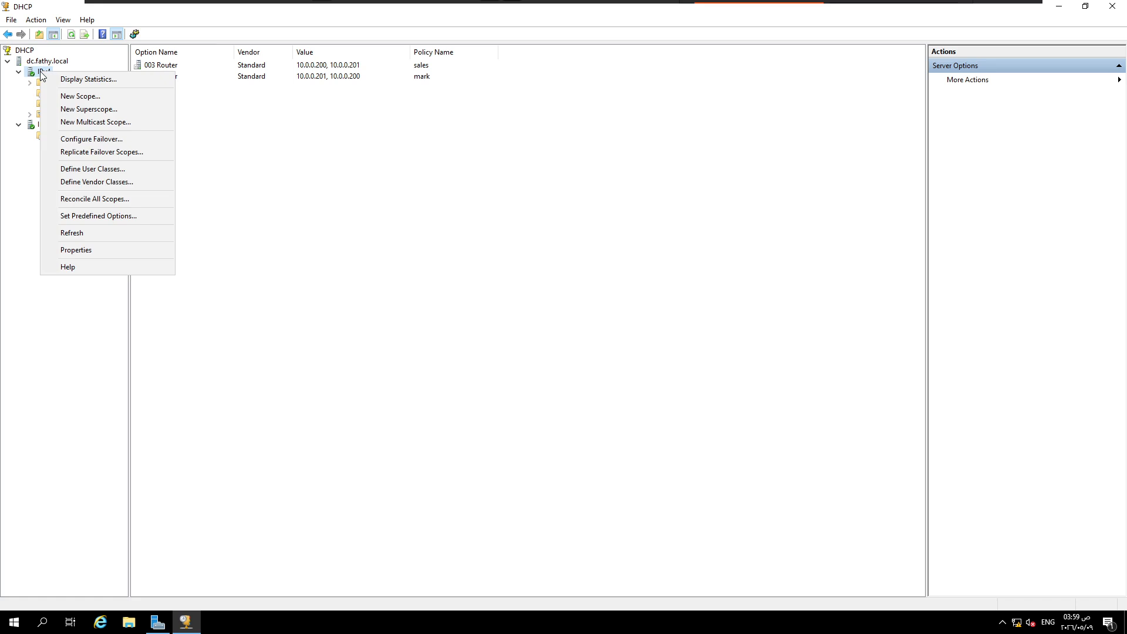
pyautogui.click(98, 168)
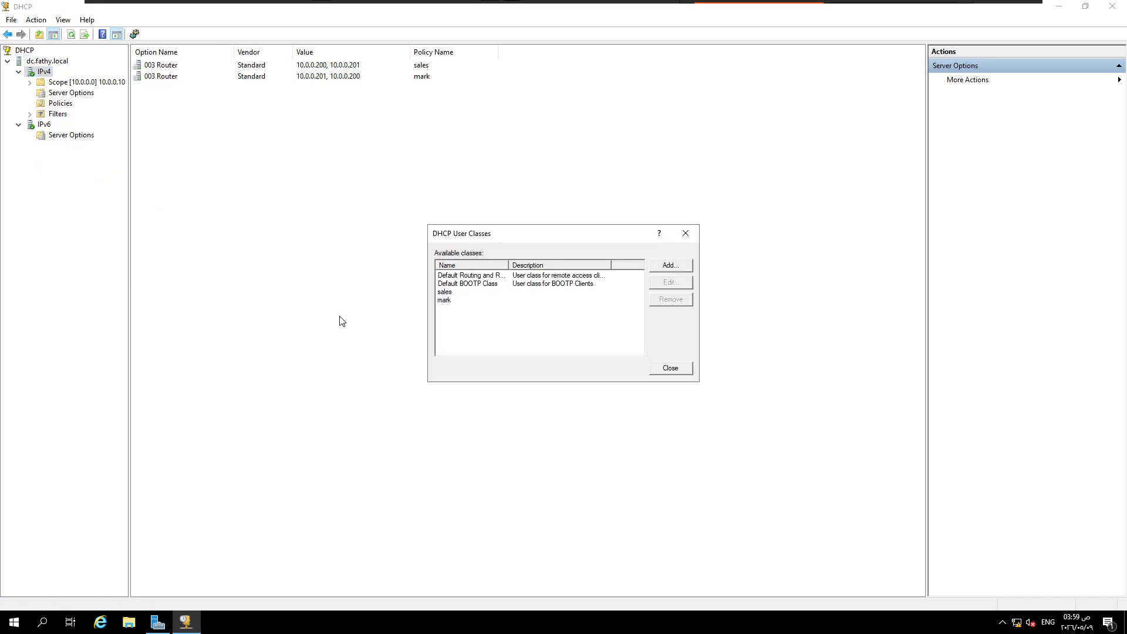
pyautogui.click(451, 293)
pyautogui.click(671, 301)
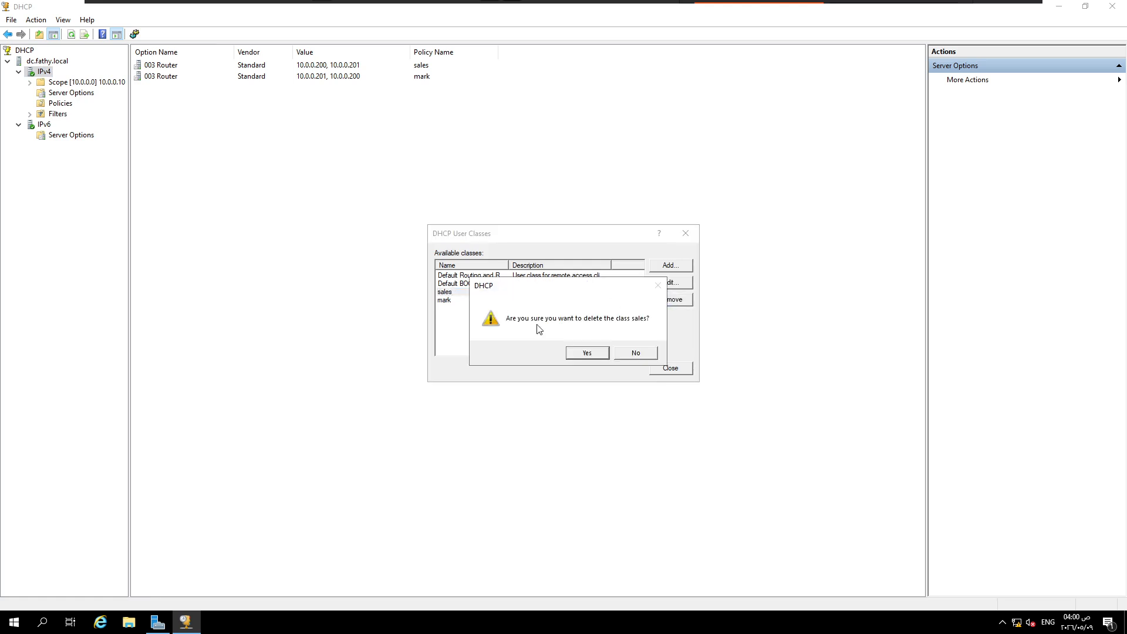
pyautogui.click(575, 351)
pyautogui.click(458, 291)
pyautogui.click(683, 299)
pyautogui.click(586, 353)
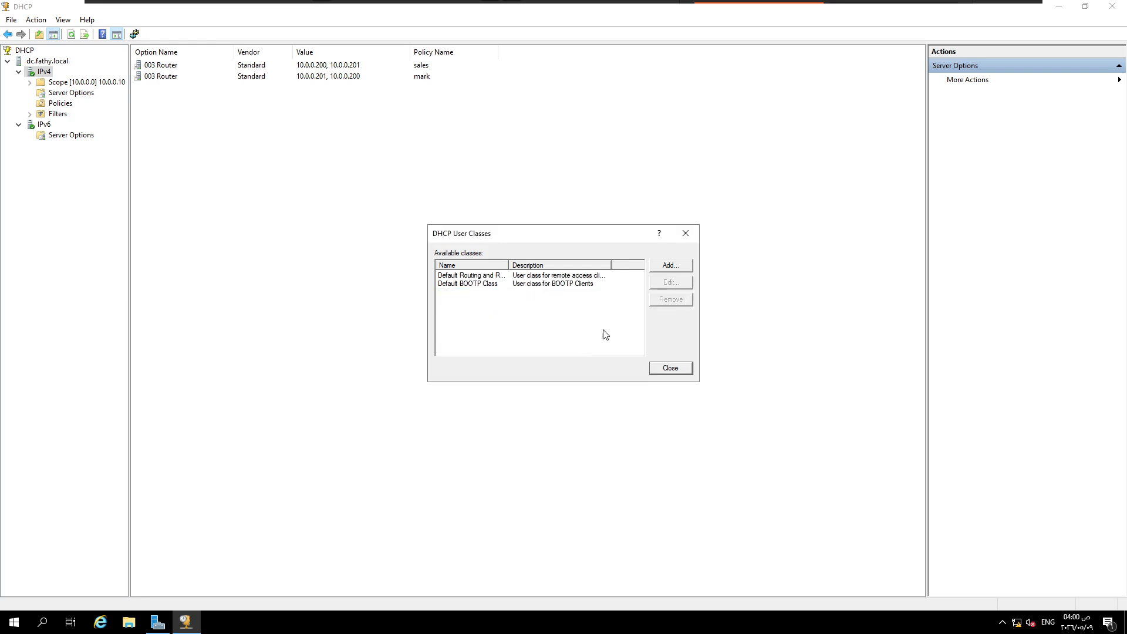
# Step: Add a DHCP user class with the display name sales and enter its ID as ASCII text
pyautogui.click(665, 268)
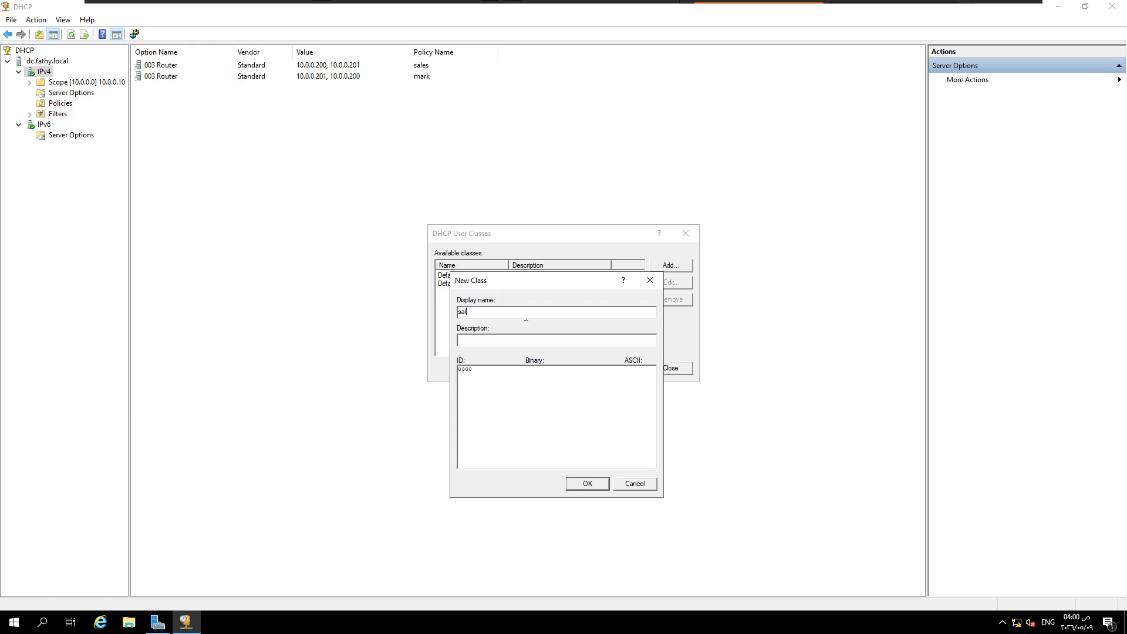
pyautogui.write('sales')
pyautogui.click(585, 368)
pyautogui.write('sale')
pyautogui.click(583, 485)
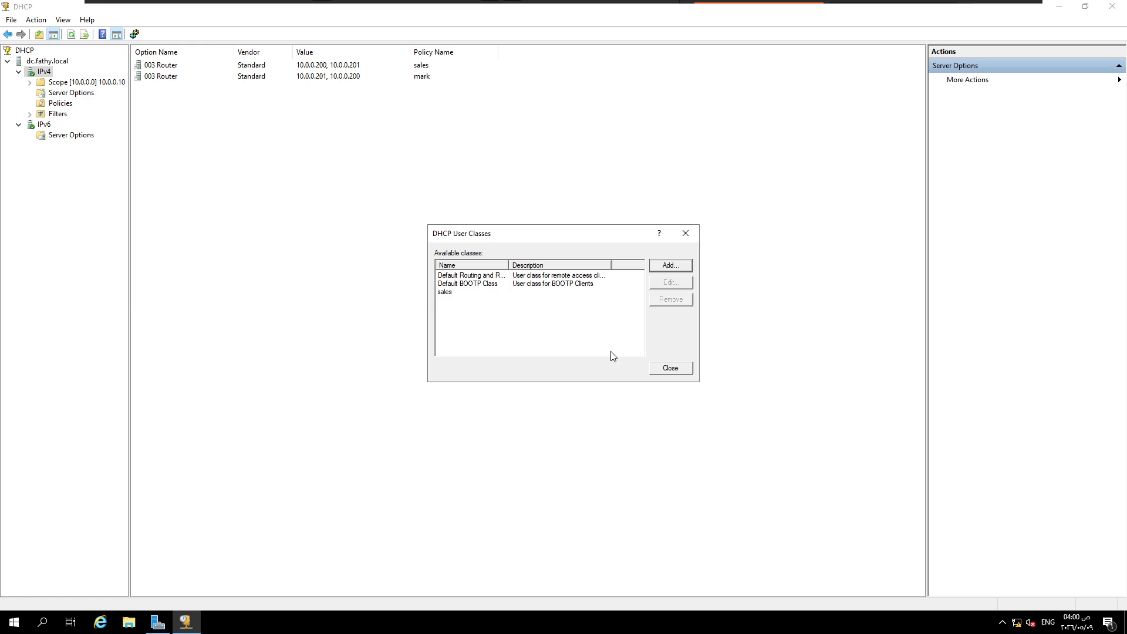
# Step: Add a second DHCP user class with display name mark and ASCII ID mark, and close the user class list
pyautogui.click(666, 268)
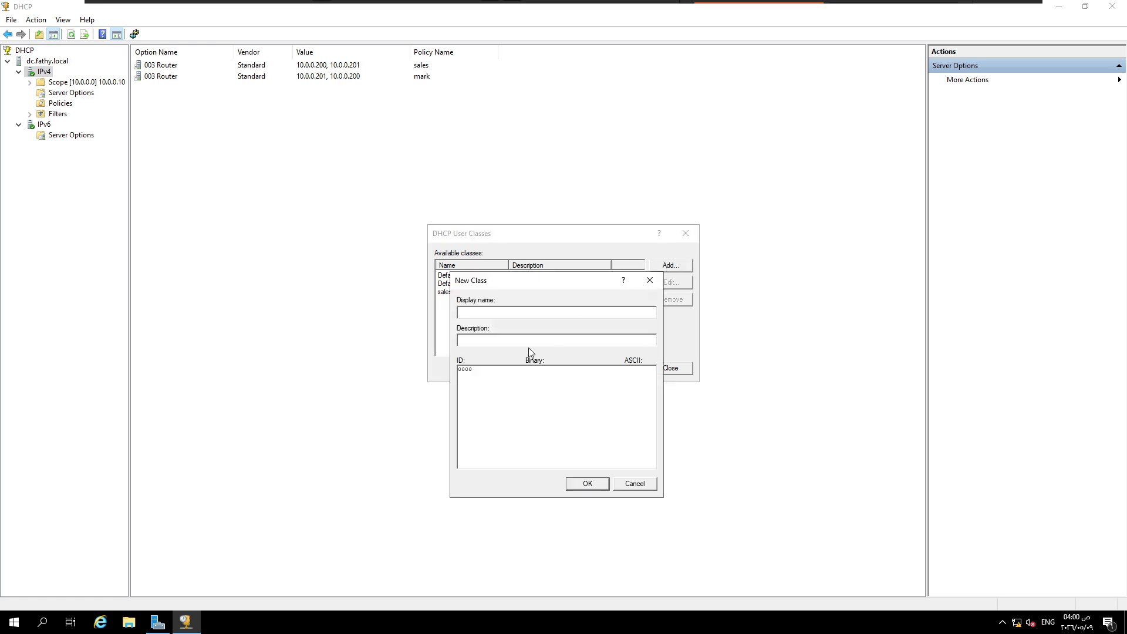
pyautogui.write('ma')
pyautogui.write('mark')
pyautogui.click(594, 482)
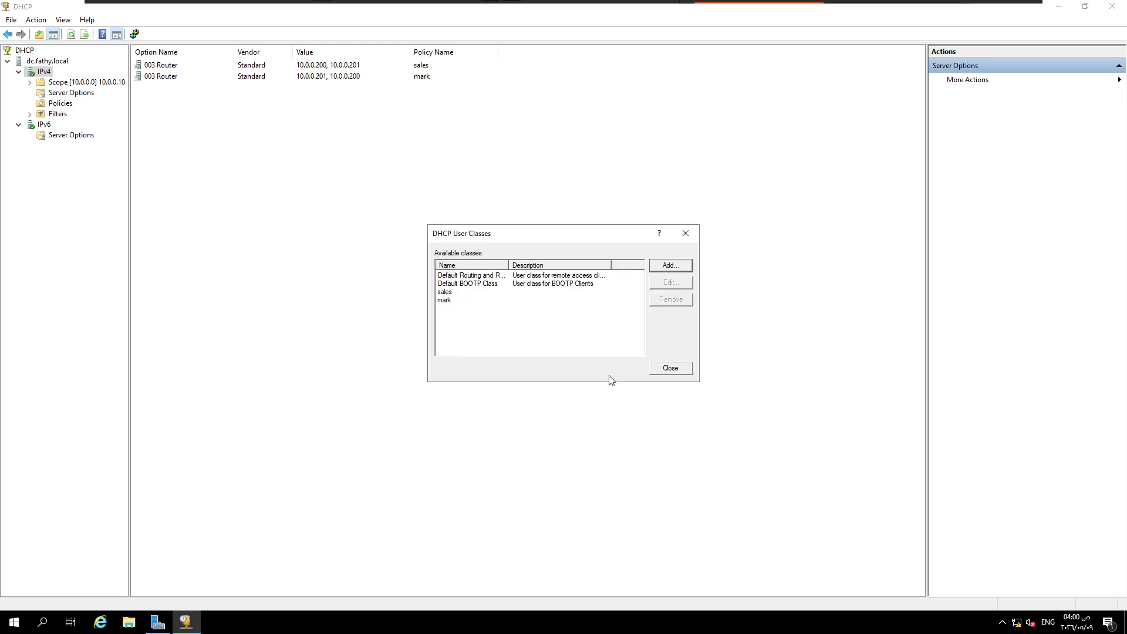
pyautogui.click(670, 370)
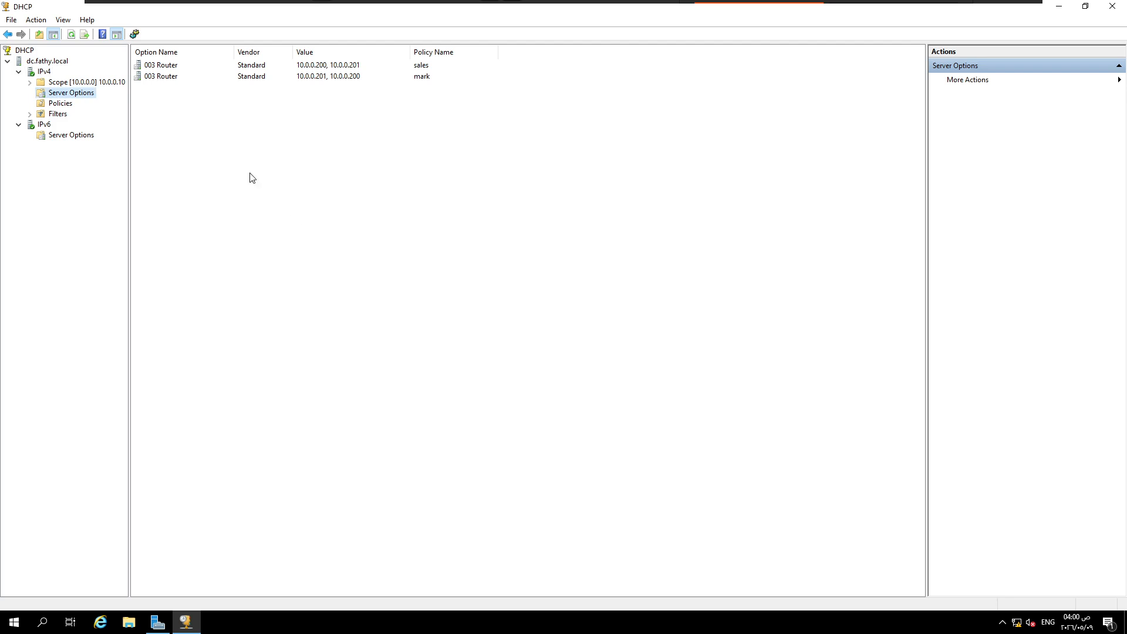
# Step: Start a new policy named sales under the 10.0.0.0 scope and continue to its conditions
pyautogui.click(29, 82)
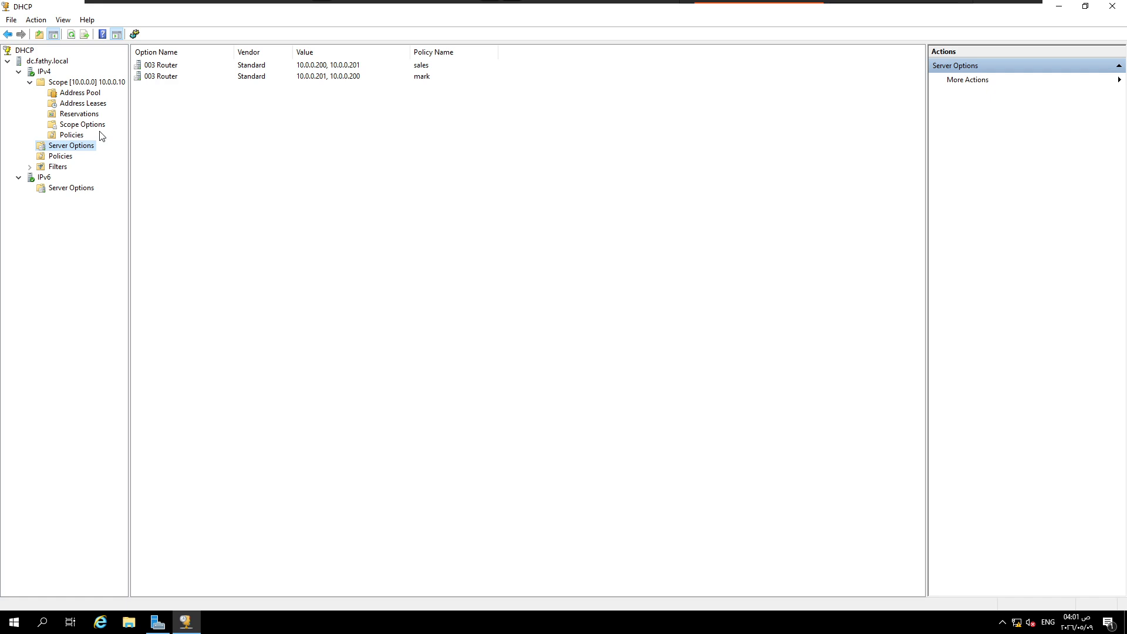
pyautogui.rightClick(74, 135)
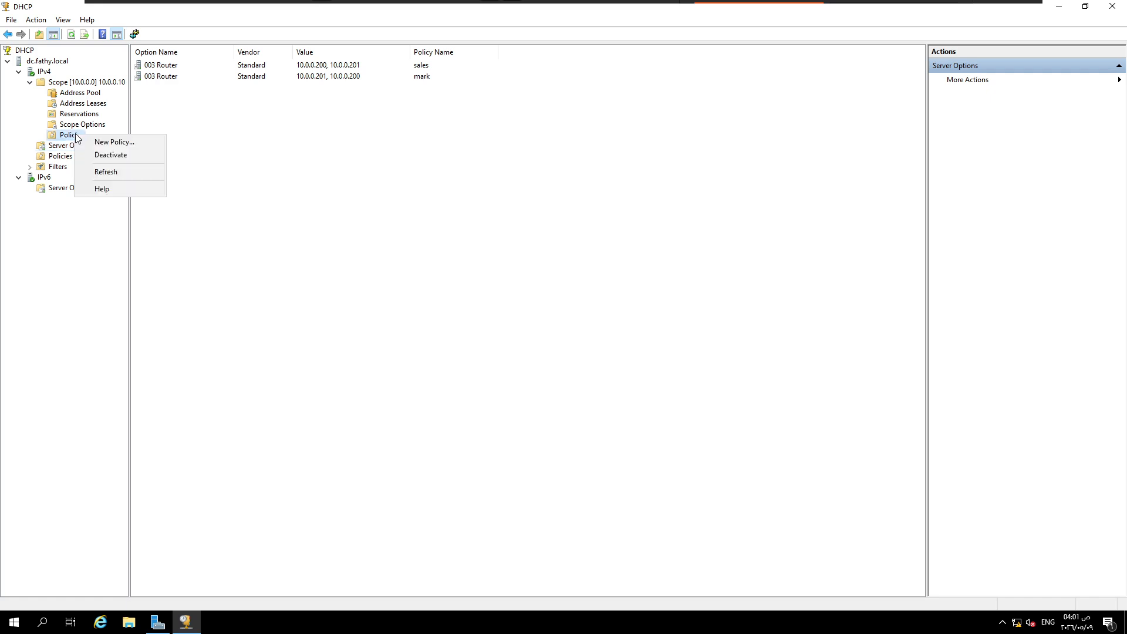
pyautogui.click(101, 142)
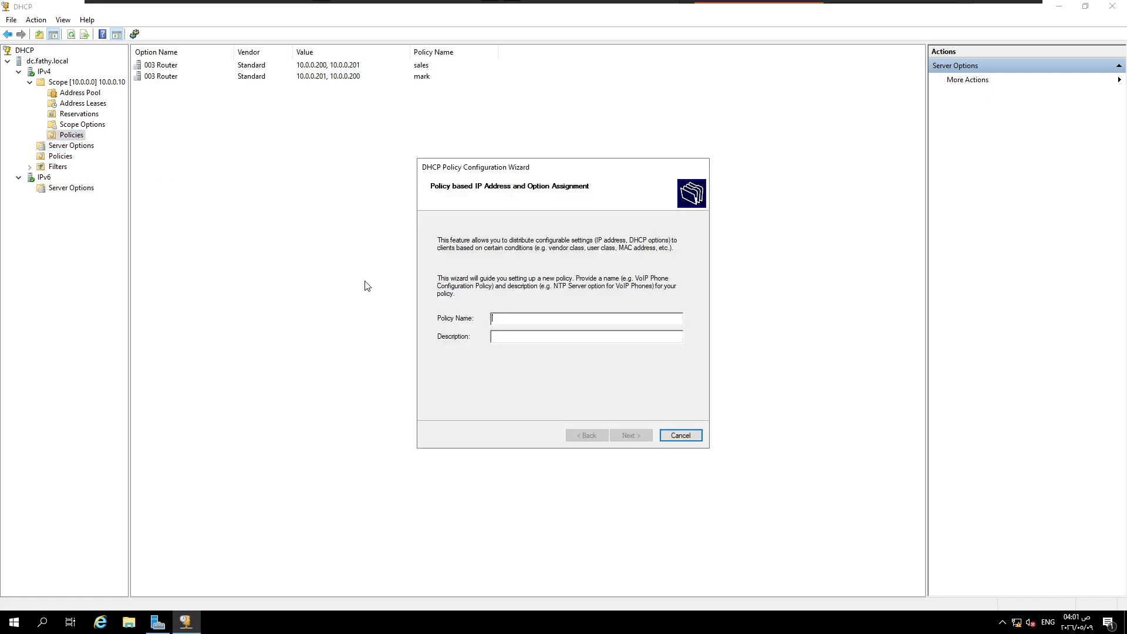
pyautogui.write('sa')
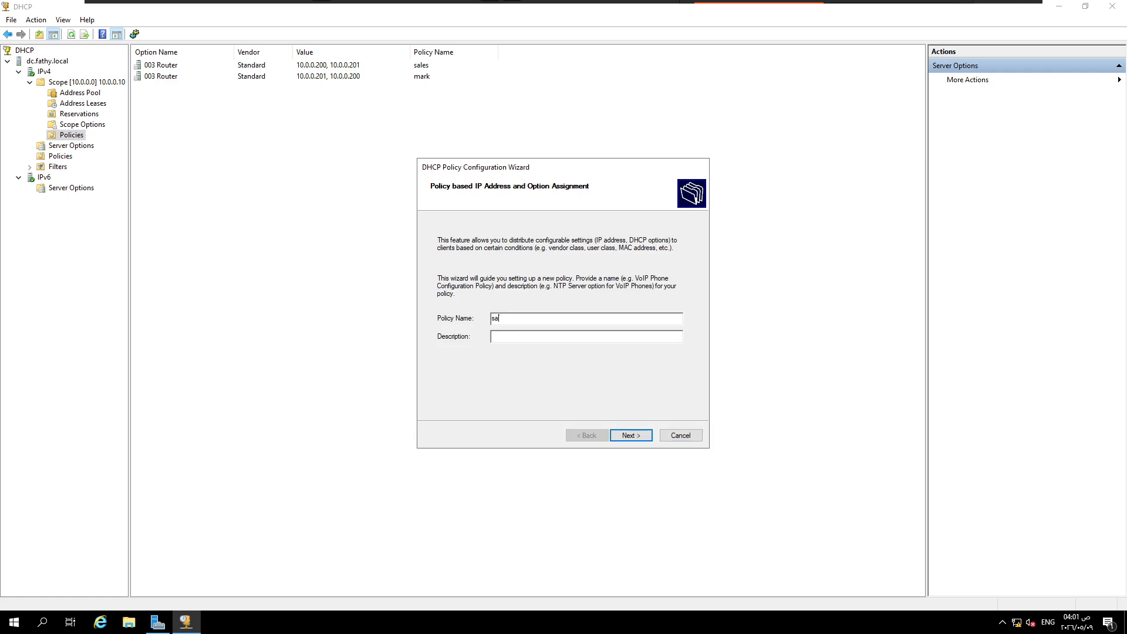
pyautogui.write('les')
pyautogui.click(632, 436)
# Step: Add a condition to the sales policy where User Class equals sales, and continue to the address range settings
pyautogui.click(582, 390)
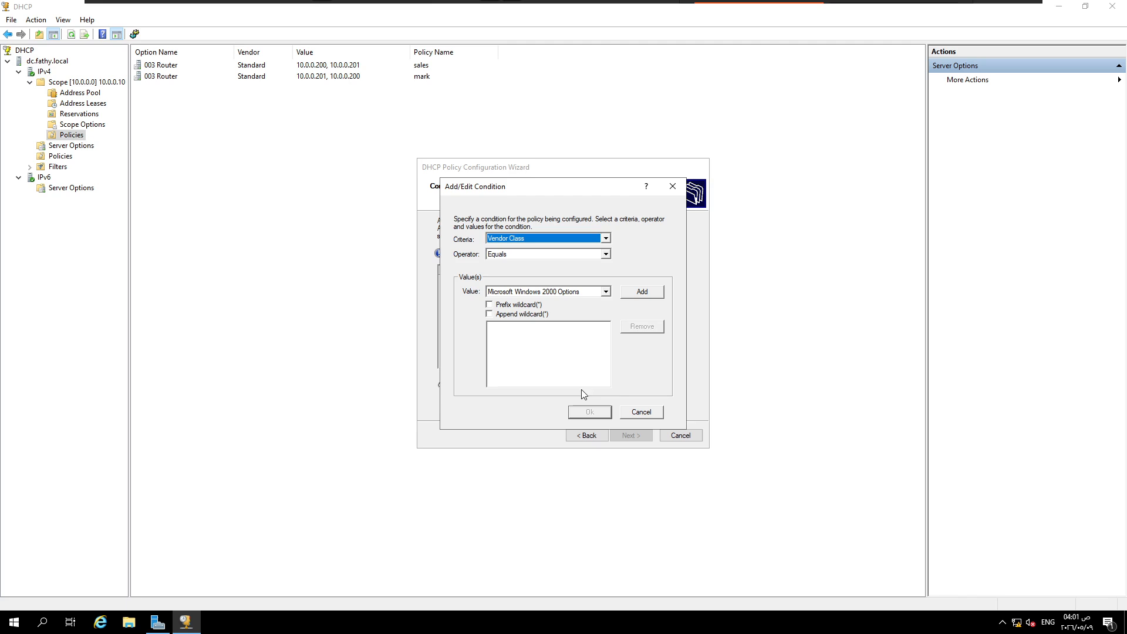
pyautogui.click(605, 238)
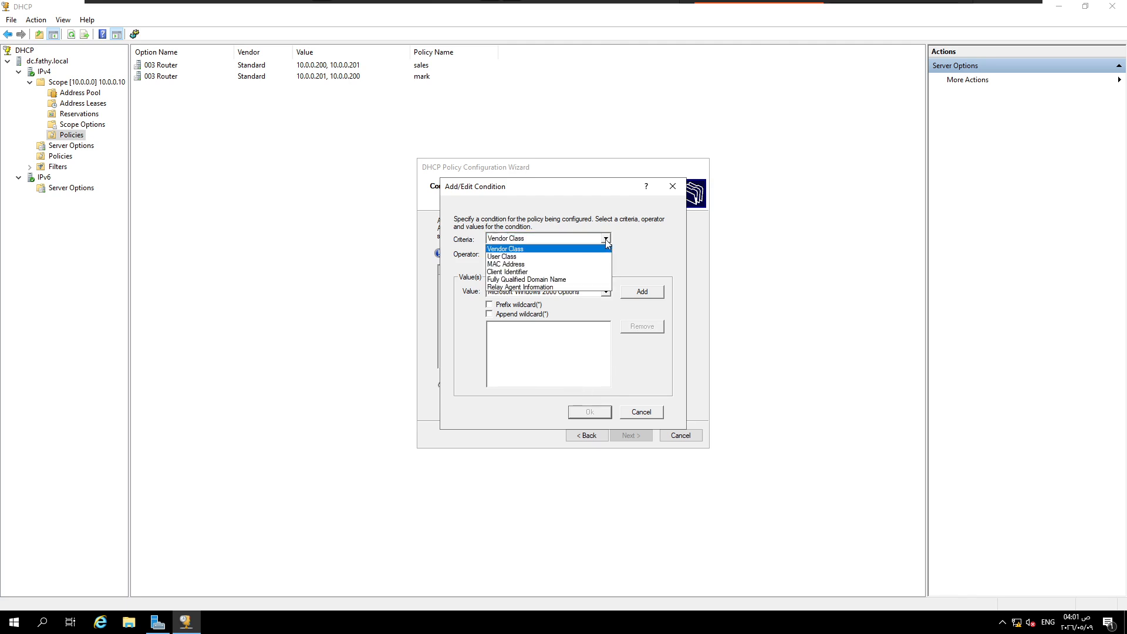
pyautogui.click(558, 256)
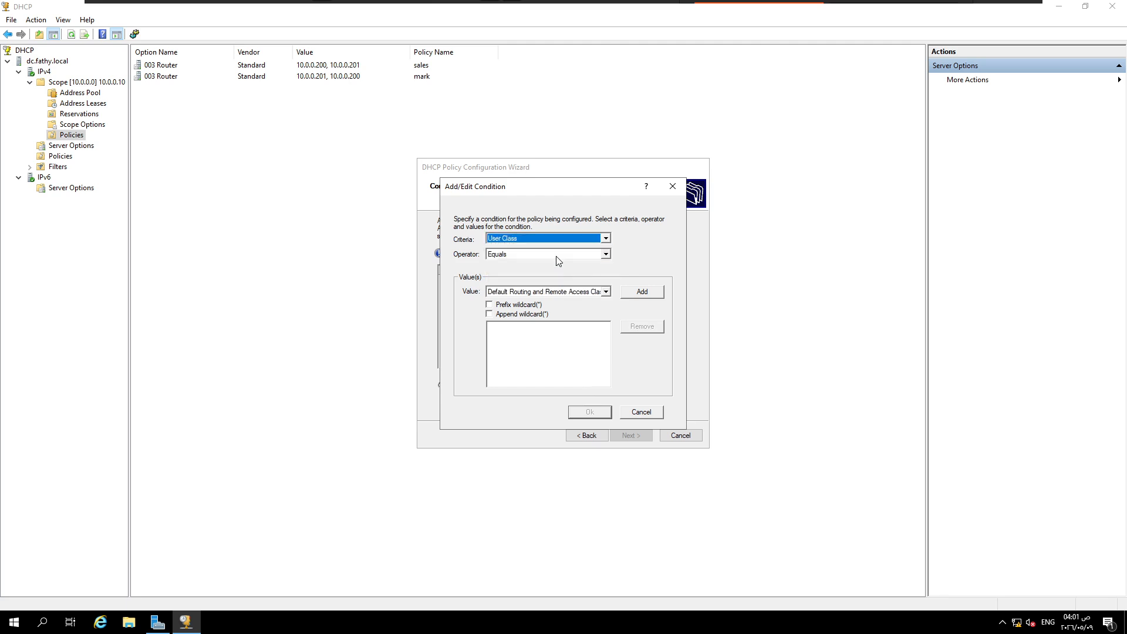
pyautogui.click(606, 291)
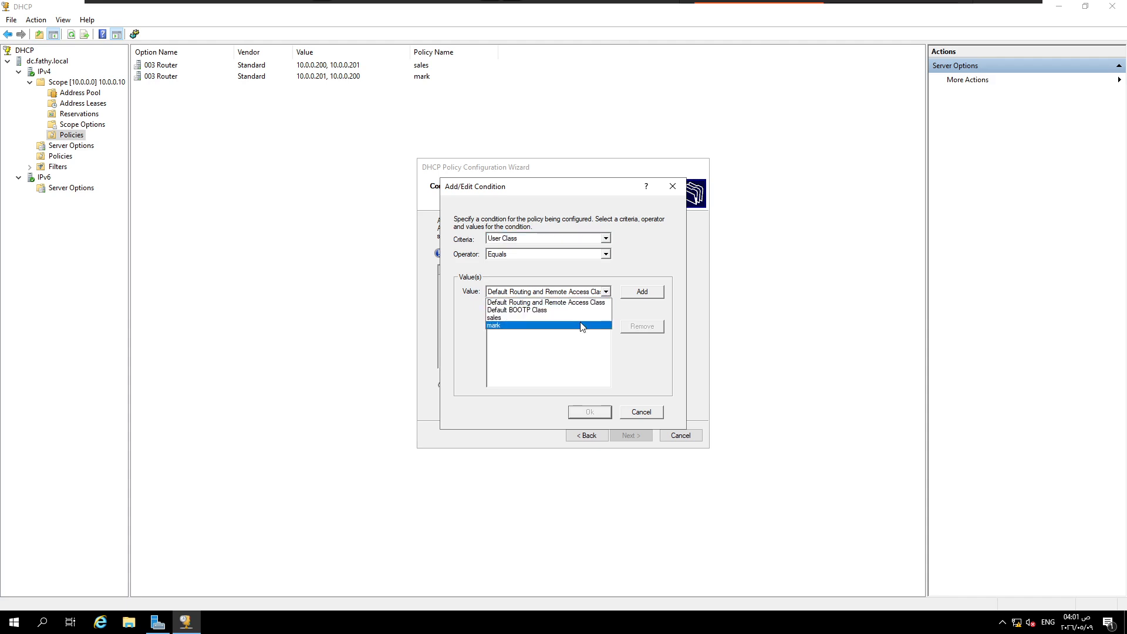
pyautogui.click(580, 317)
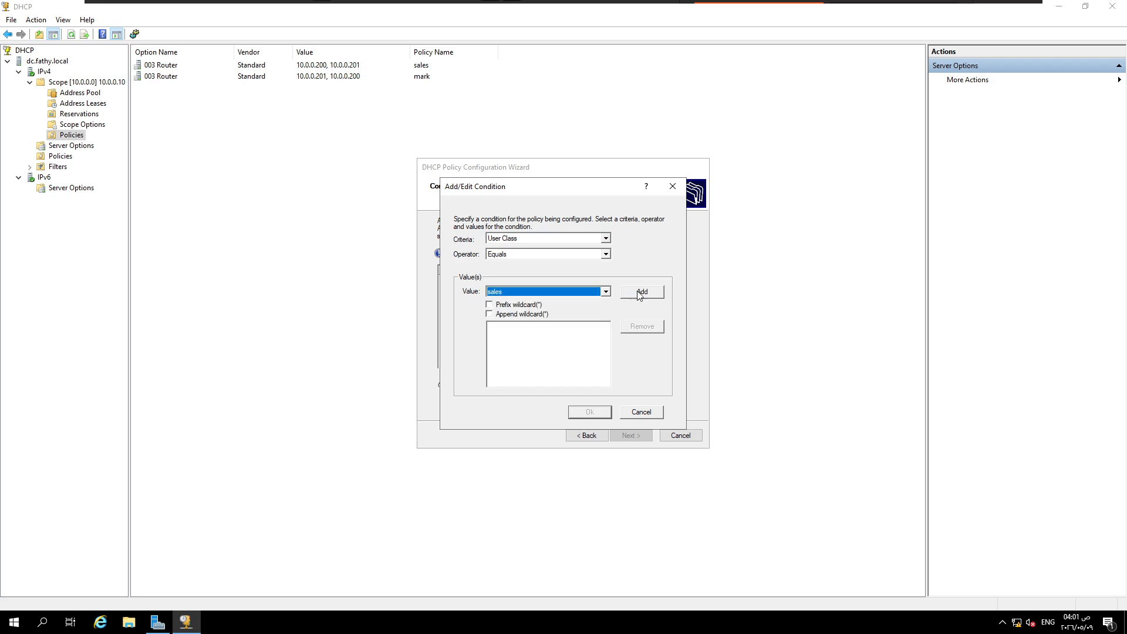
pyautogui.click(642, 292)
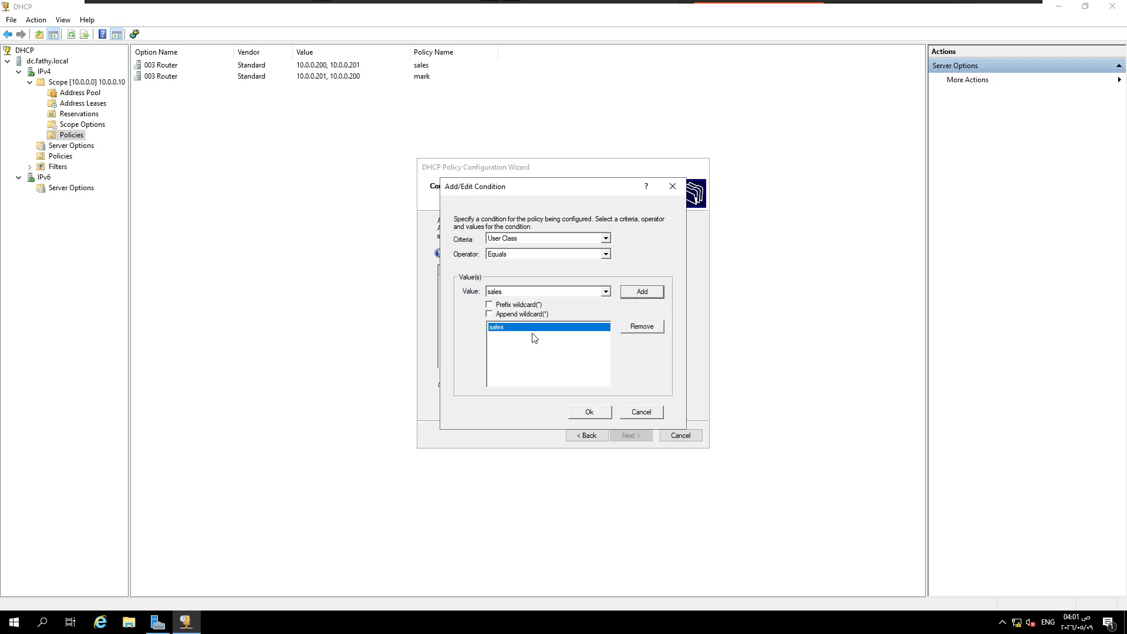
pyautogui.click(598, 411)
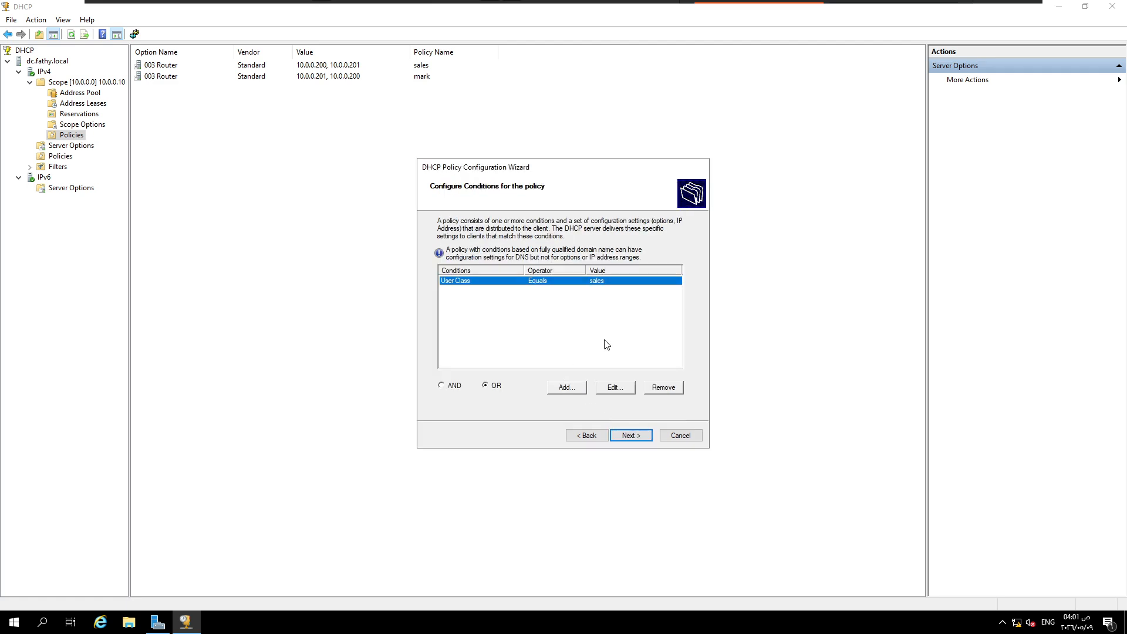
pyautogui.click(632, 434)
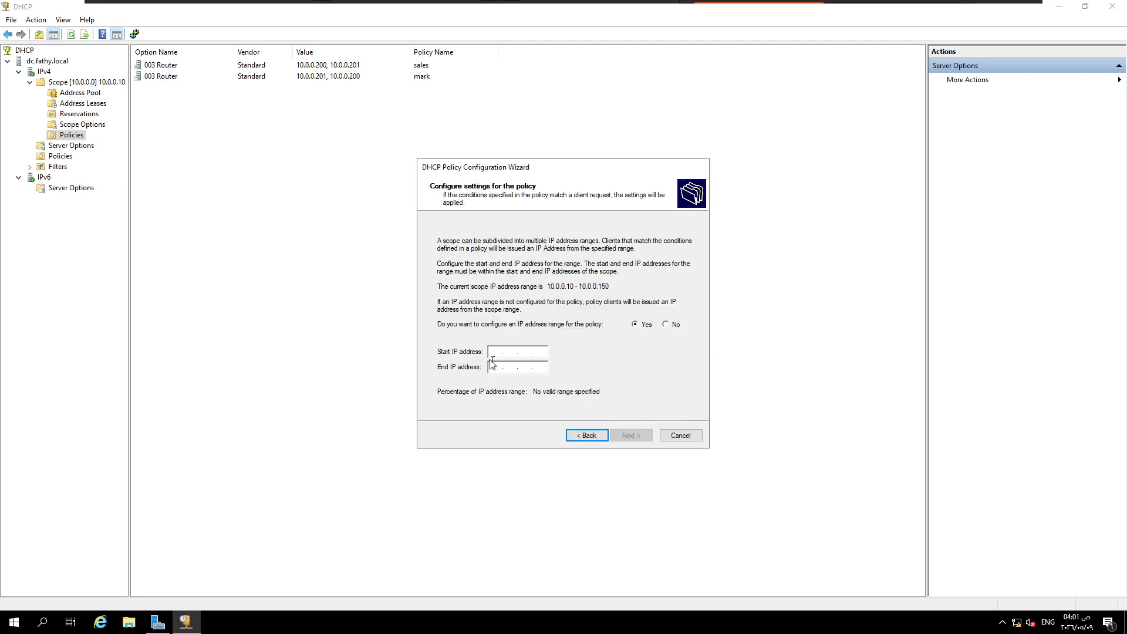
# Step: Set the sales policy's IP address range to 10.0.0.10 through 10.0.0.50 and continue to the DHCP options
pyautogui.click(496, 352)
pyautogui.write('10 . 0 . 0 . 10')
pyautogui.click(494, 373)
pyautogui.write('10.0.0.50')
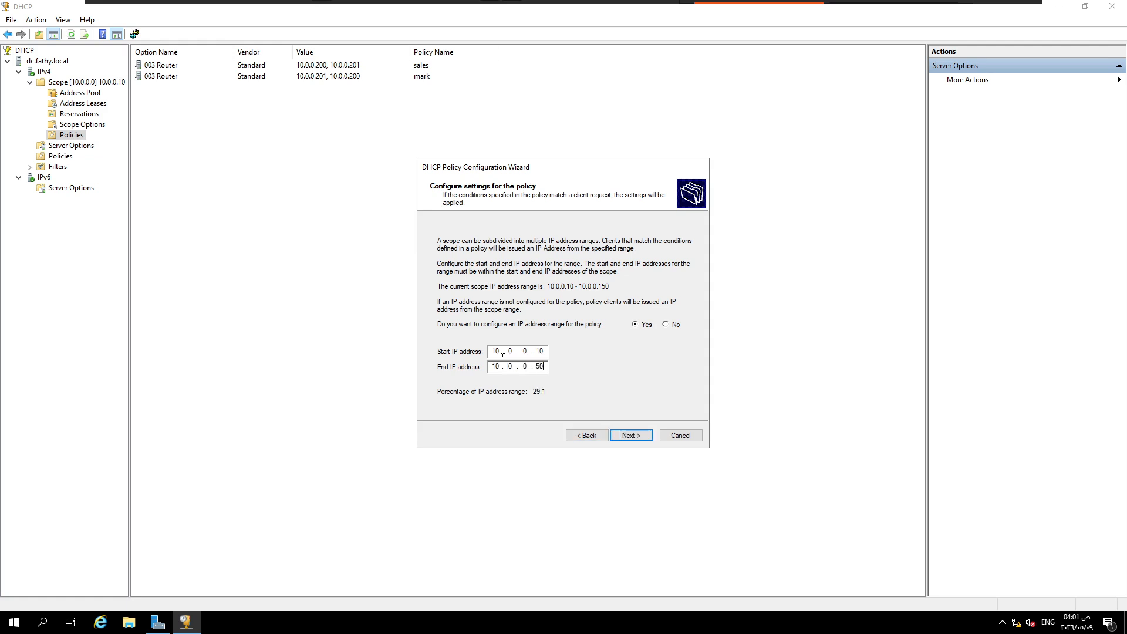
pyautogui.click(629, 436)
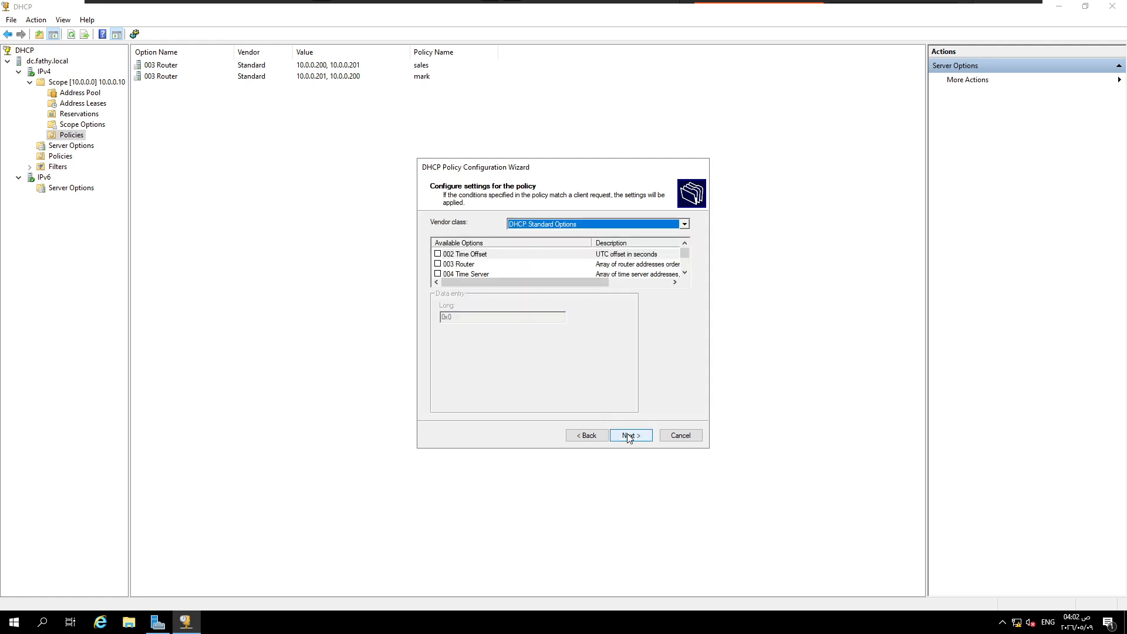
# Step: Enable option 003 Router with addresses 10.0.0.200 and 10.0.0.201 for the sales policy, and finish creating it
pyautogui.click(438, 264)
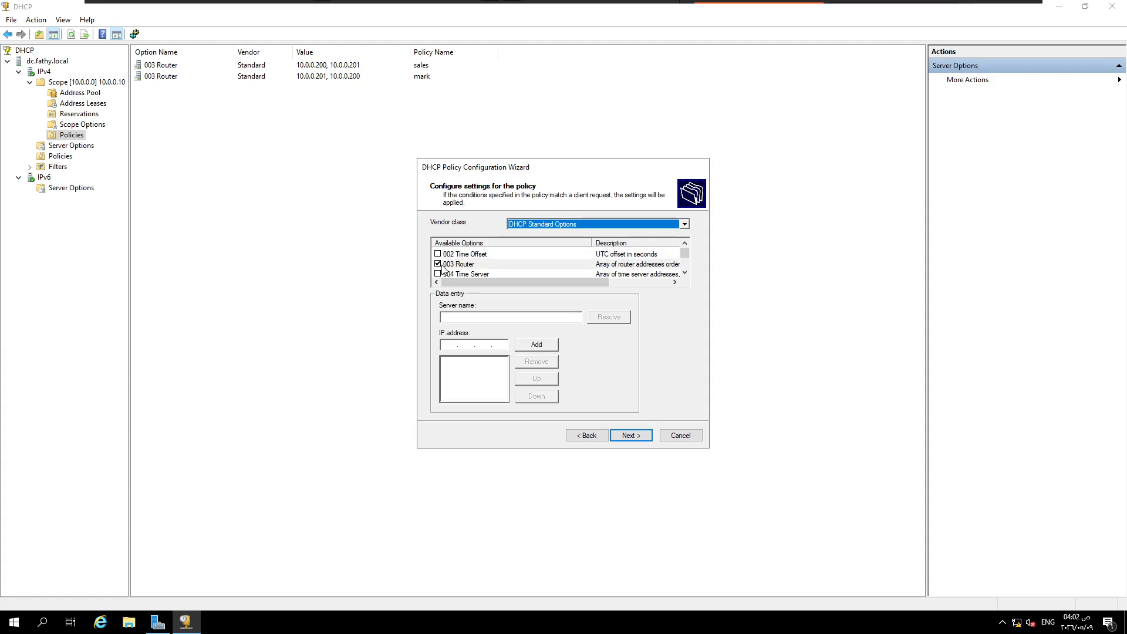
pyautogui.scroll(-1, 477, 263)
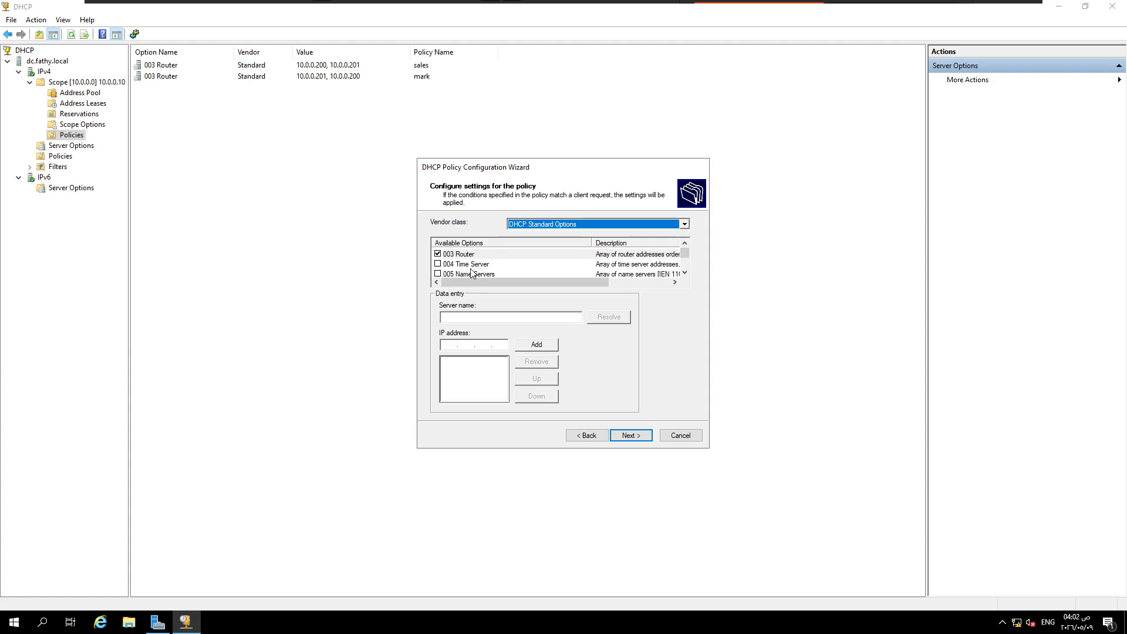
pyautogui.scroll(-1, 482, 270)
pyautogui.scroll(-1, 485, 271)
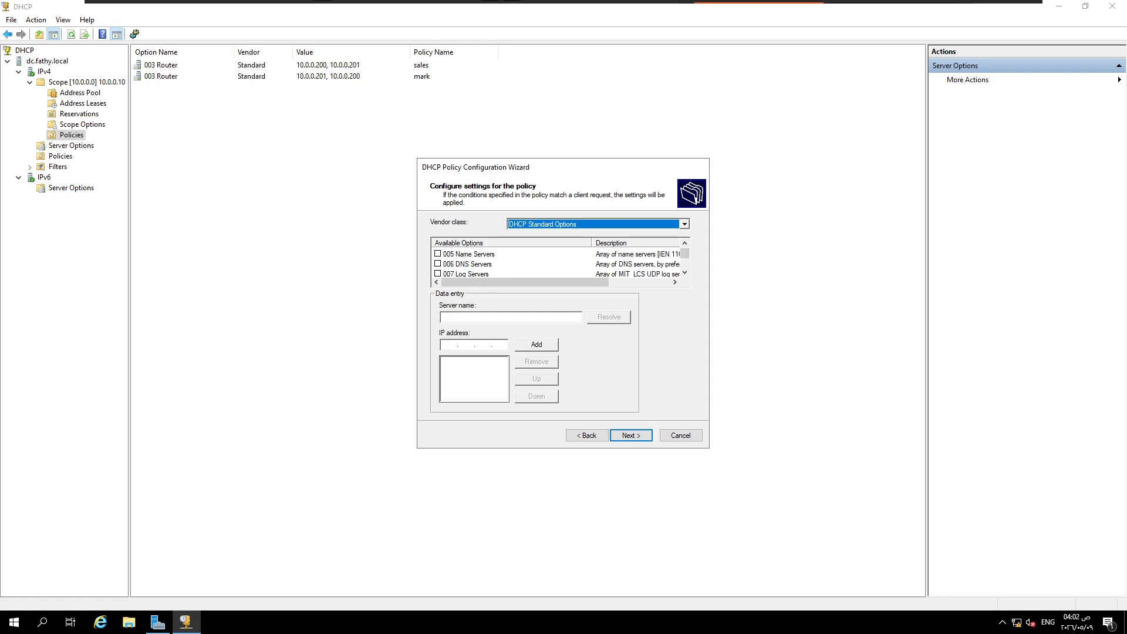
pyautogui.click(449, 344)
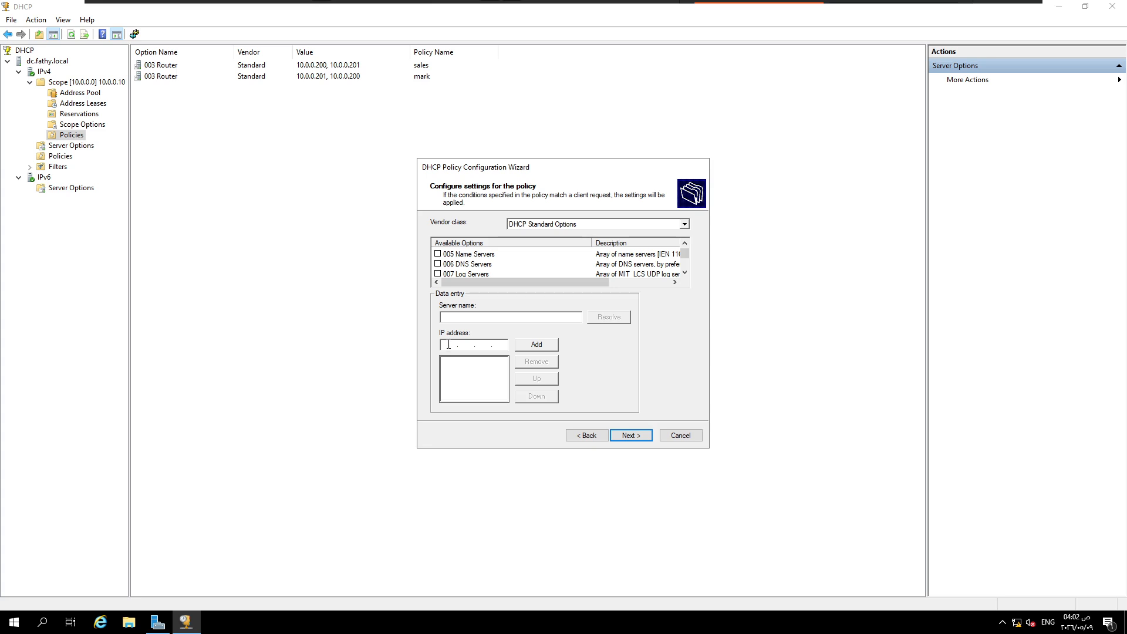
pyautogui.scroll(3, 515, 264)
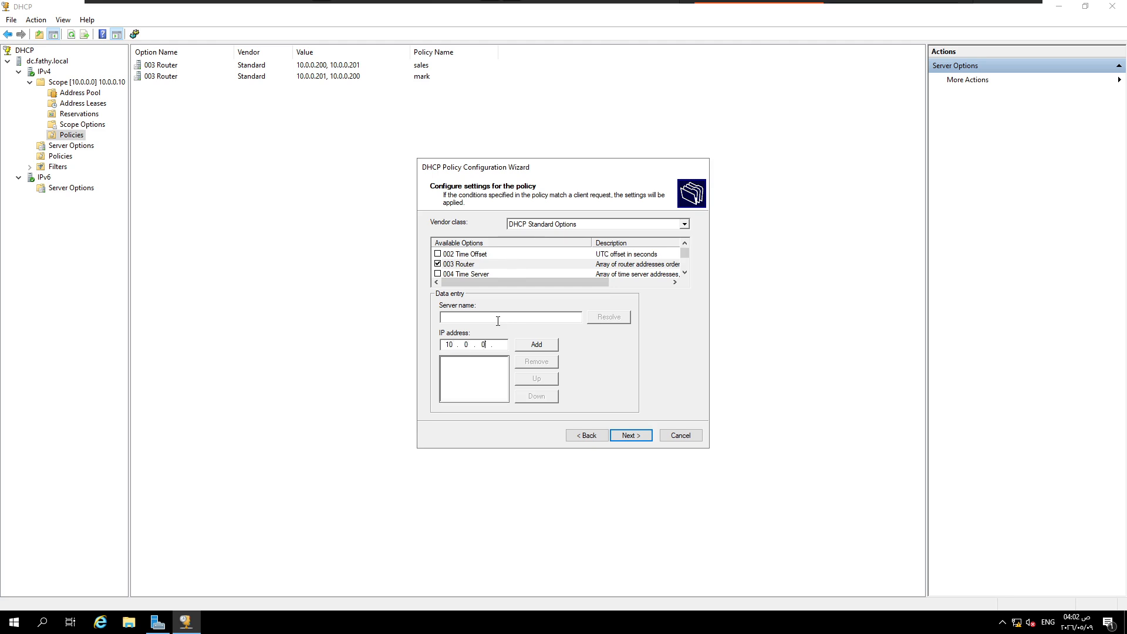
pyautogui.click(536, 345)
pyautogui.write('1')
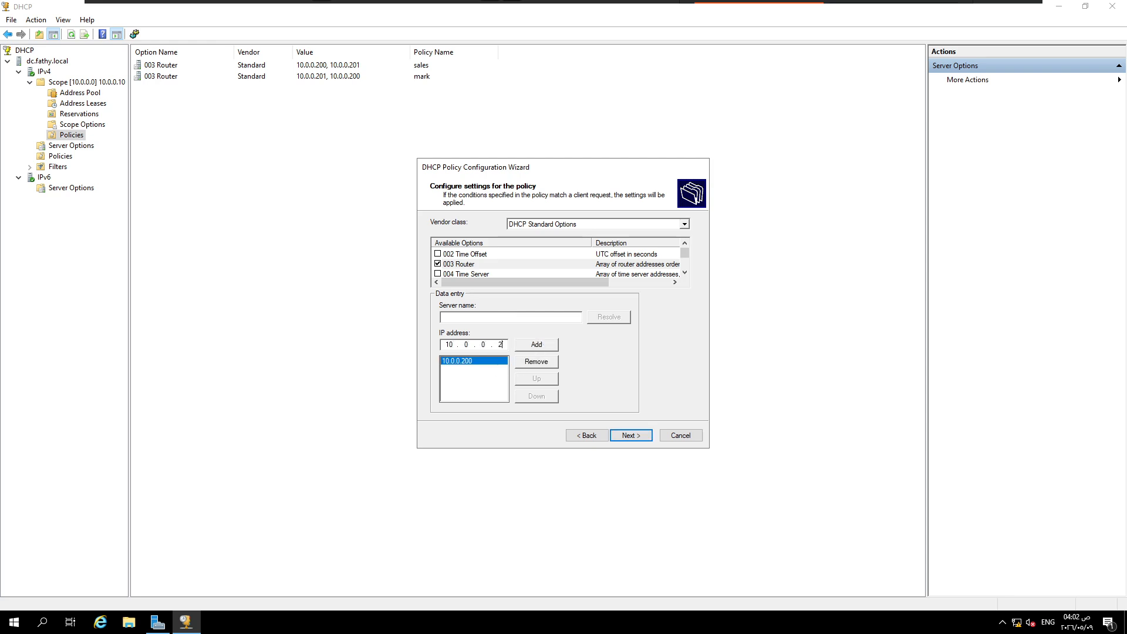
pyautogui.click(526, 347)
pyautogui.click(629, 438)
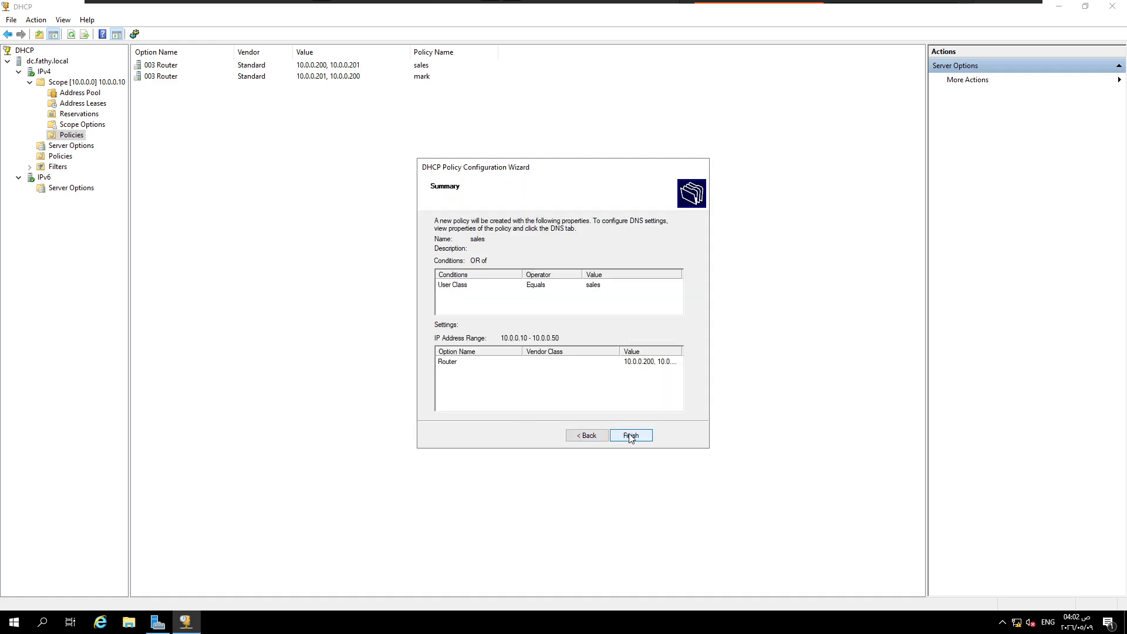
pyautogui.click(654, 364)
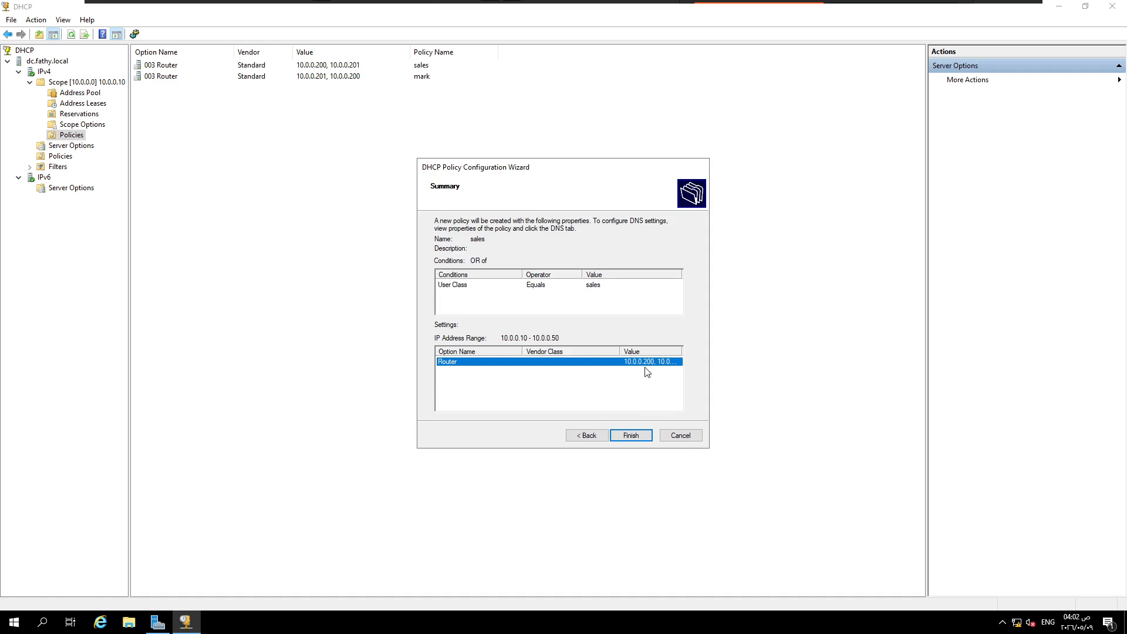
pyautogui.click(641, 438)
# Step: Start a new policy named mark under the 10.0.0.0 scope and continue to its conditions
pyautogui.click(75, 136)
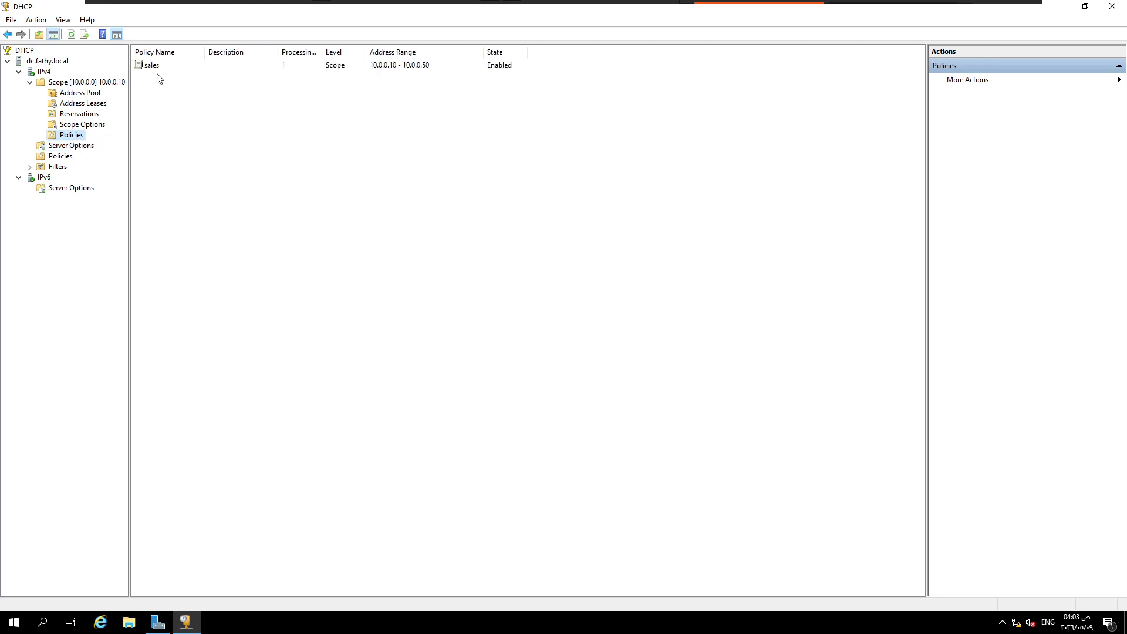
pyautogui.rightClick(82, 139)
pyautogui.click(104, 145)
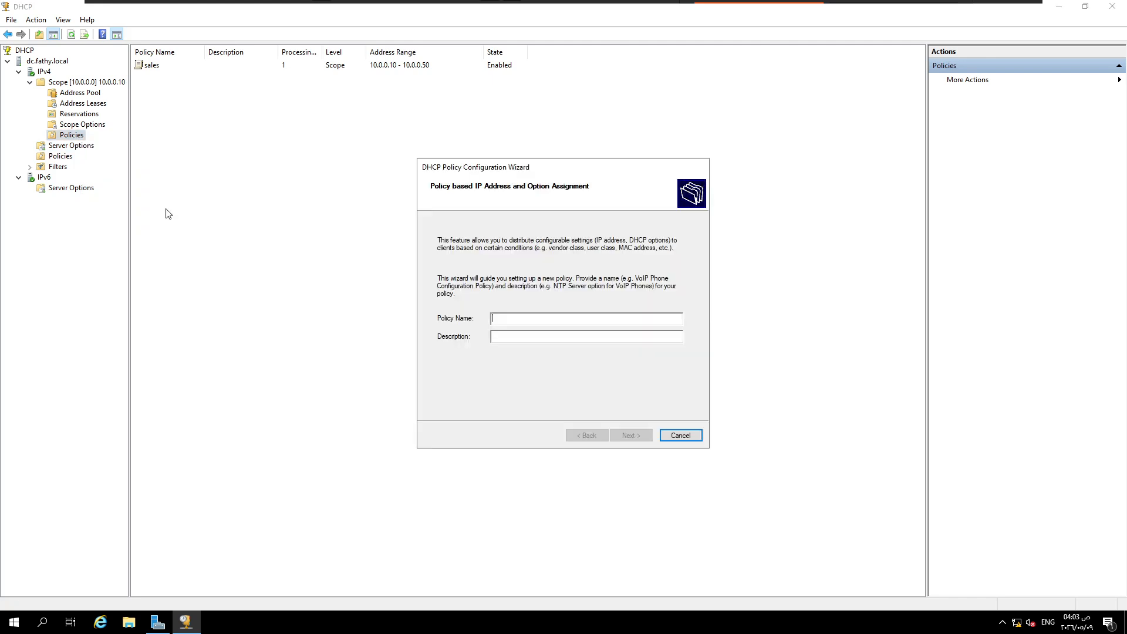
pyautogui.write('mar')
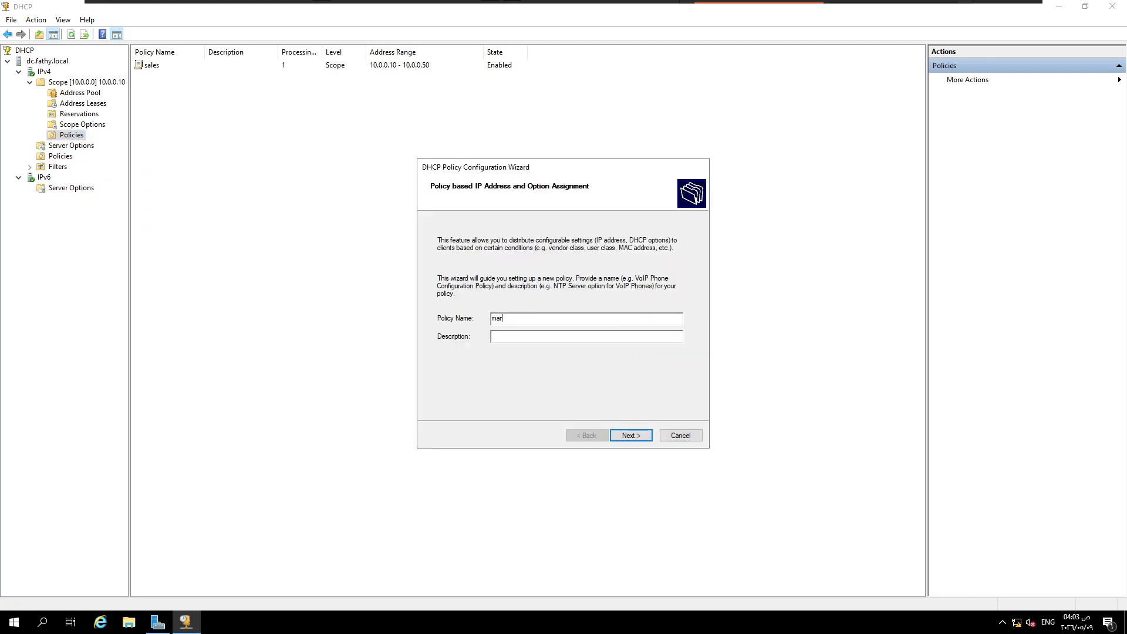
pyautogui.write('k')
pyautogui.click(634, 435)
# Step: Add a condition to the mark policy where User Class equals mark, and continue to the address range settings
pyautogui.click(566, 386)
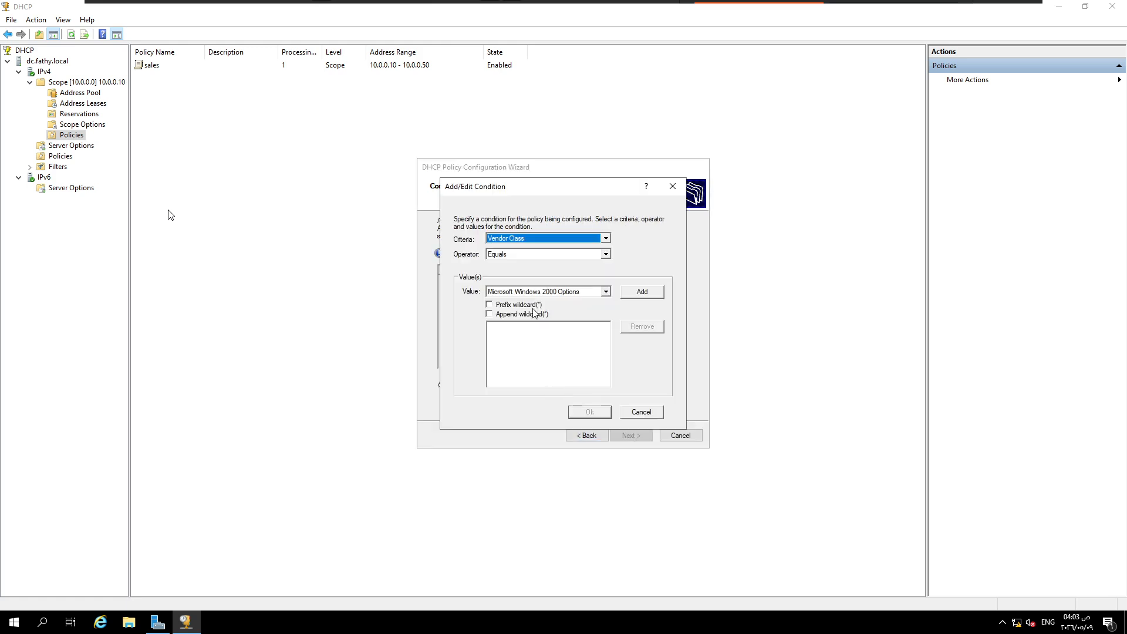
pyautogui.click(541, 239)
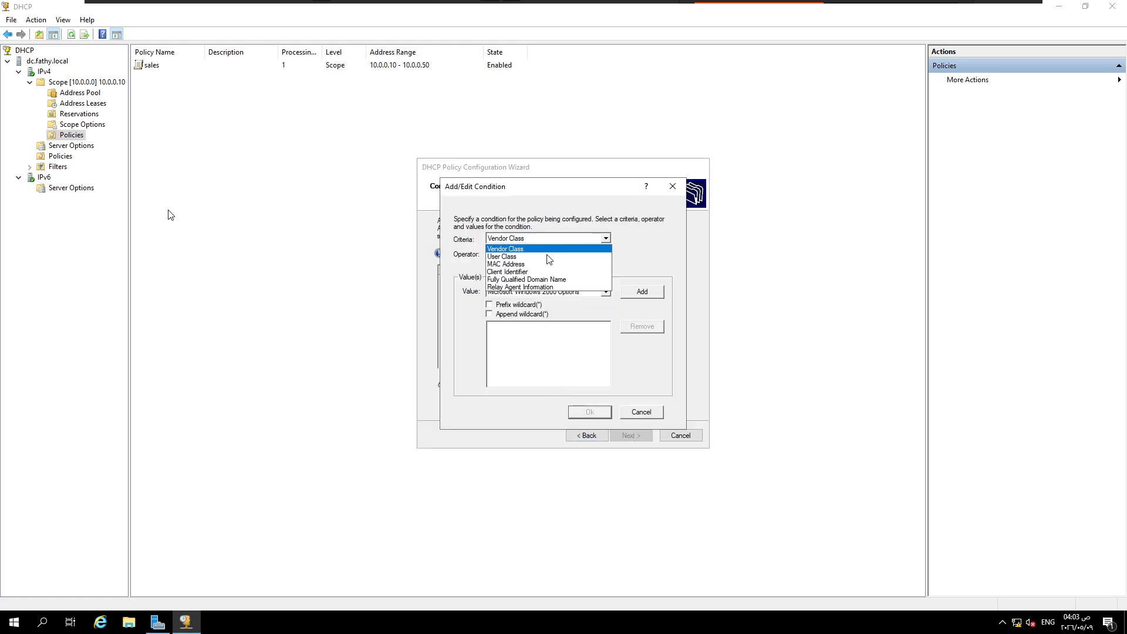
pyautogui.click(551, 257)
pyautogui.click(604, 292)
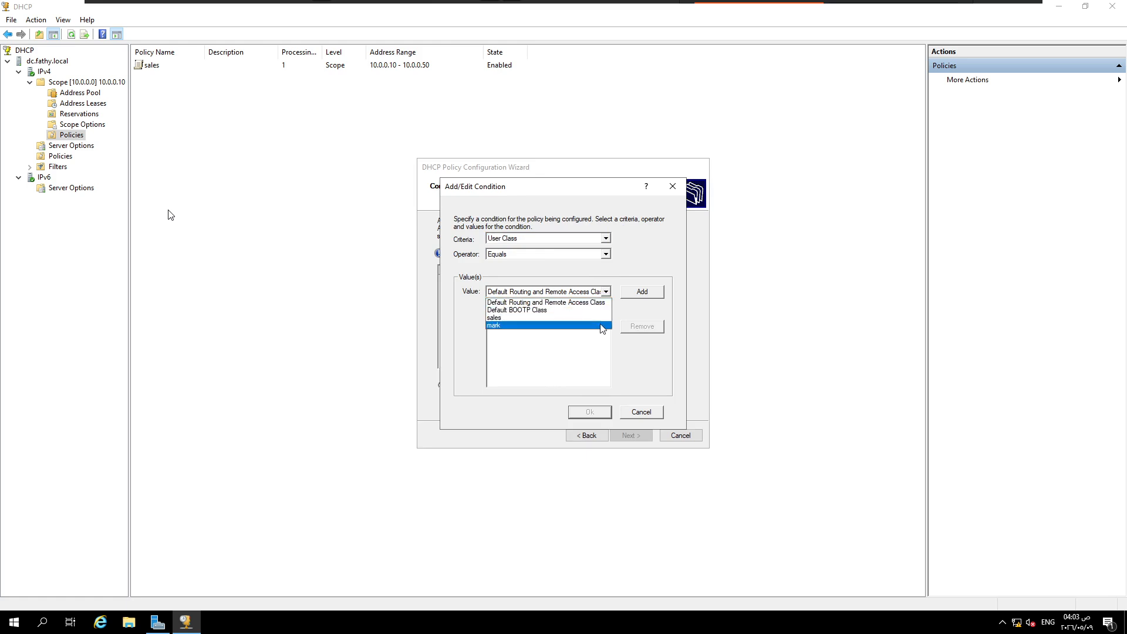
pyautogui.click(601, 325)
pyautogui.click(638, 293)
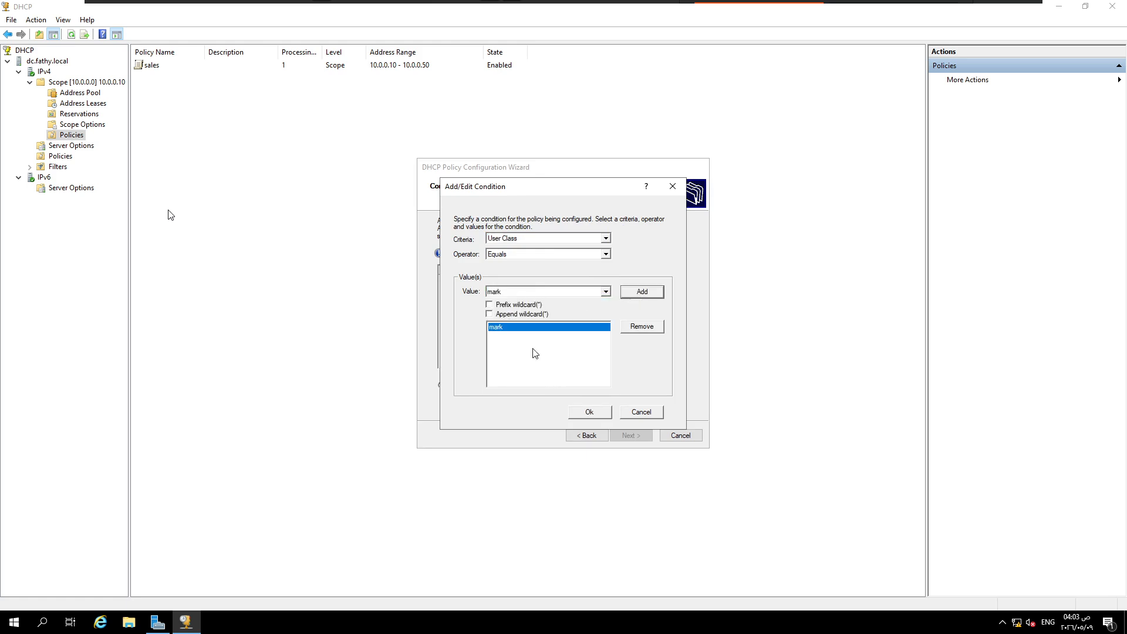
pyautogui.click(593, 412)
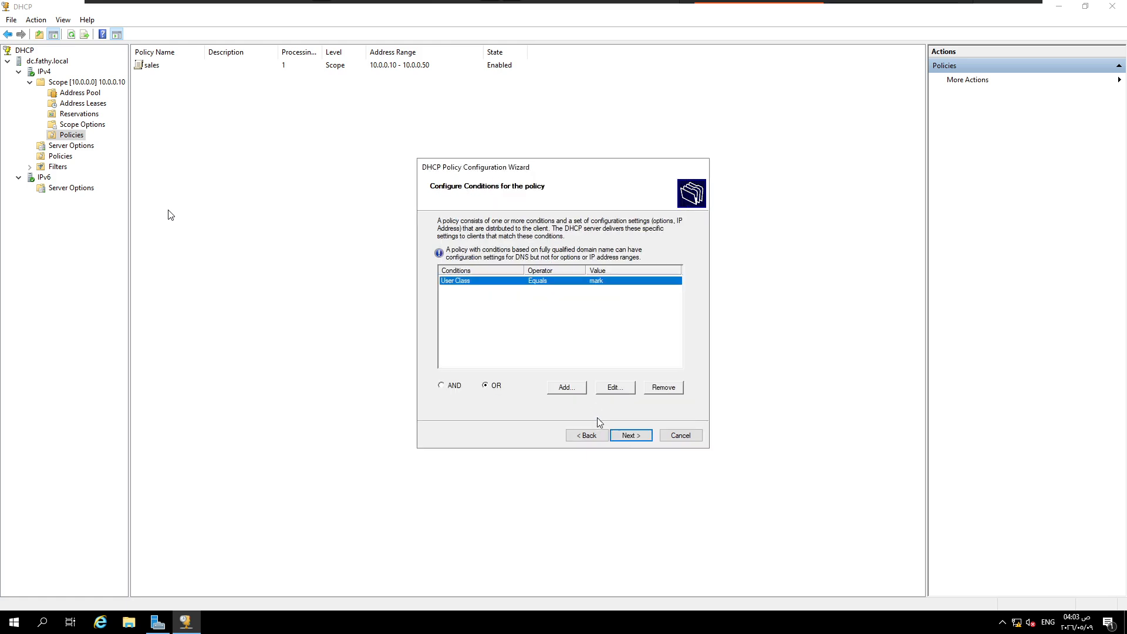
pyautogui.click(629, 435)
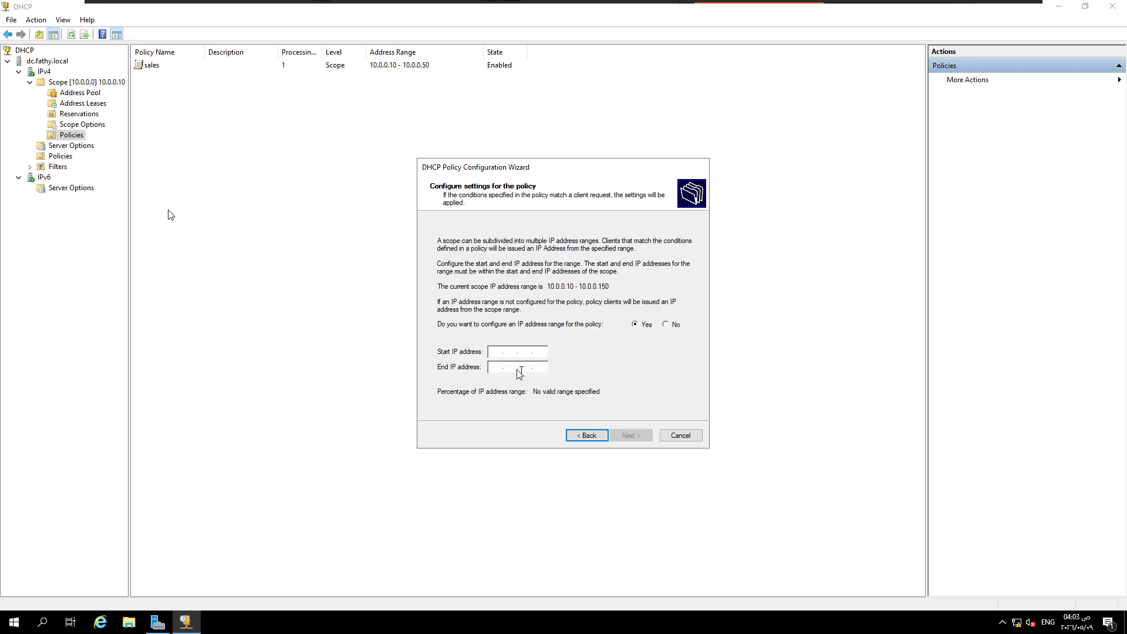
# Step: Set the mark policy's IP address range to 10.0.0.51 through 10.0.0.100 and continue to the DHCP options
pyautogui.click(495, 353)
pyautogui.write('10.0.0.51')
pyautogui.click(501, 370)
pyautogui.write('10 . 0 . 0 . 100')
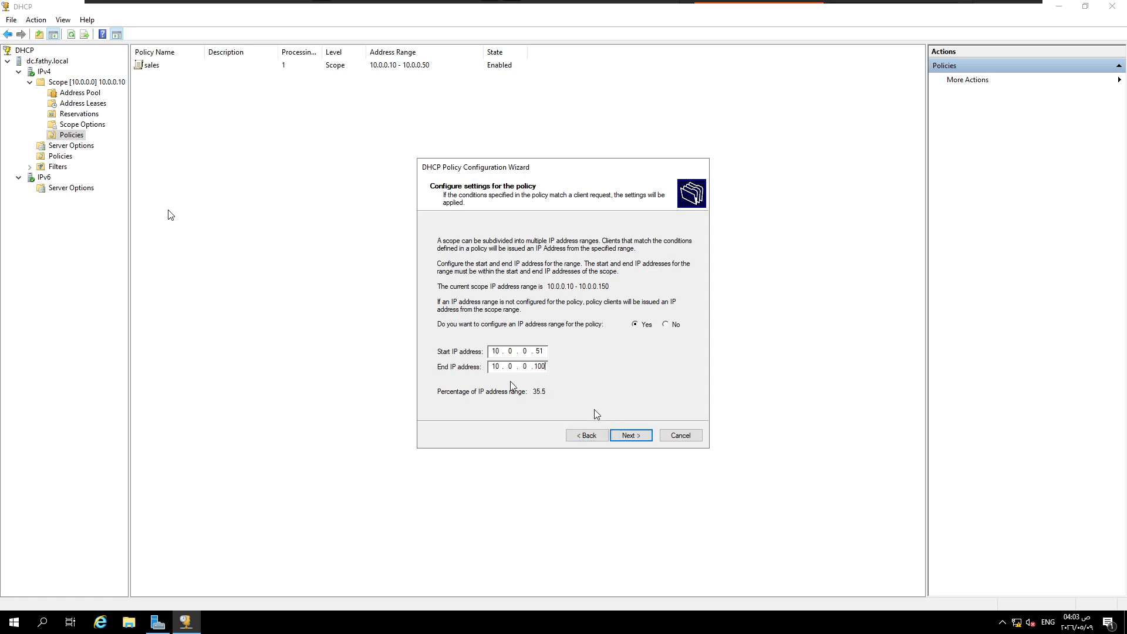
pyautogui.click(626, 436)
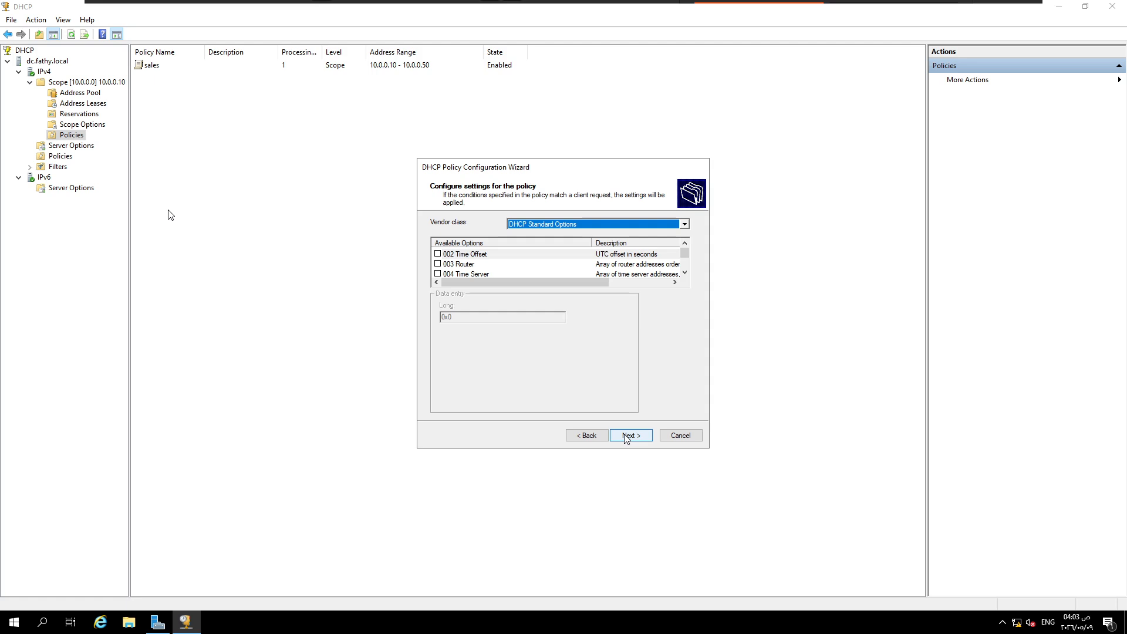
# Step: Enable option 003 Router with addresses 10.0.0.201 and 10.0.0.200, in that order, for the mark policy, and finish creating it
pyautogui.click(438, 264)
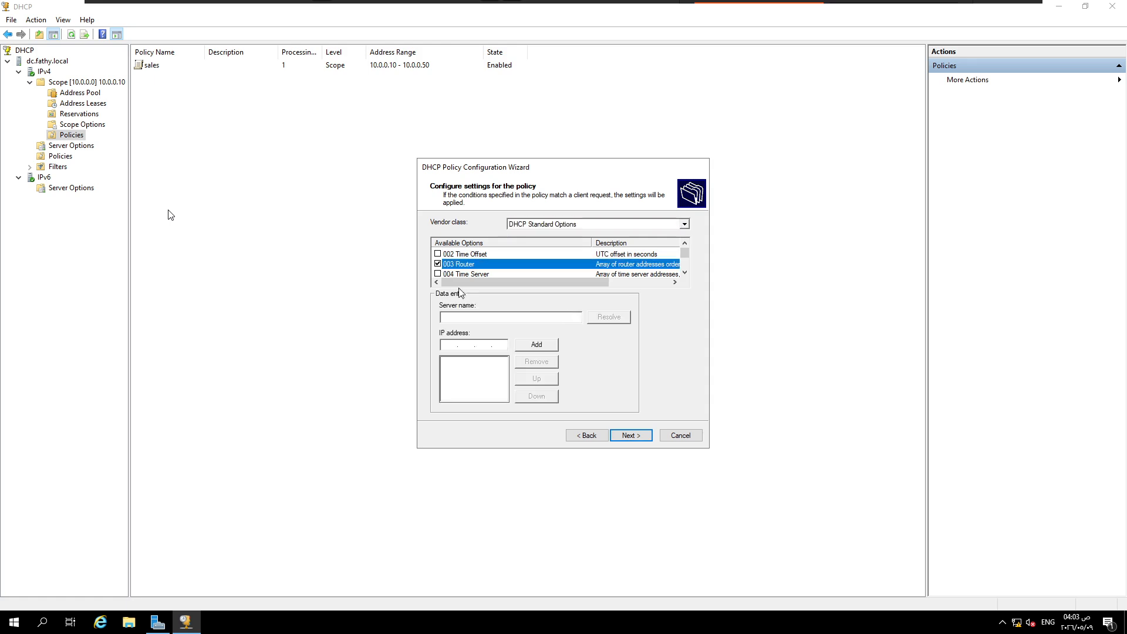
pyautogui.click(445, 345)
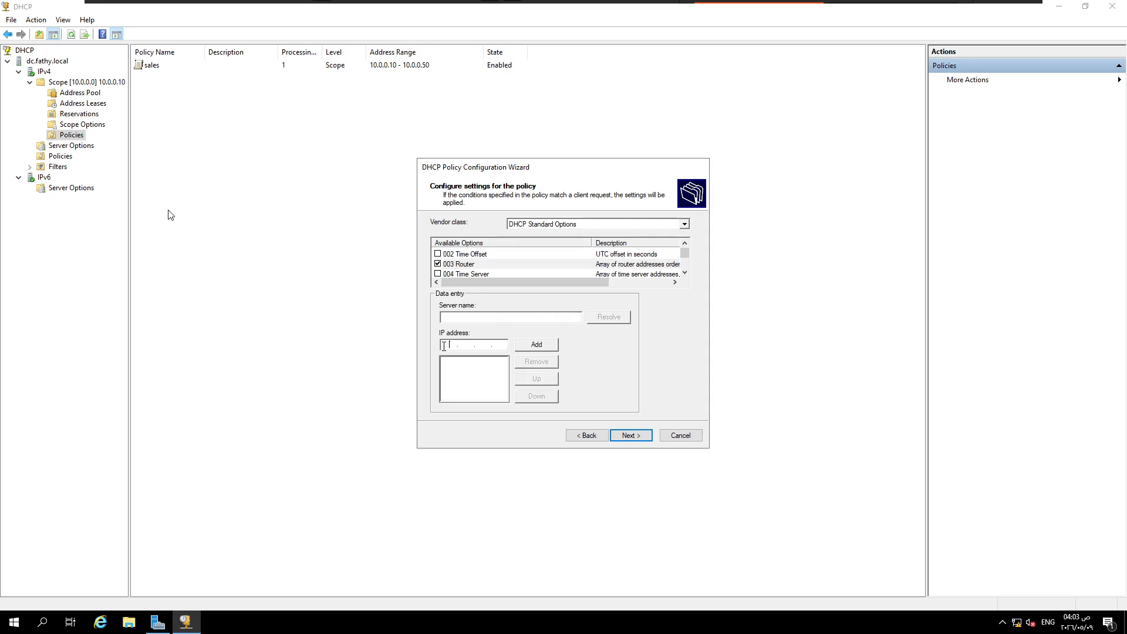
pyautogui.write('10.0.0.201')
pyautogui.click(531, 347)
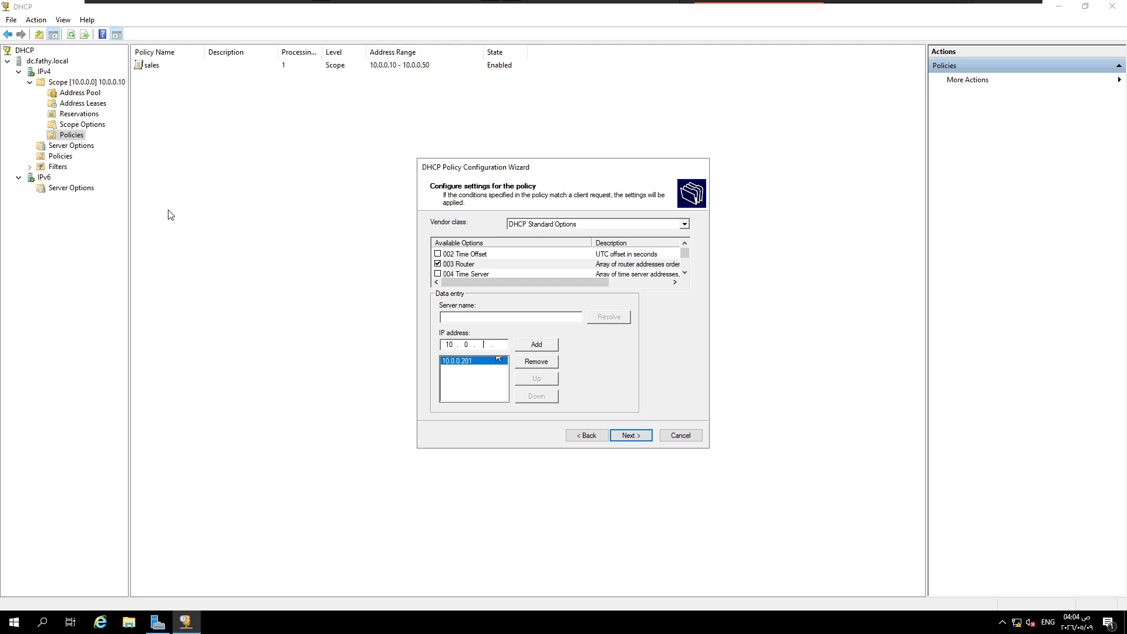
pyautogui.write('200')
pyautogui.click(534, 345)
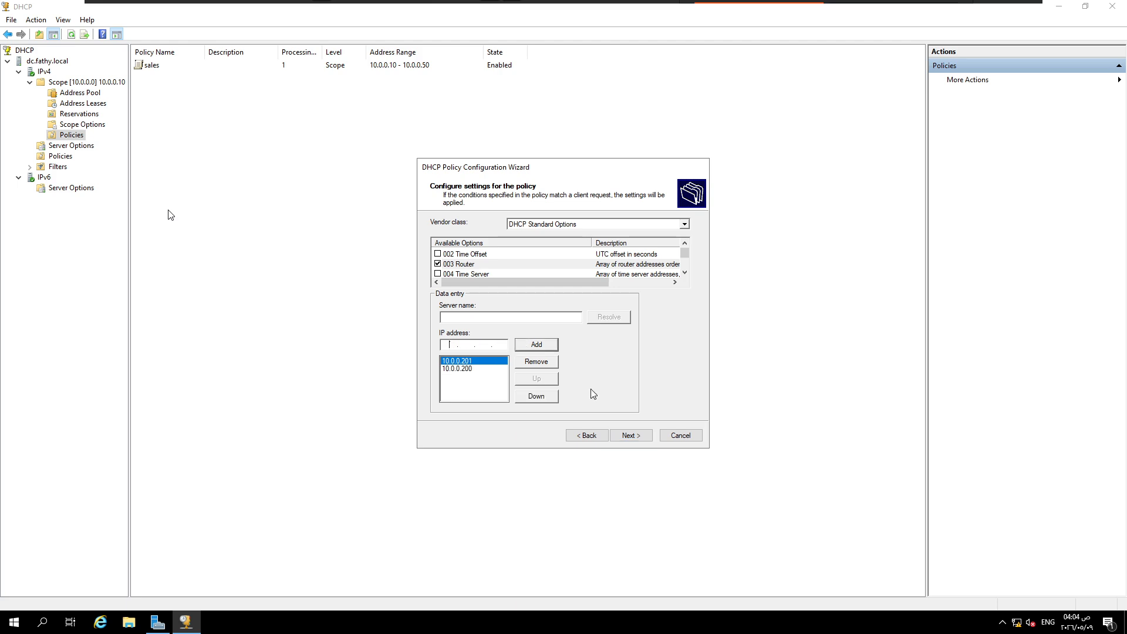
pyautogui.click(633, 435)
pyautogui.click(632, 435)
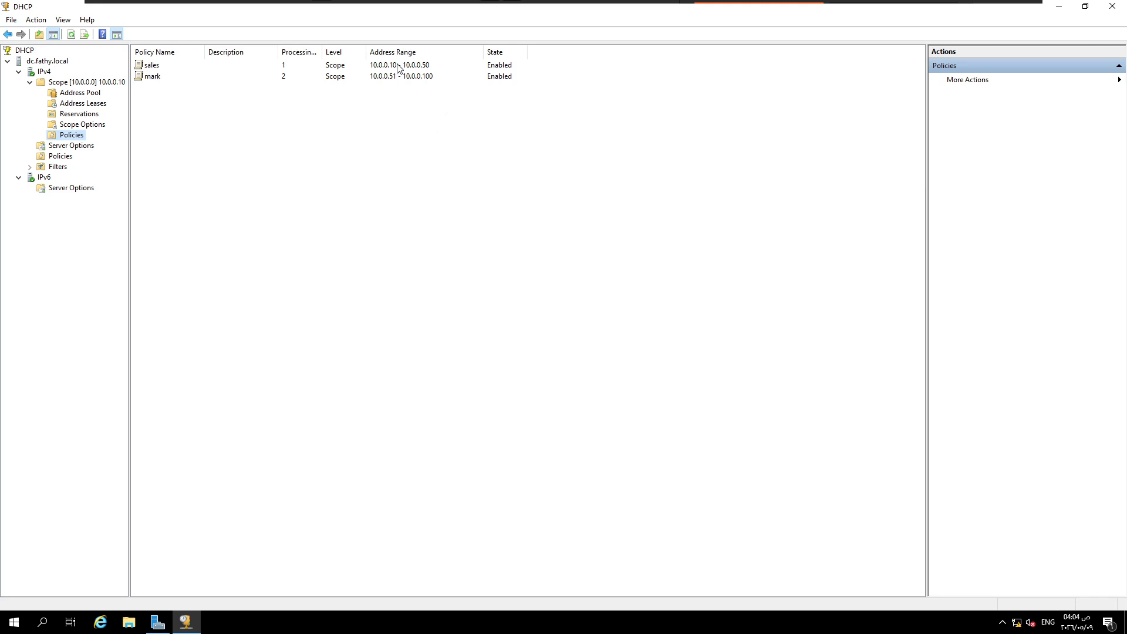
# Step: Switch to the Windows 10 x64 virtual machine, sign in with the account password, and close the open Settings window
pyautogui.moveTo(760, 4)
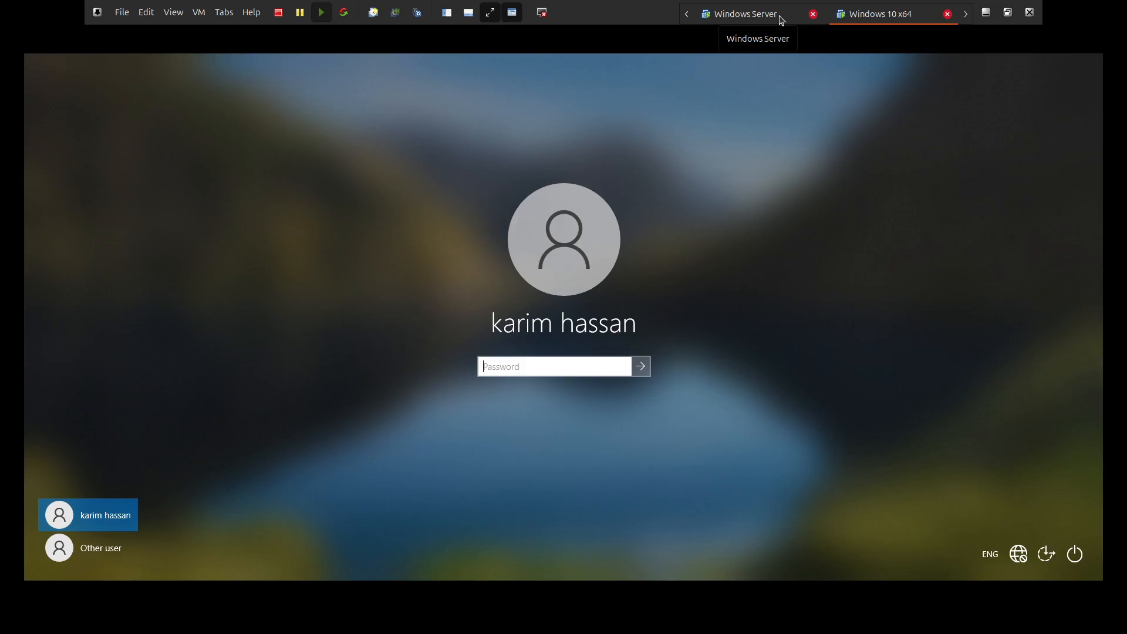
pyautogui.click(781, 17)
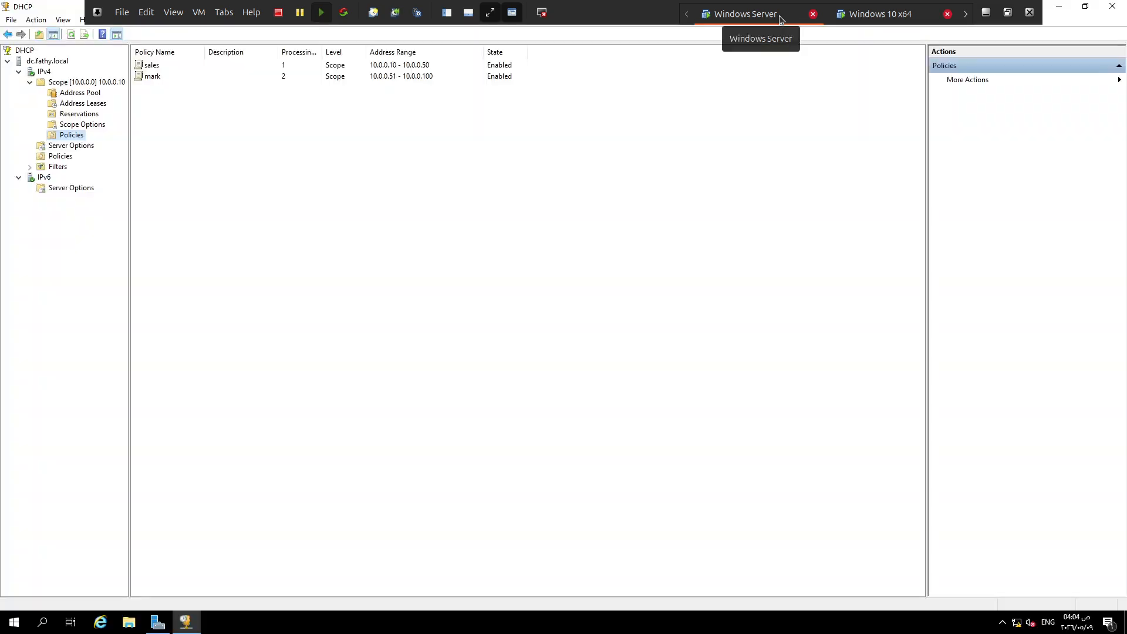
pyautogui.click(866, 20)
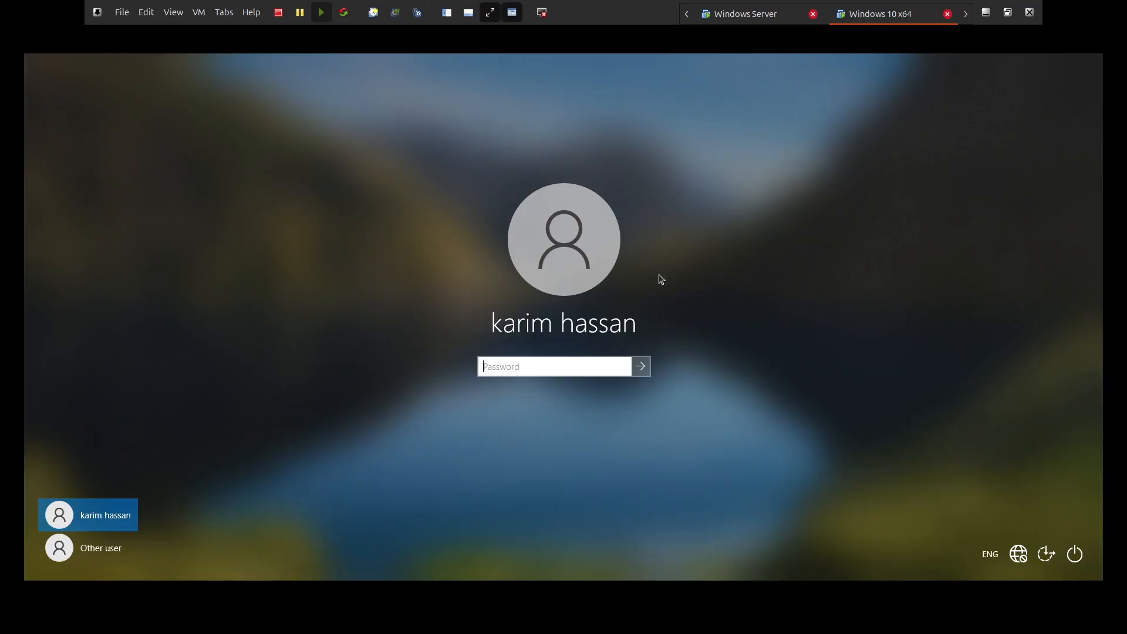
pyautogui.write('*******')
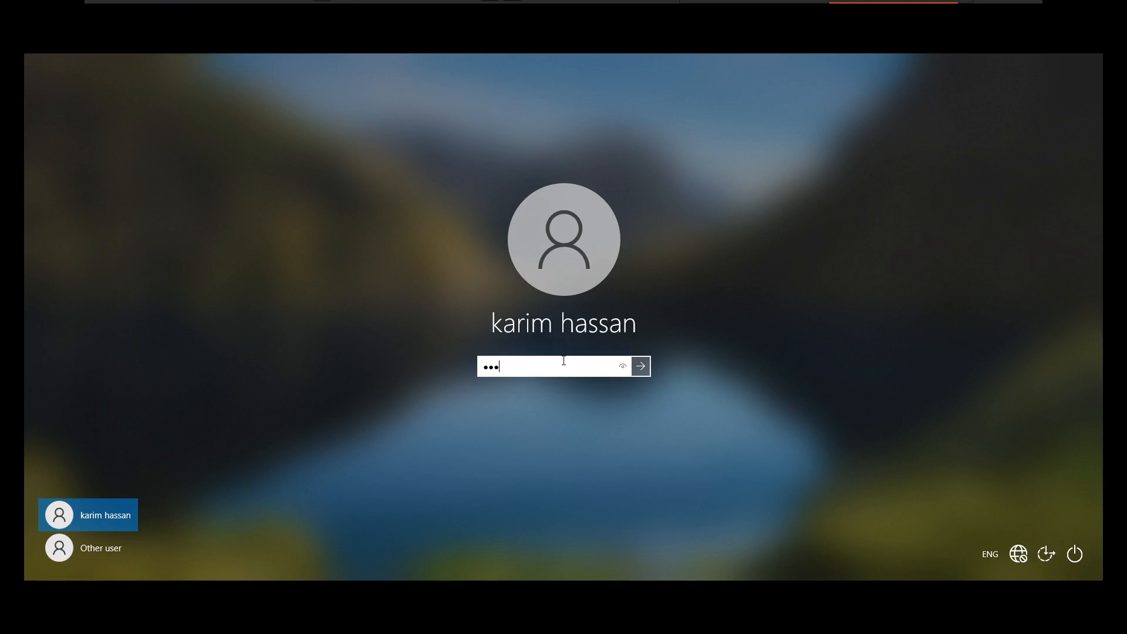
pyautogui.press('Return')
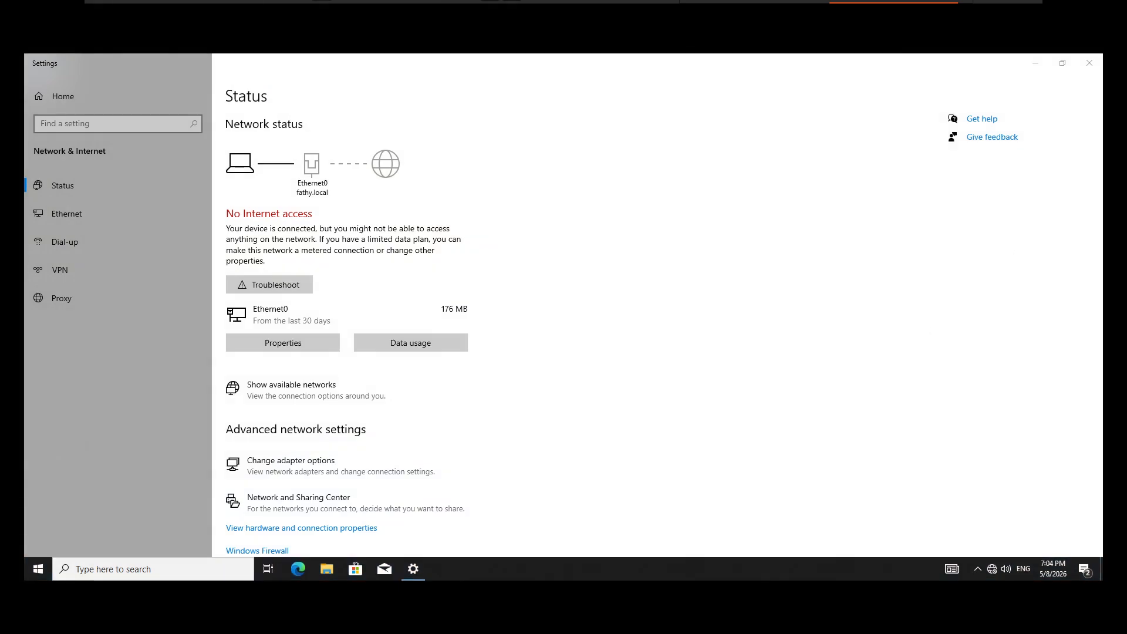
pyautogui.hotkey('alt', 'F4')
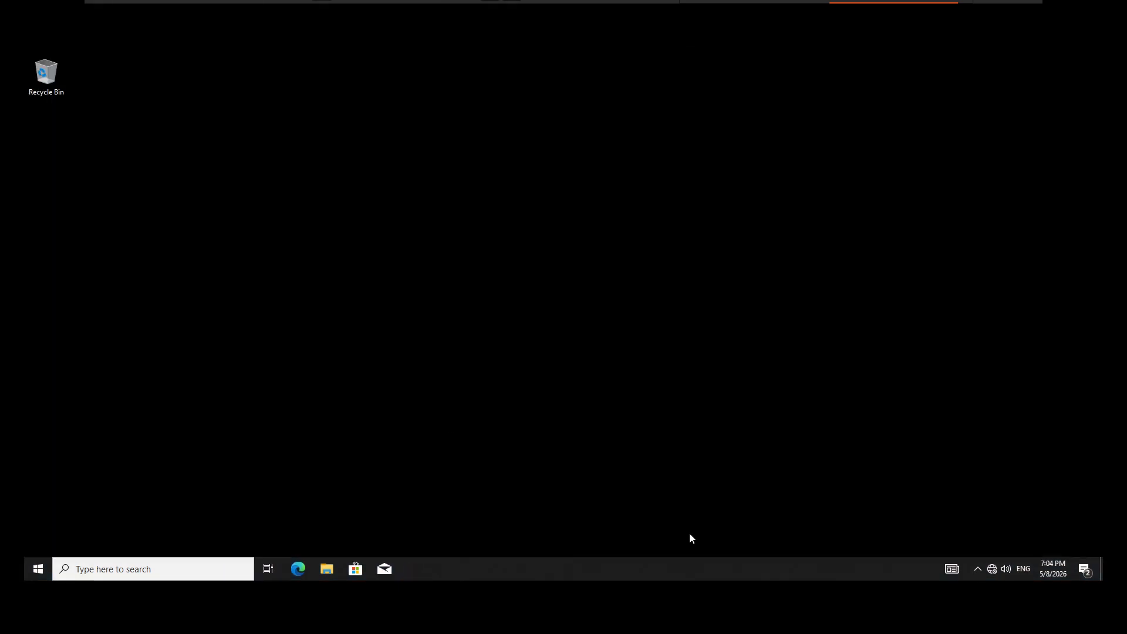
# Step: Check the Ethernet0 adapter's IPv4 address and gateway in its network connection details, and close the status windows
pyautogui.click(994, 565)
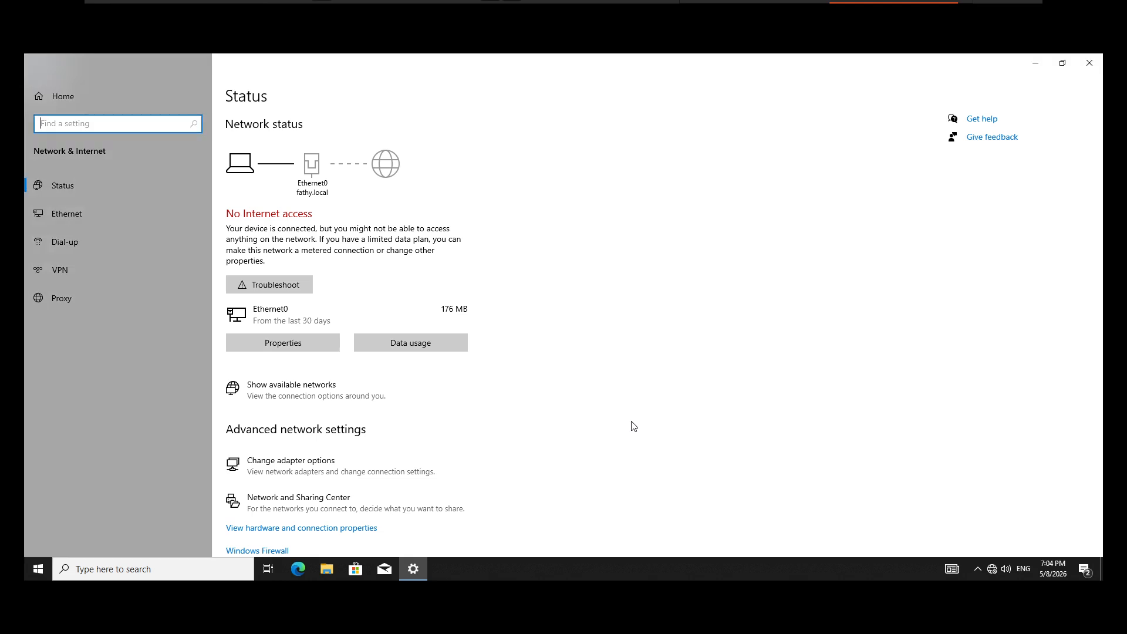
pyautogui.click(141, 215)
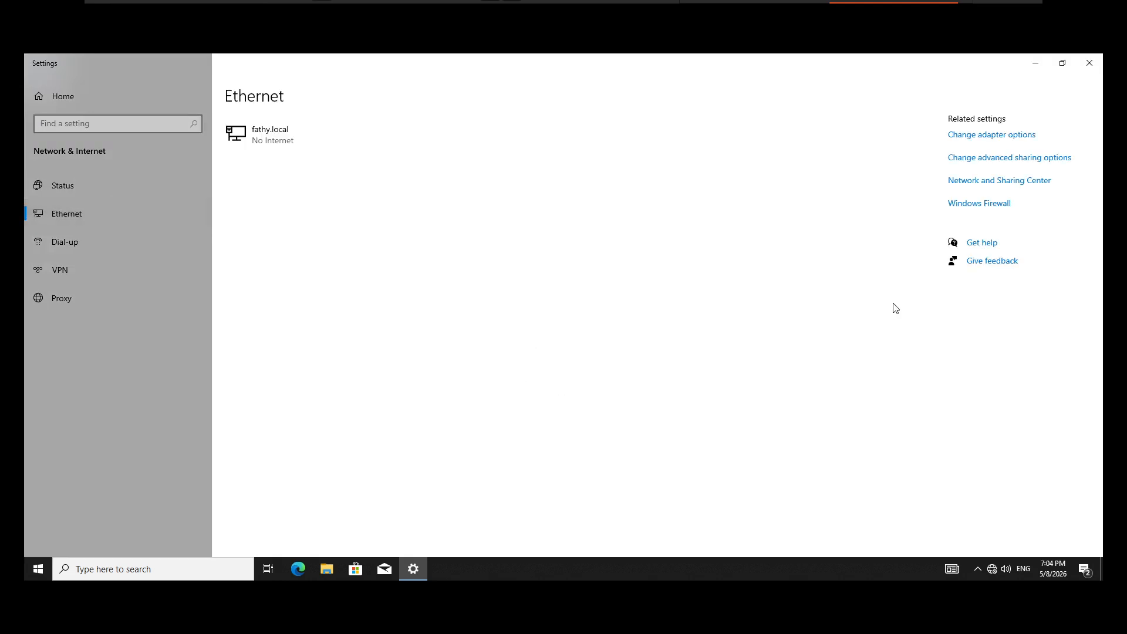
pyautogui.click(986, 181)
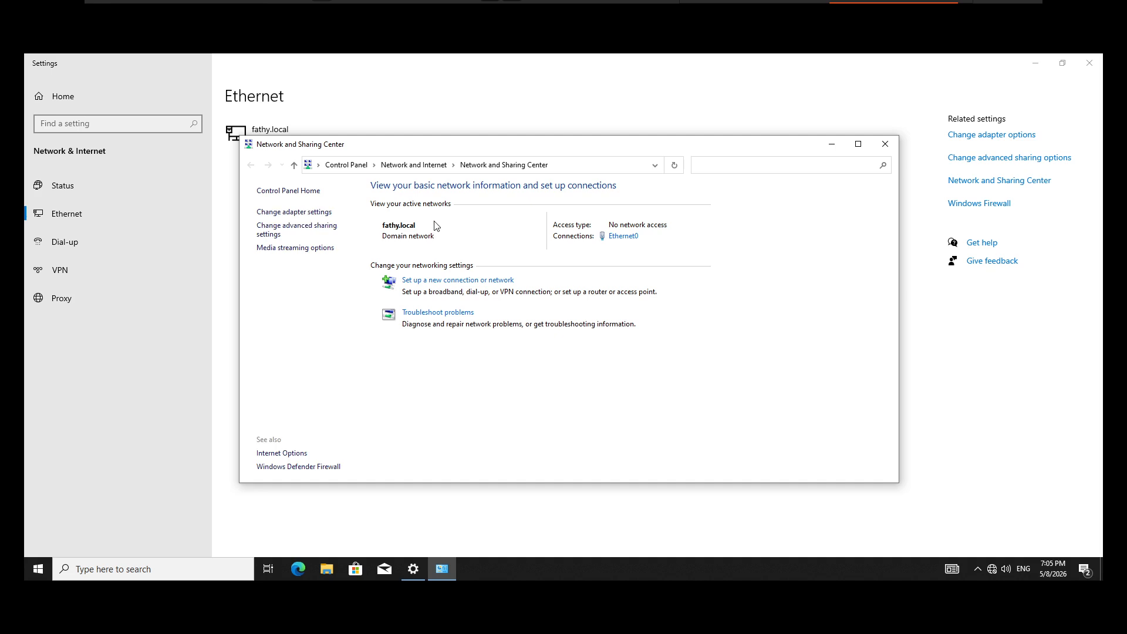
pyautogui.click(619, 238)
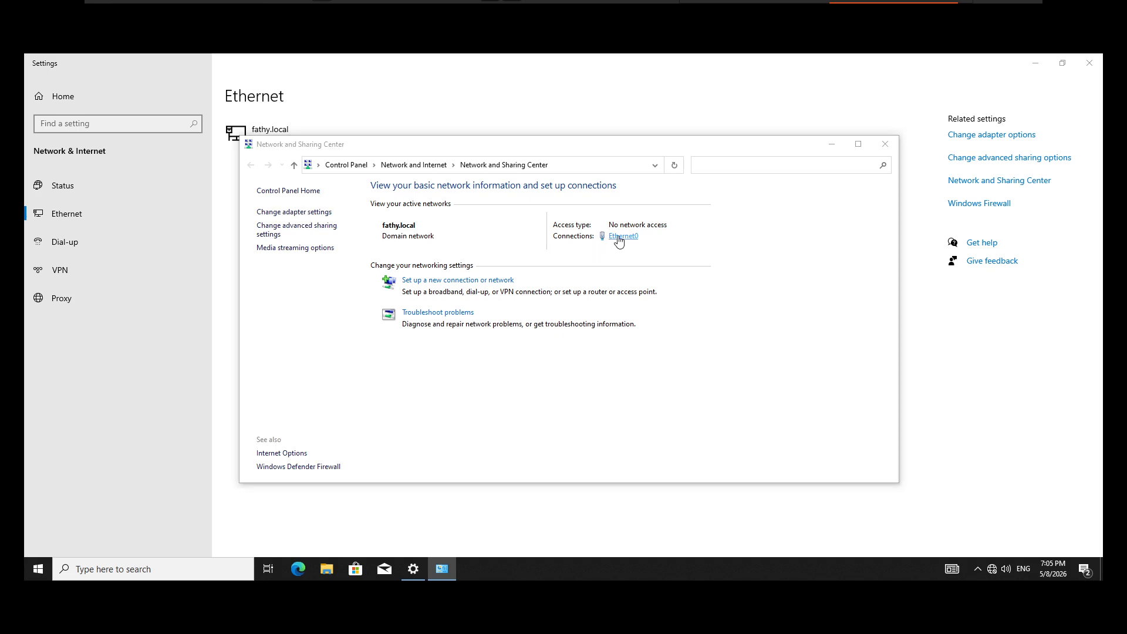
pyautogui.click(499, 304)
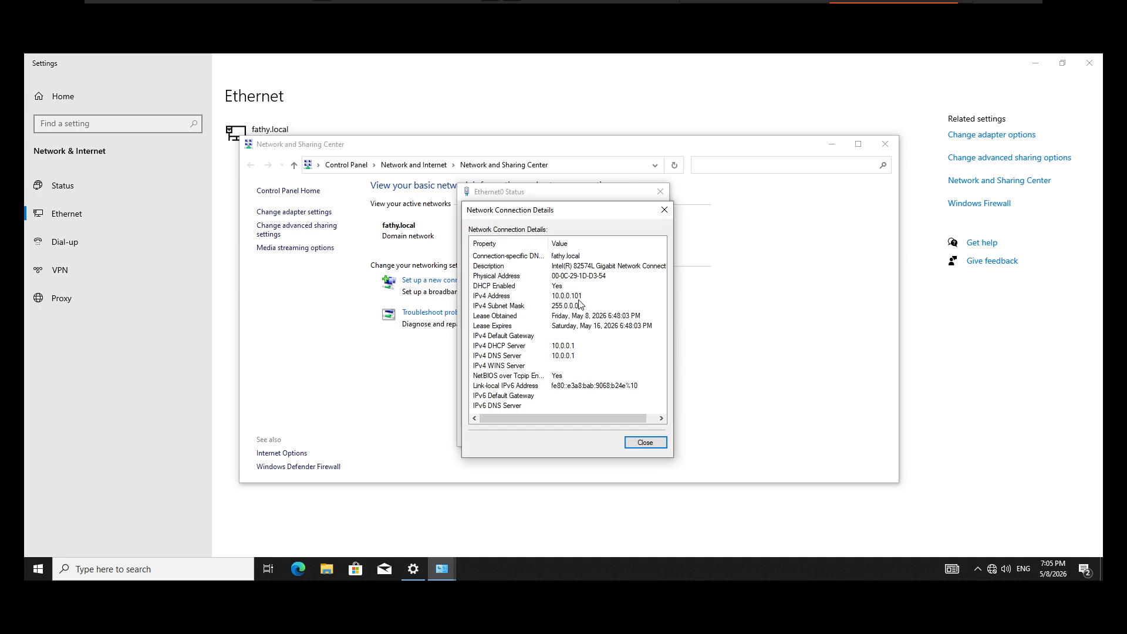
pyautogui.click(657, 439)
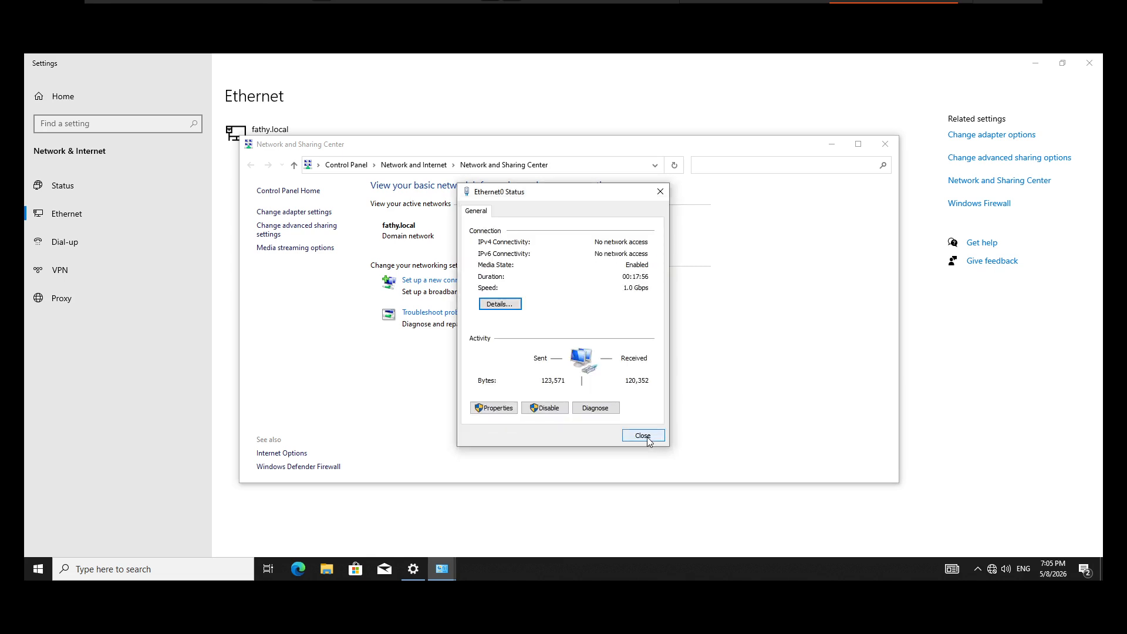
pyautogui.click(647, 438)
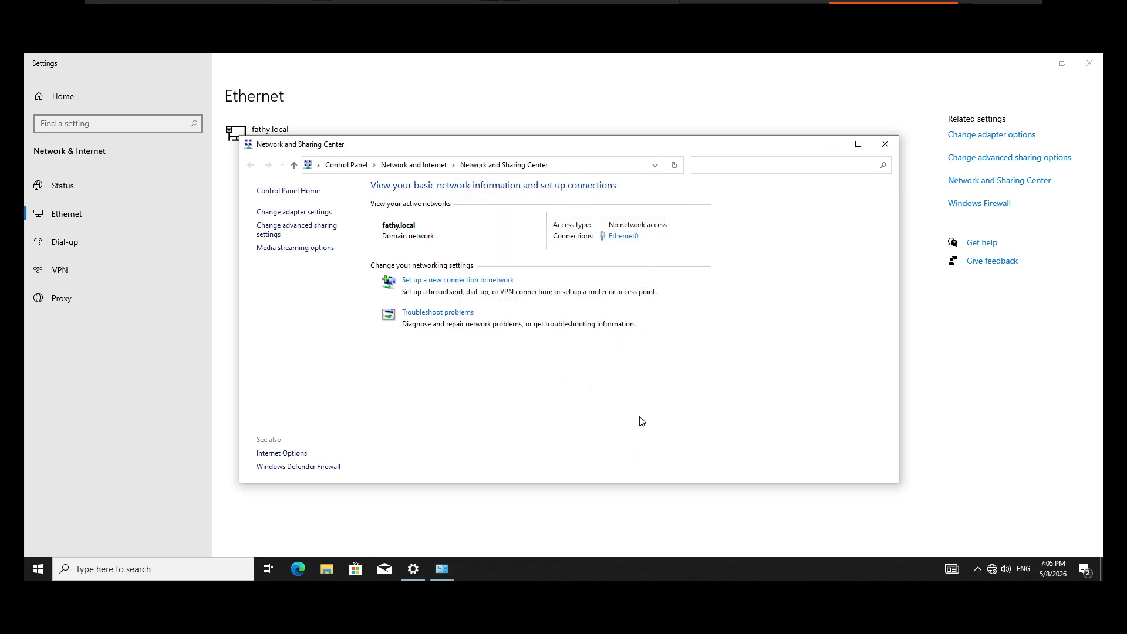
# Step: Disable and re-enable the Ethernet0 adapter to renew its lease, and close the network windows
pyautogui.click(306, 212)
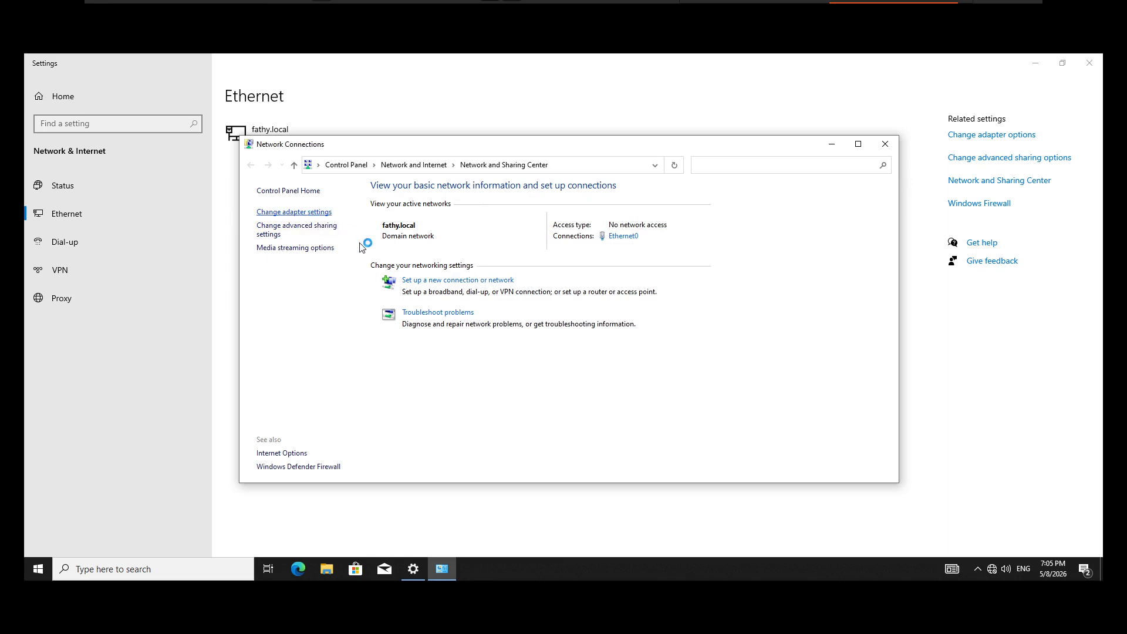
pyautogui.click(305, 215)
pyautogui.rightClick(305, 216)
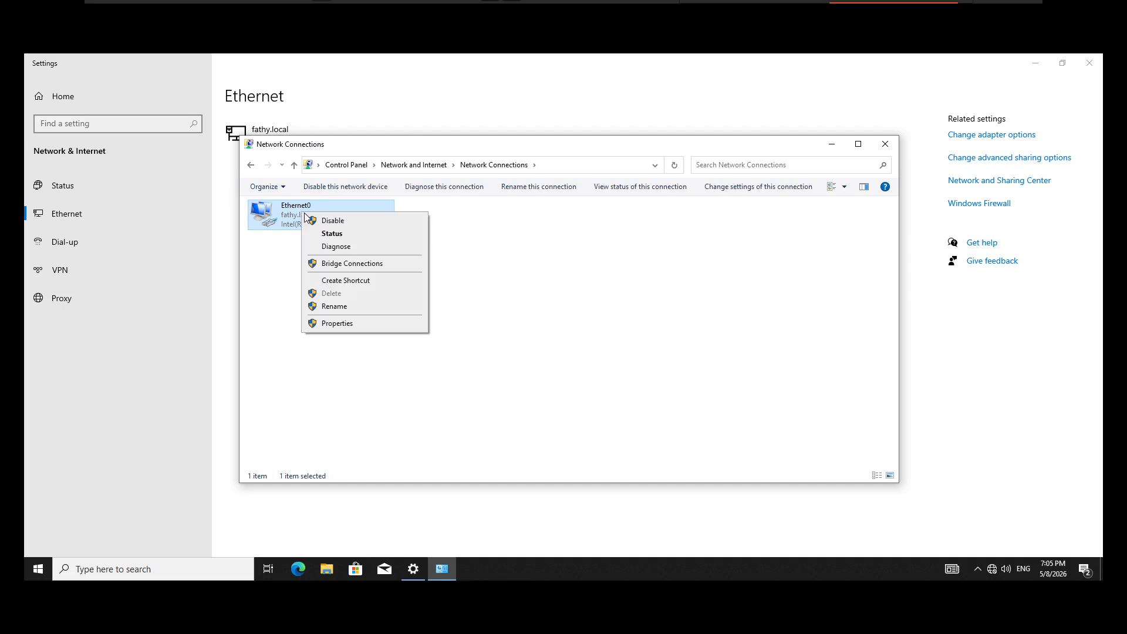
pyautogui.click(328, 223)
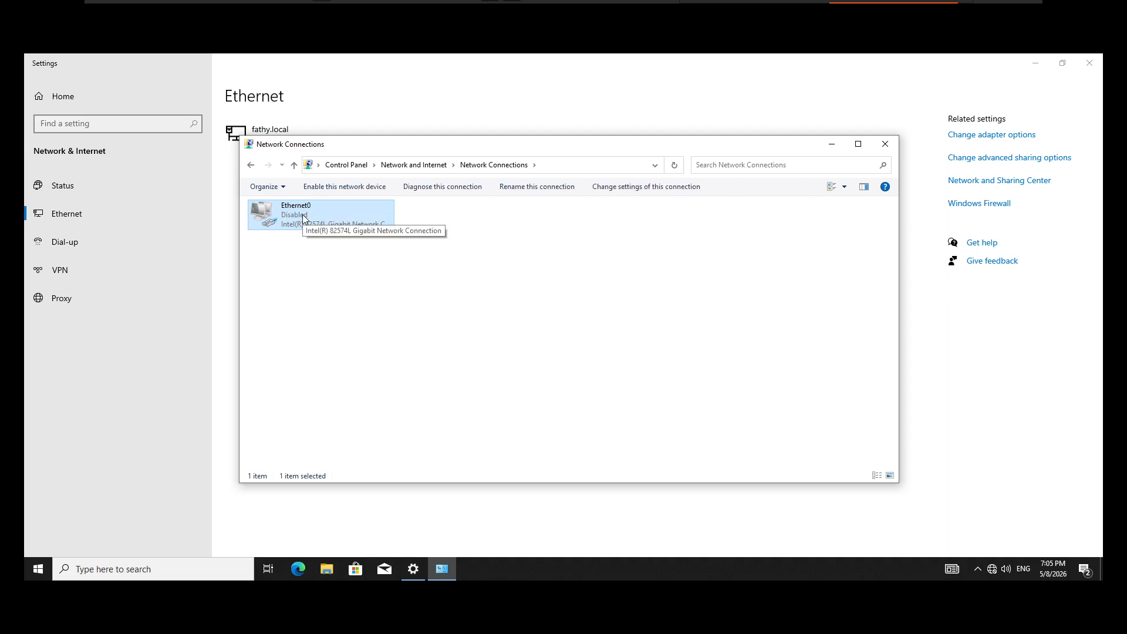
pyautogui.rightClick(302, 214)
pyautogui.click(334, 224)
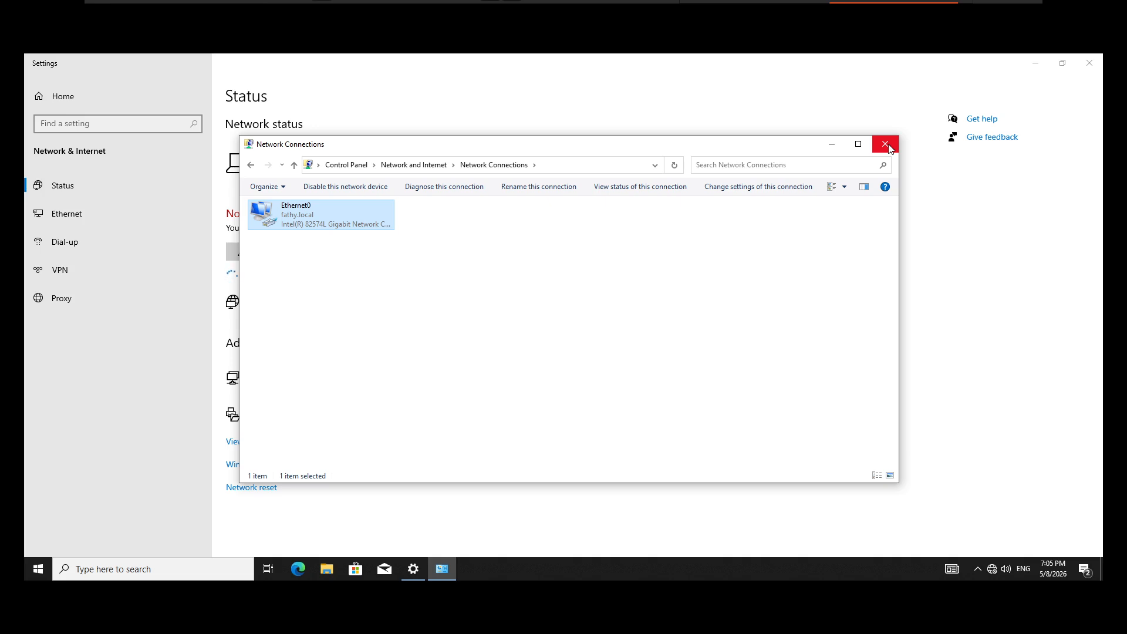
pyautogui.click(888, 148)
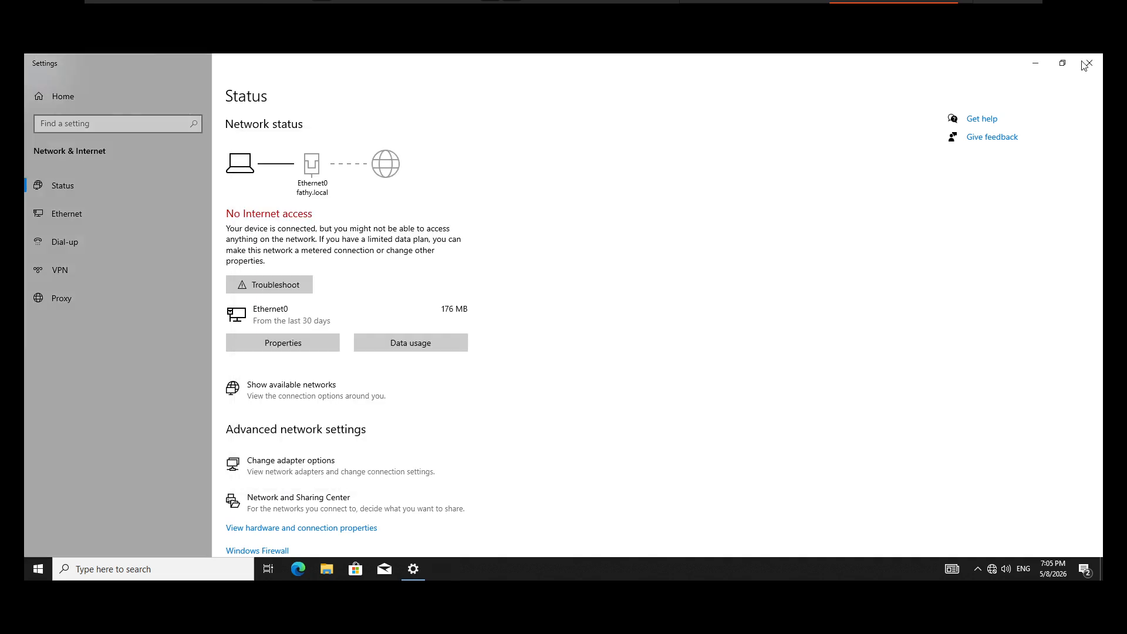
pyautogui.click(1086, 64)
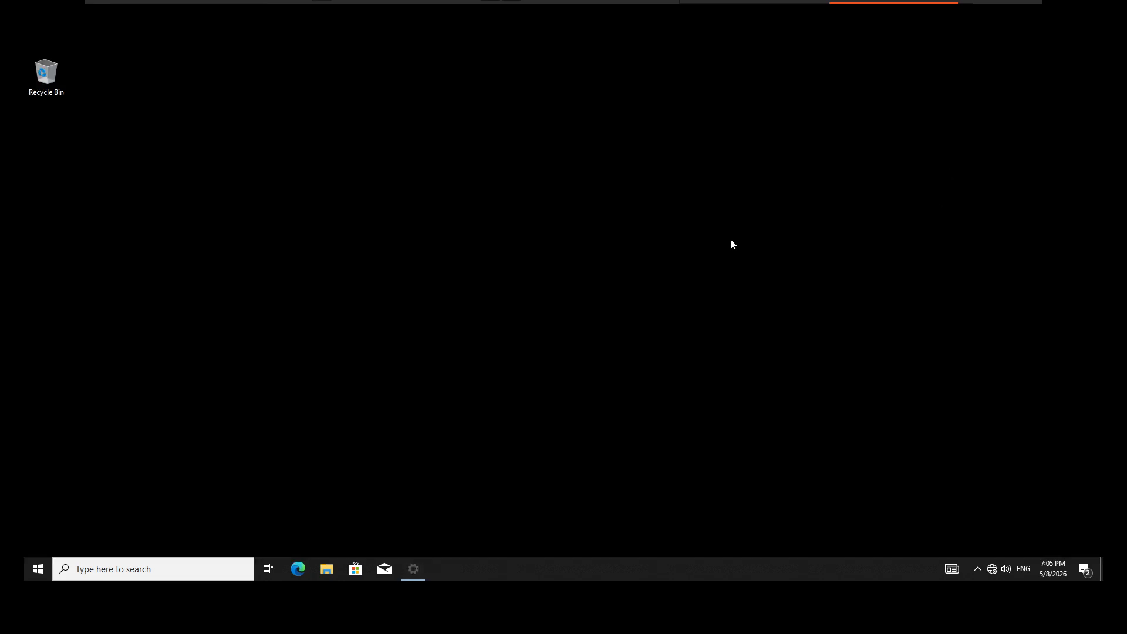
# Step: Find Command Prompt with a search for cmd and run it as administrator, allowing it to make changes
pyautogui.click(97, 573)
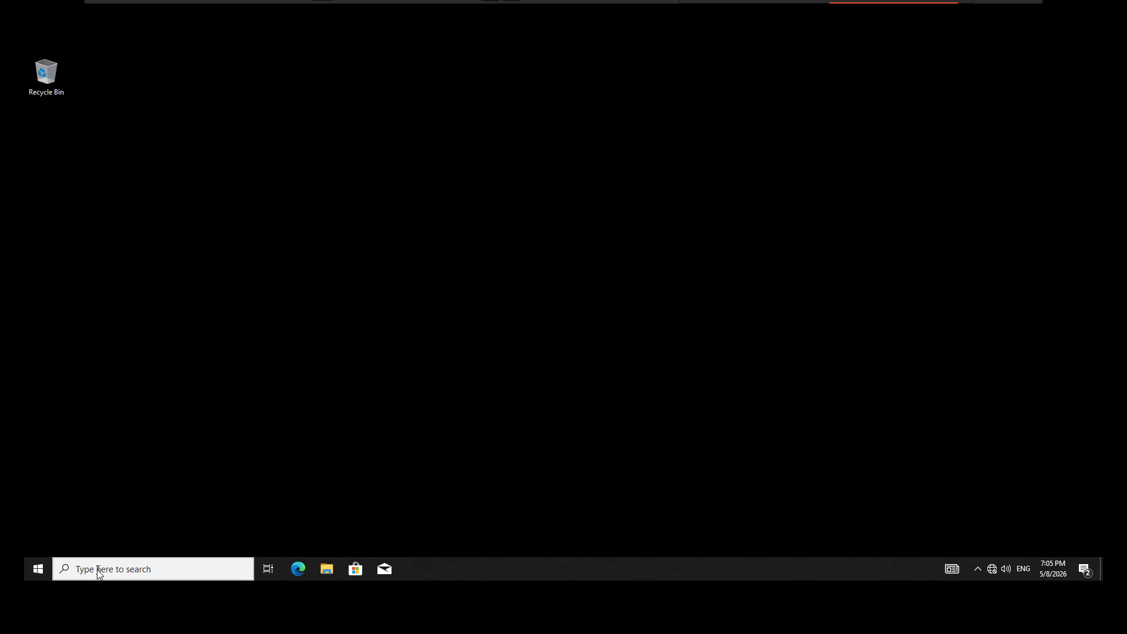
pyautogui.write('c')
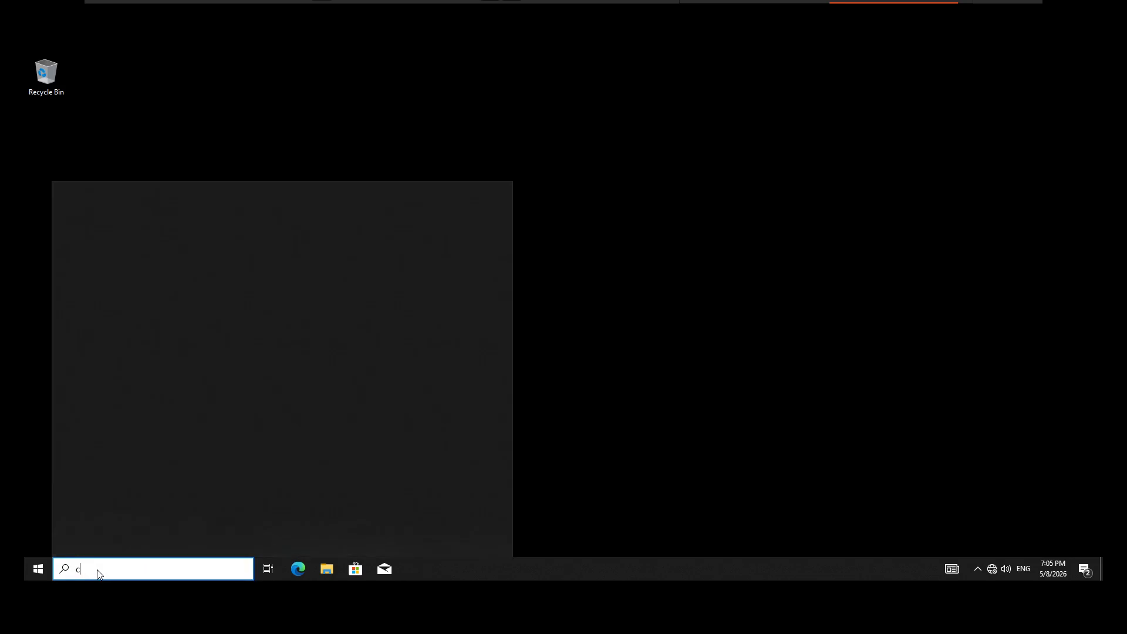
pyautogui.write('md')
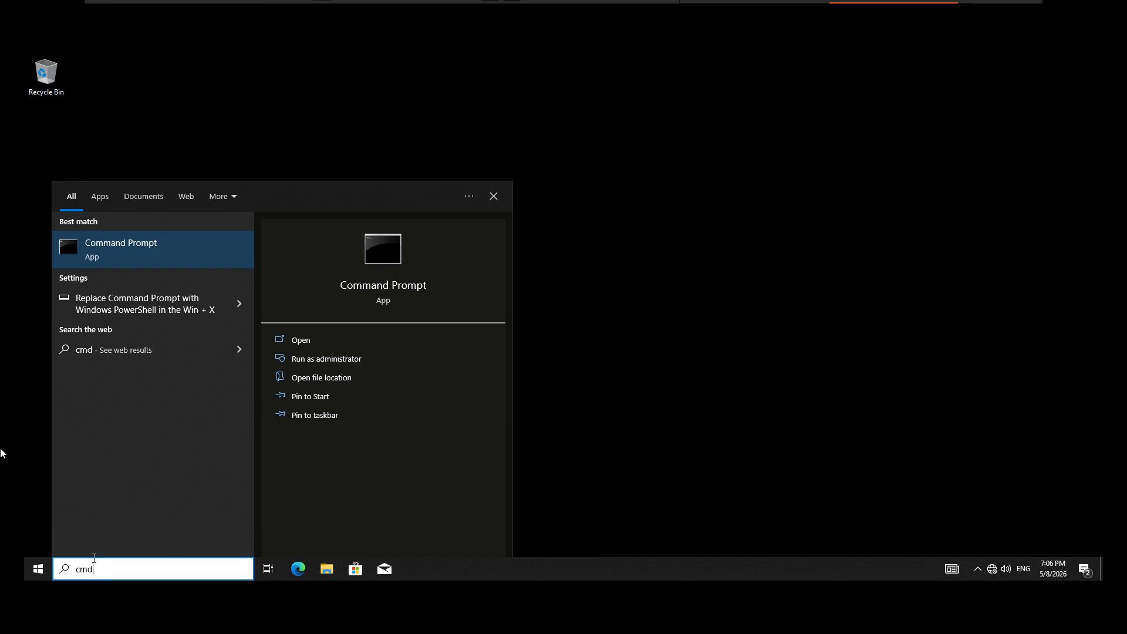
pyautogui.rightClick(113, 252)
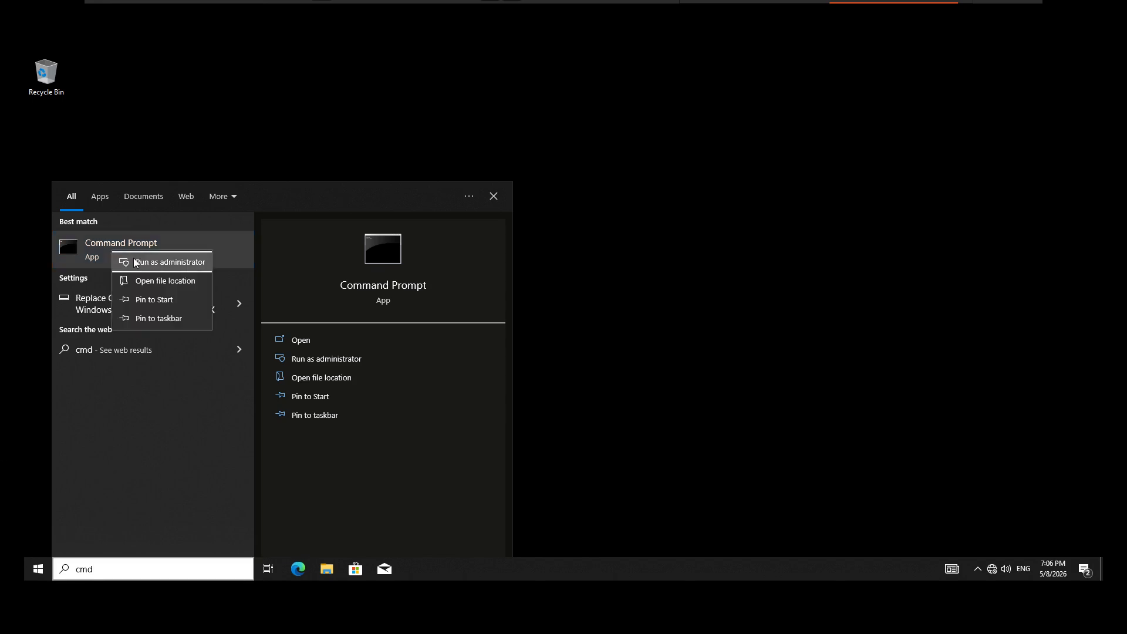
pyautogui.click(134, 259)
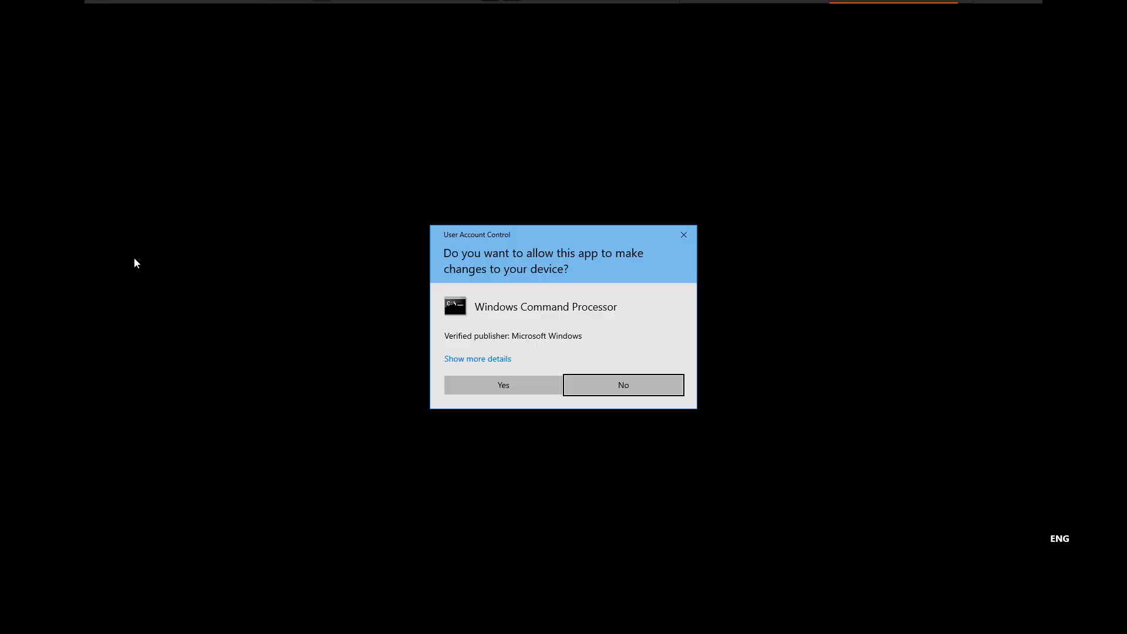
pyautogui.click(492, 377)
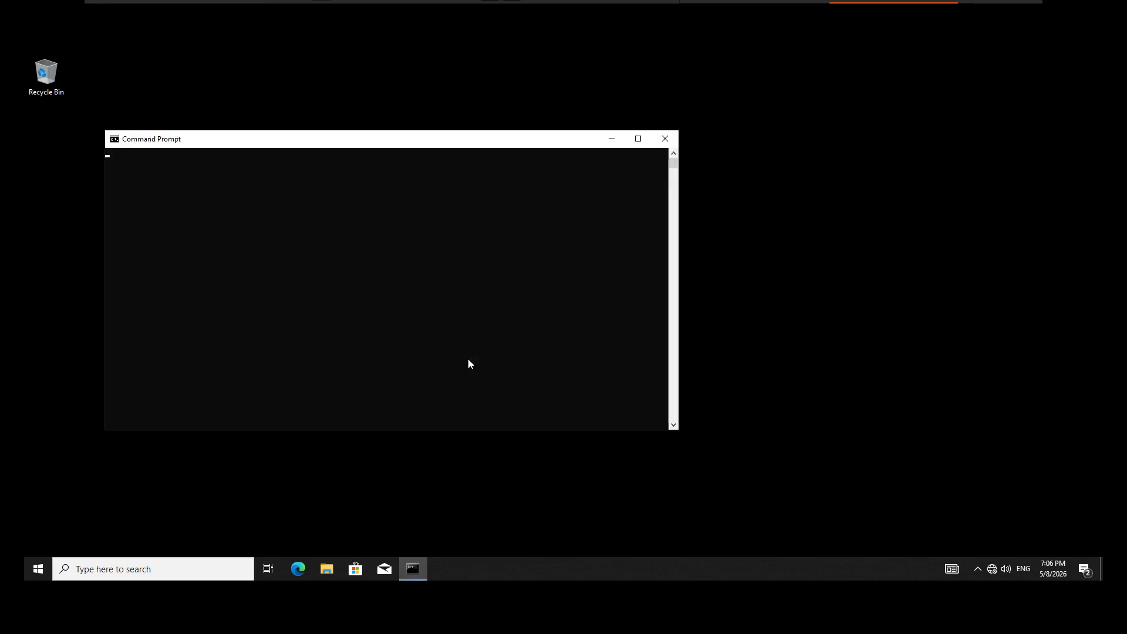
# Step: Assign the sales DHCP class to the adapter by running ipconfig /setclassid "ethernet0" sales, and close Command Prompt
pyautogui.write('ip')
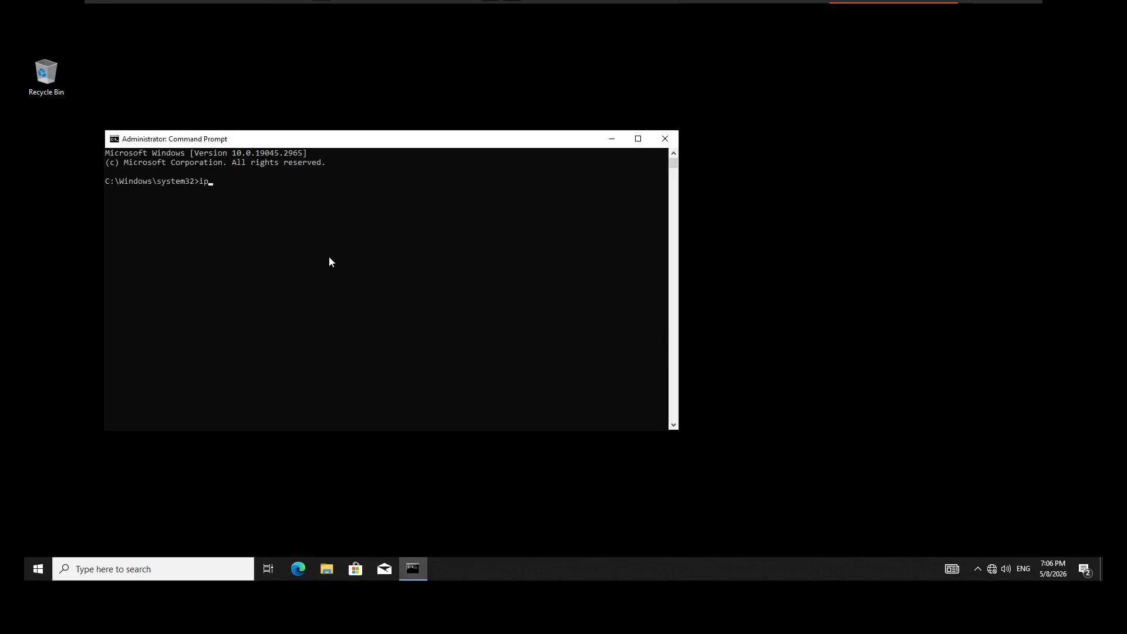
pyautogui.write('config /setclassid "ethernet0" sales')
pyautogui.press('Return')
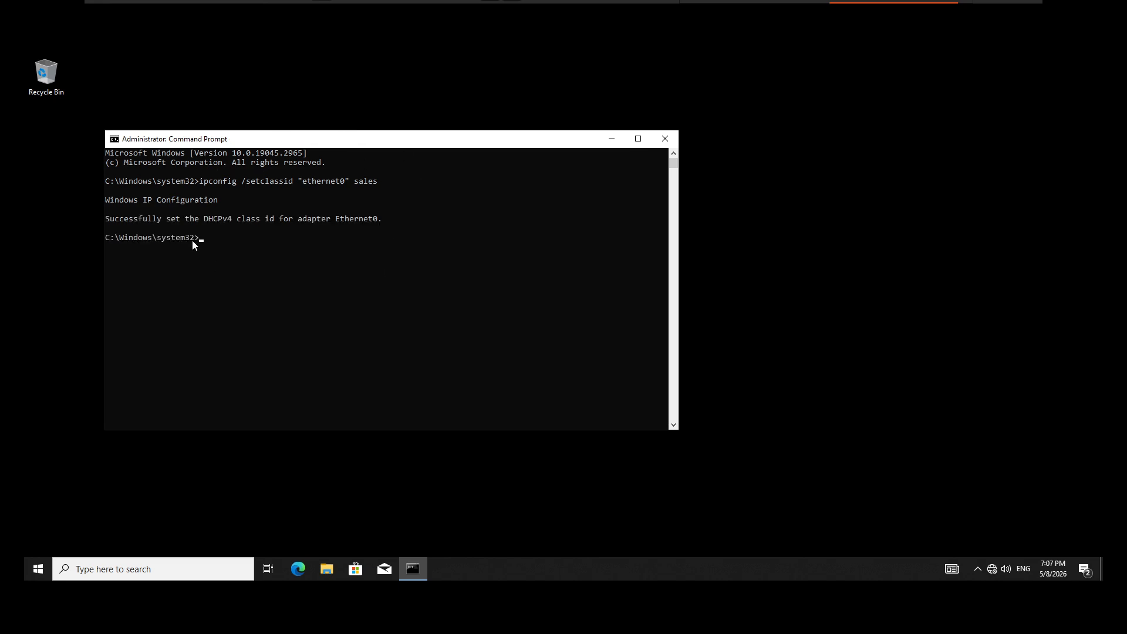
pyautogui.moveTo(115, 219); pyautogui.dragTo(166, 219)
pyautogui.click(666, 140)
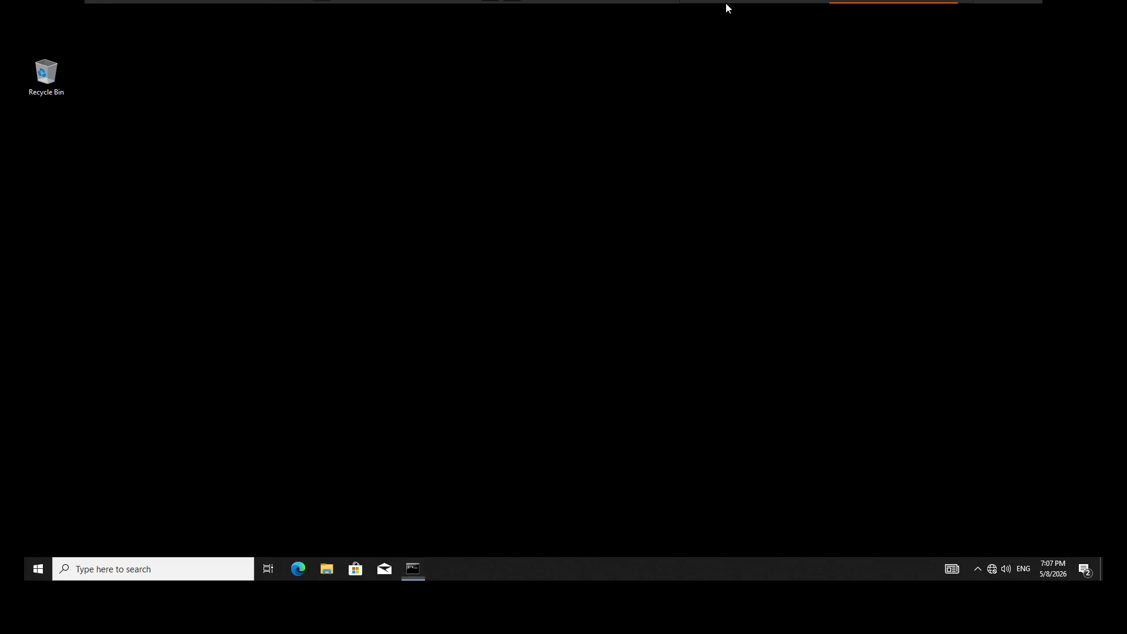
# Step: Recheck the Ethernet0 connection details for the address and gateway assigned with the sales class, and close the status windows
pyautogui.click(993, 565)
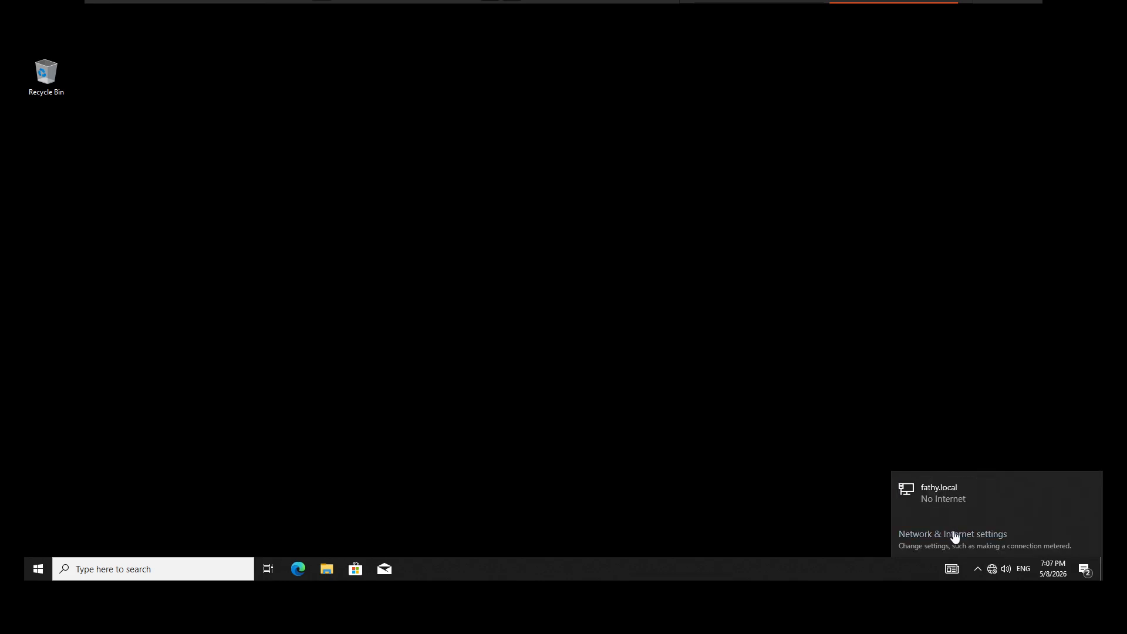
pyautogui.click(954, 535)
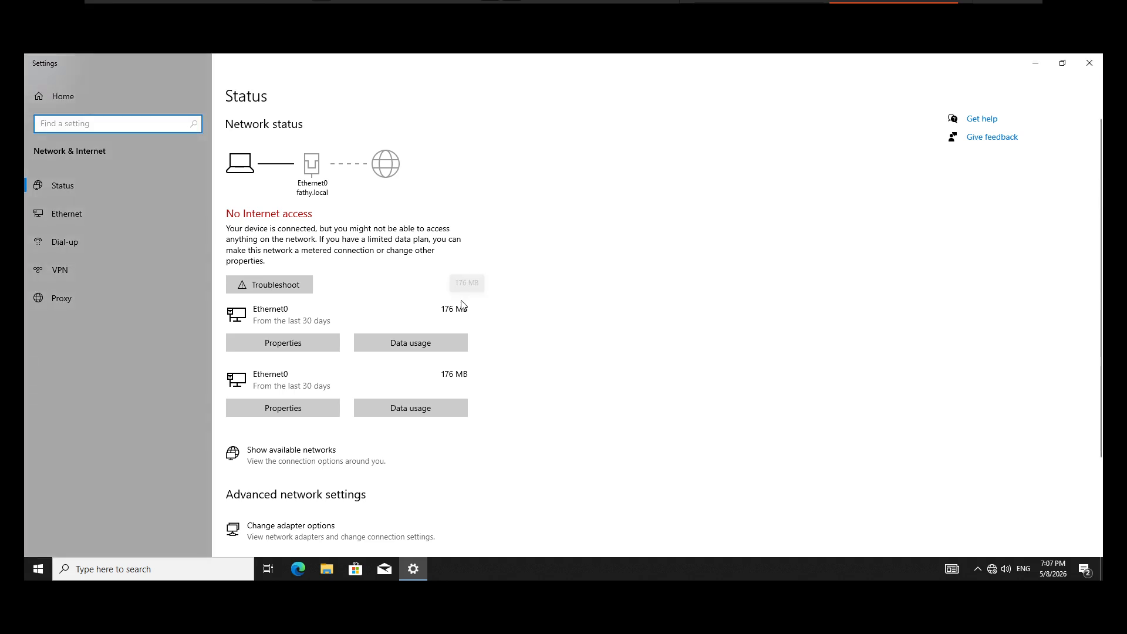
pyautogui.click(130, 224)
pyautogui.click(969, 185)
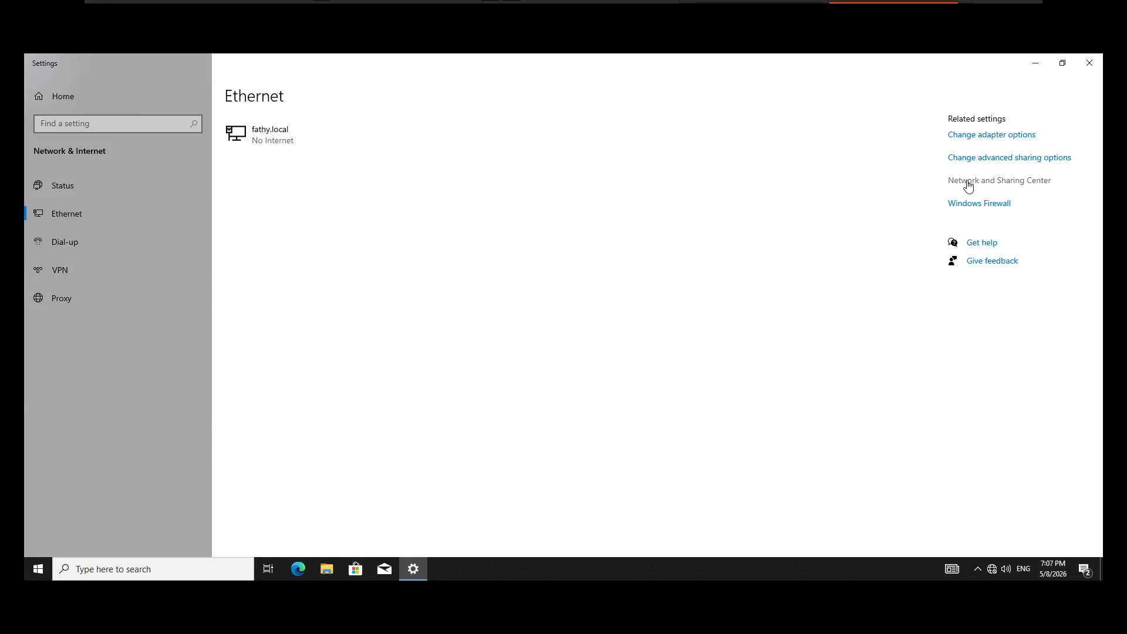
pyautogui.click(968, 186)
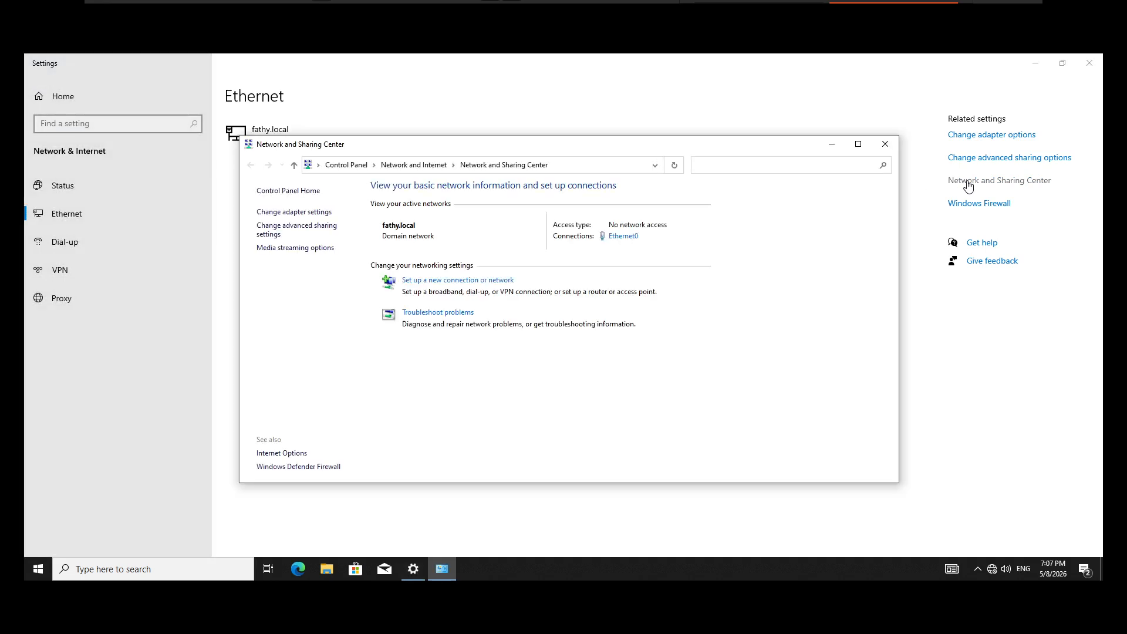
pyautogui.click(614, 237)
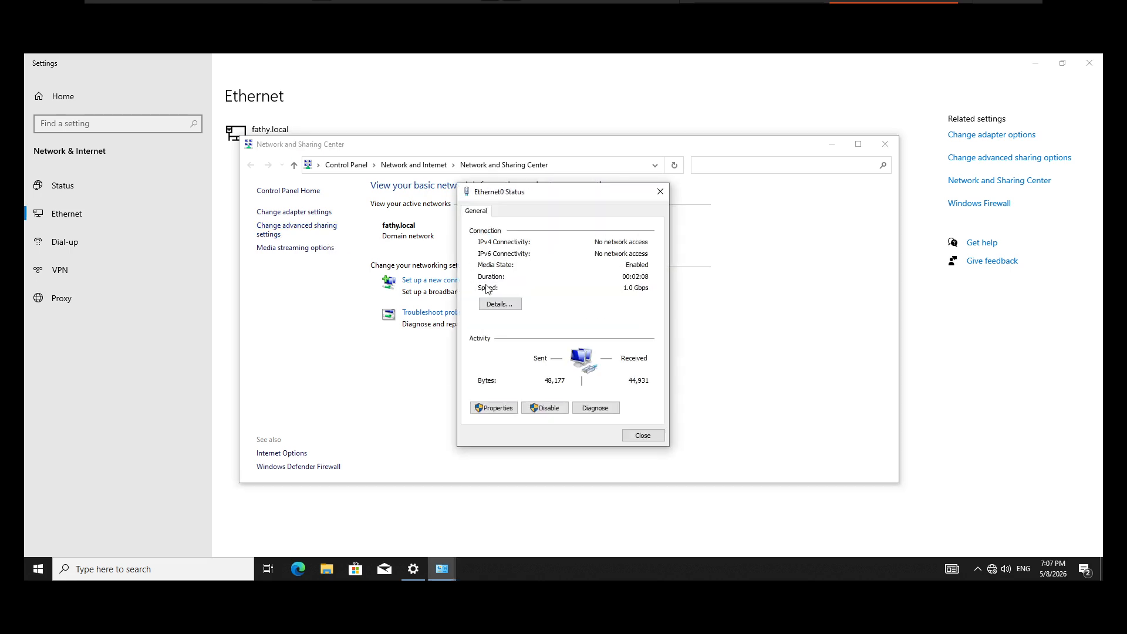
pyautogui.click(494, 301)
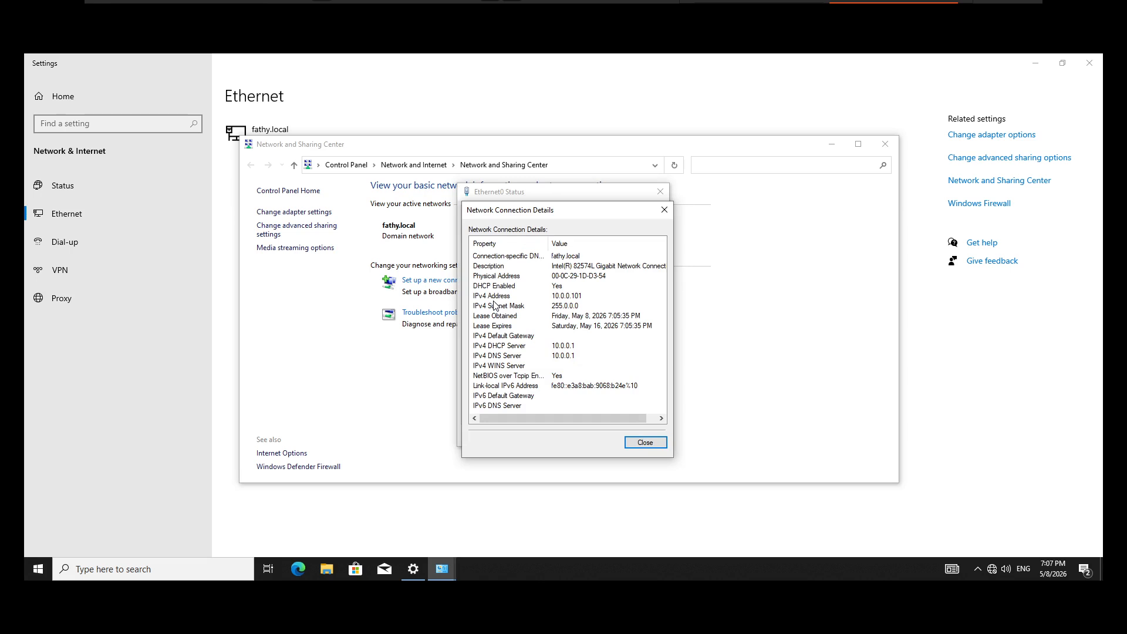
pyautogui.click(658, 443)
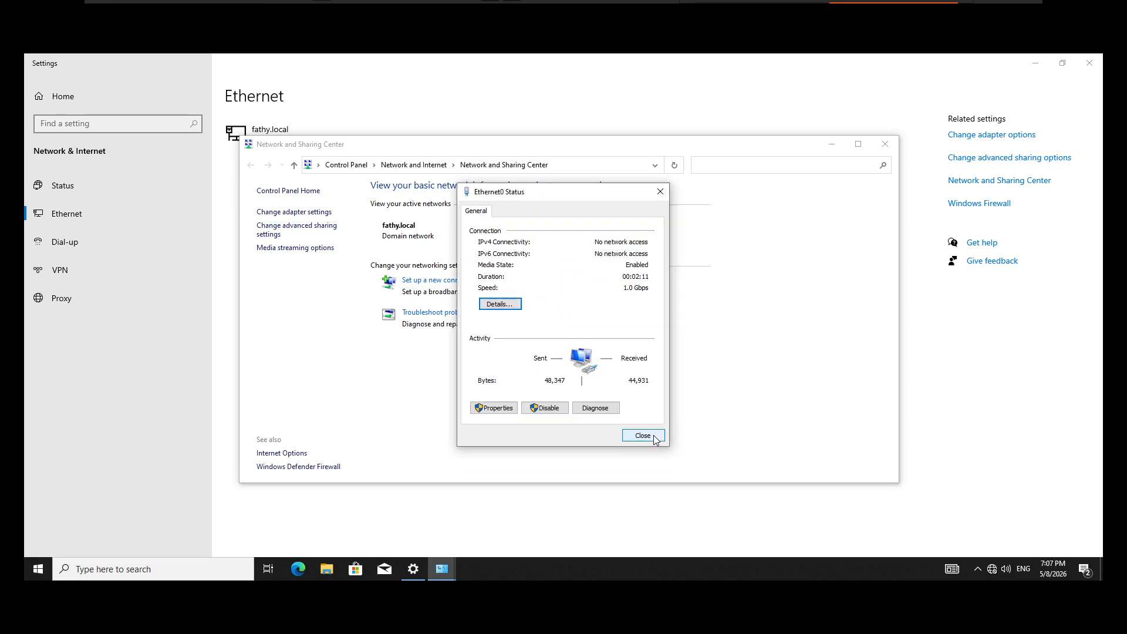
pyautogui.click(643, 435)
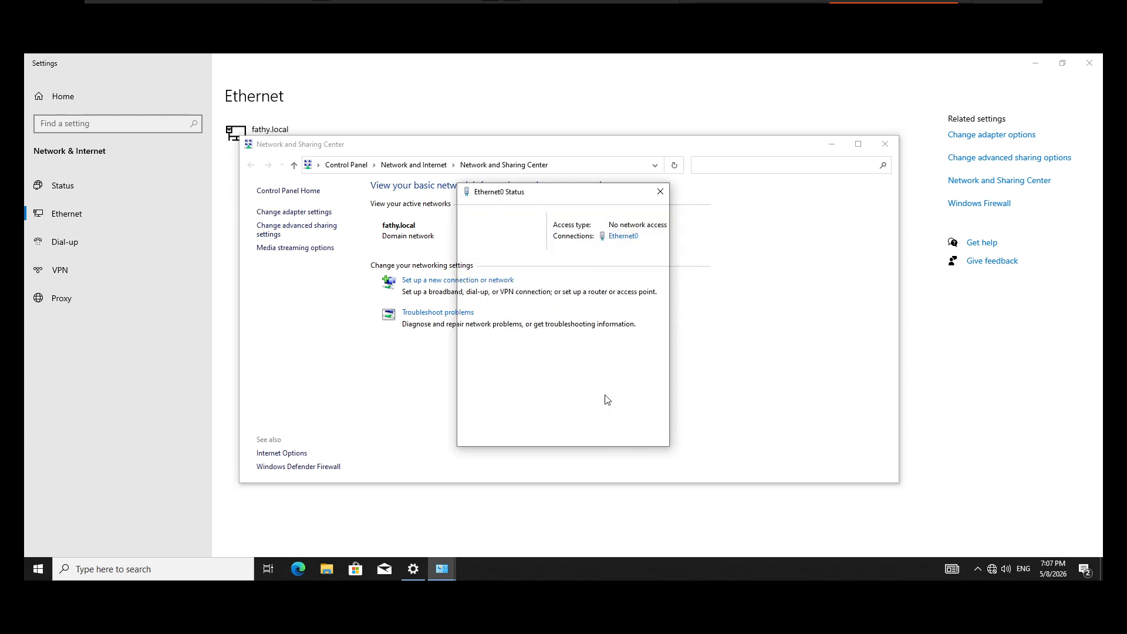
# Step: Disable and re-enable the Ethernet0 adapter from the adapter settings to renew its lease with the sales class
pyautogui.click(310, 215)
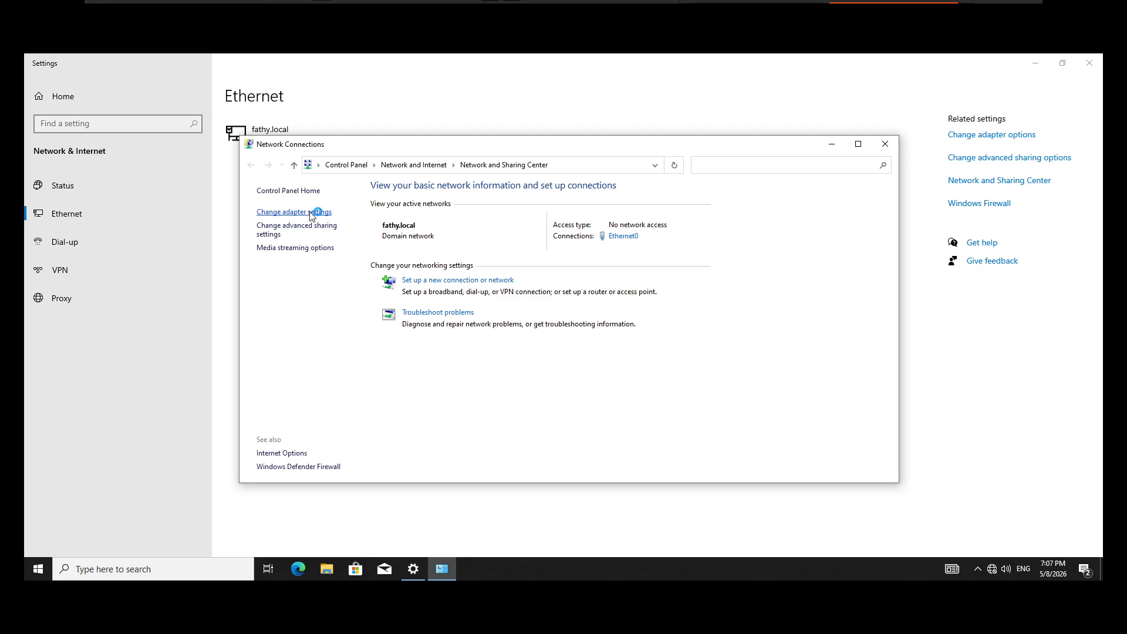
pyautogui.rightClick(331, 226)
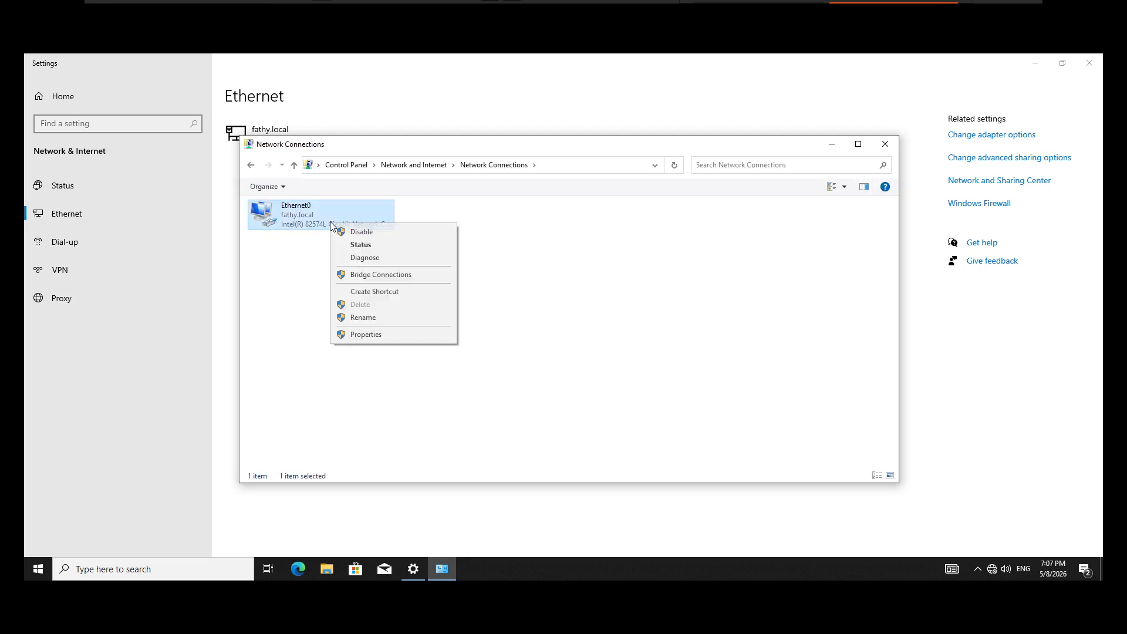
pyautogui.click(348, 229)
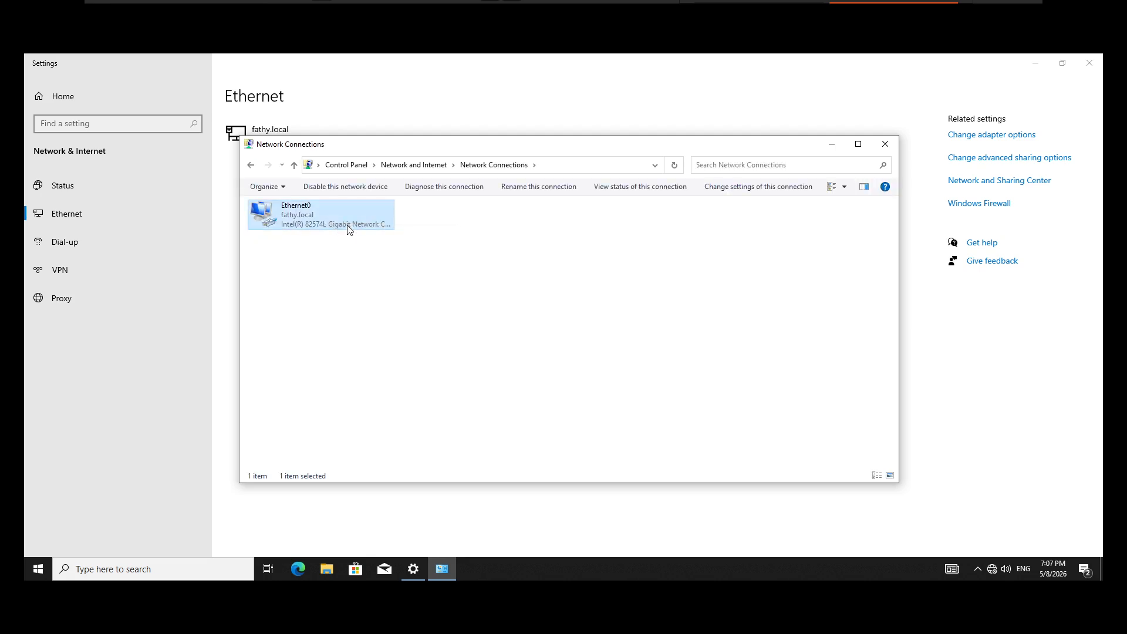
pyautogui.rightClick(305, 216)
pyautogui.click(315, 223)
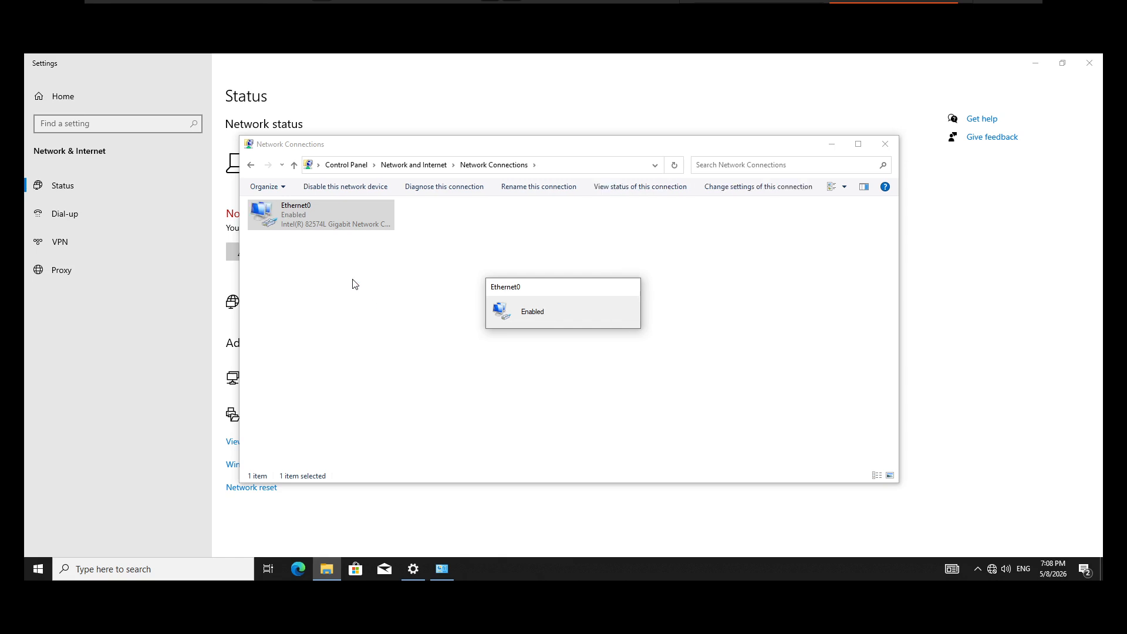
pyautogui.rightClick(302, 213)
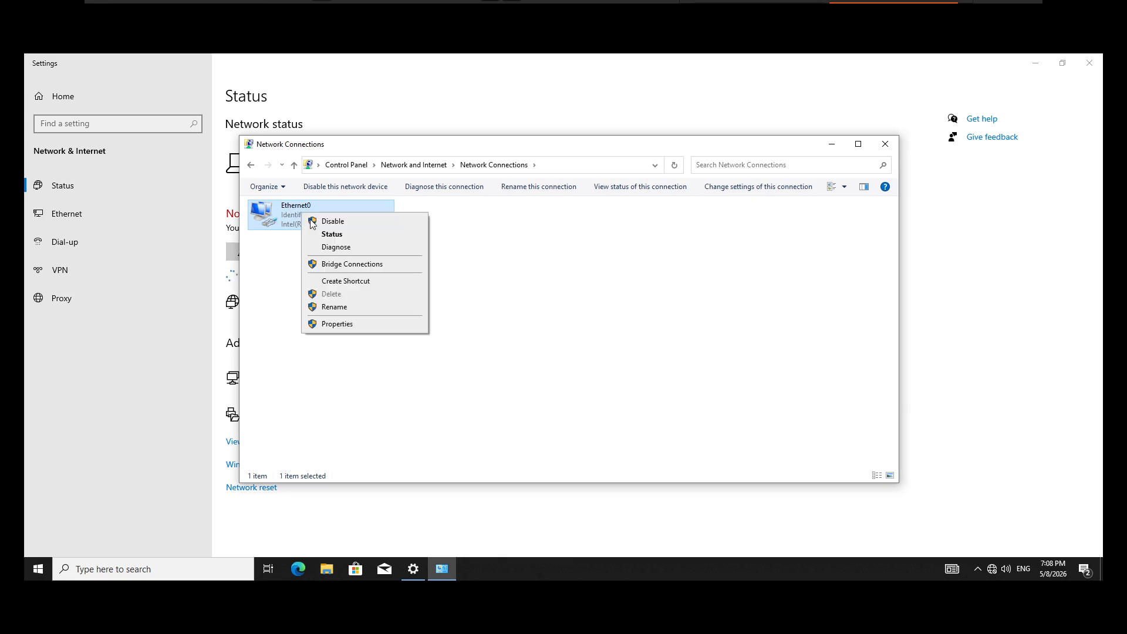
pyautogui.click(309, 222)
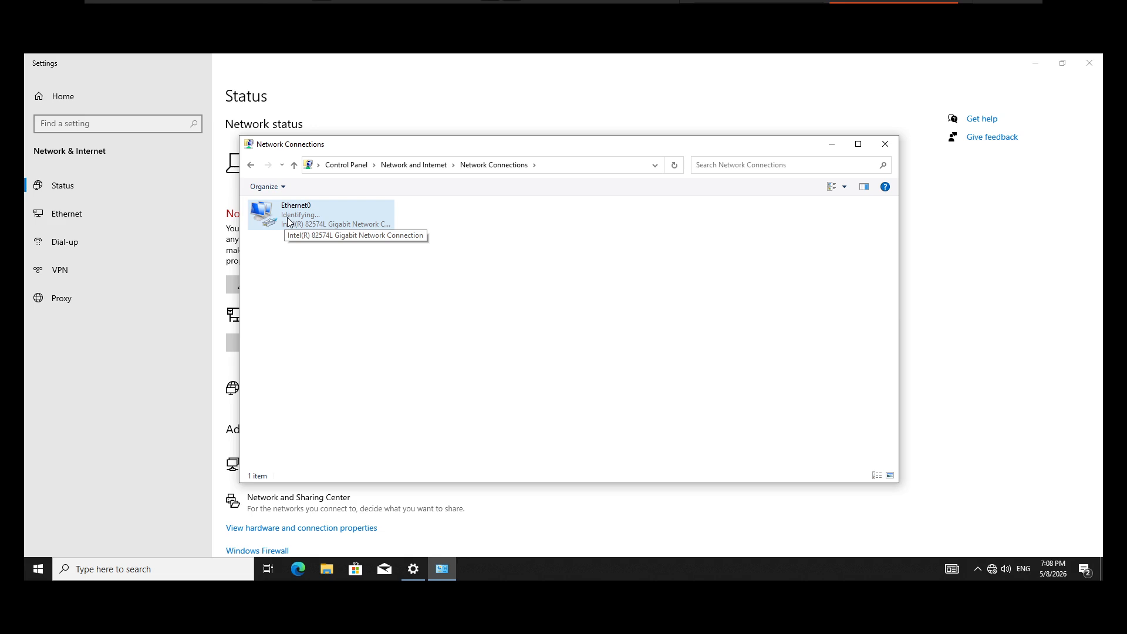
# Step: Check the Ethernet0 connection details for a newly assigned IPv4 address, and close the details and status windows
pyautogui.rightClick(287, 218)
pyautogui.click(279, 258)
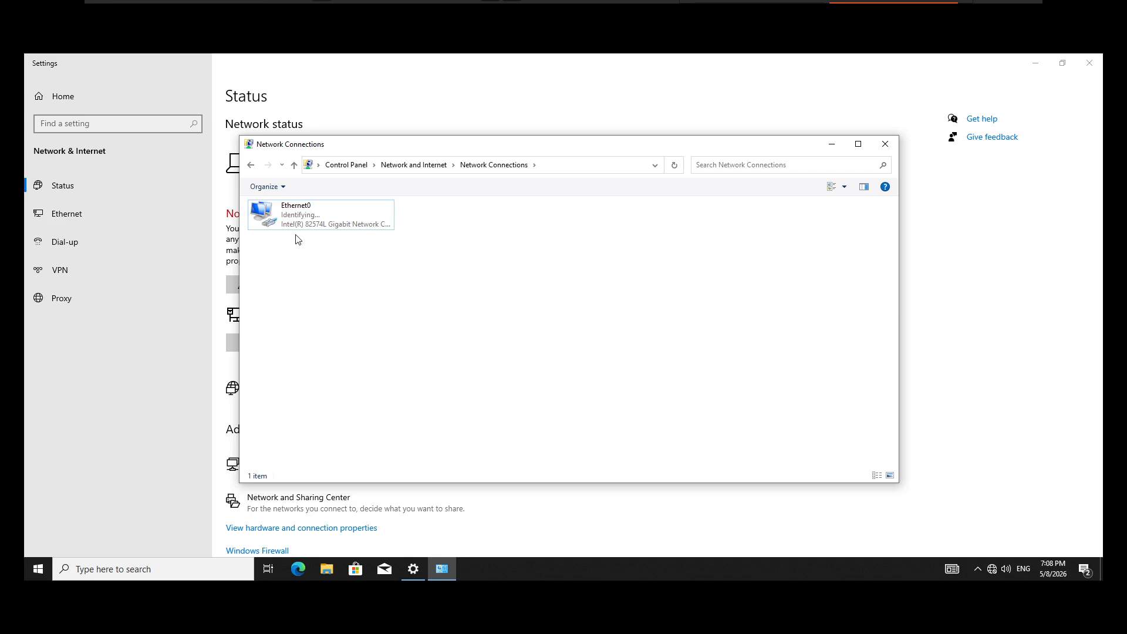
pyautogui.rightClick(297, 219)
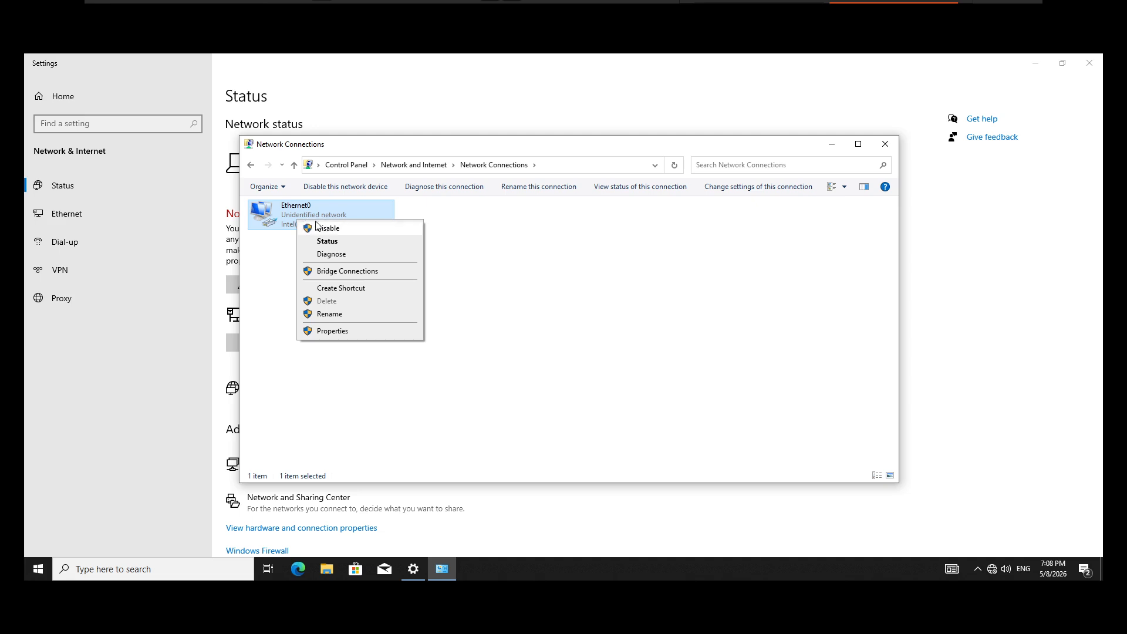
pyautogui.click(346, 245)
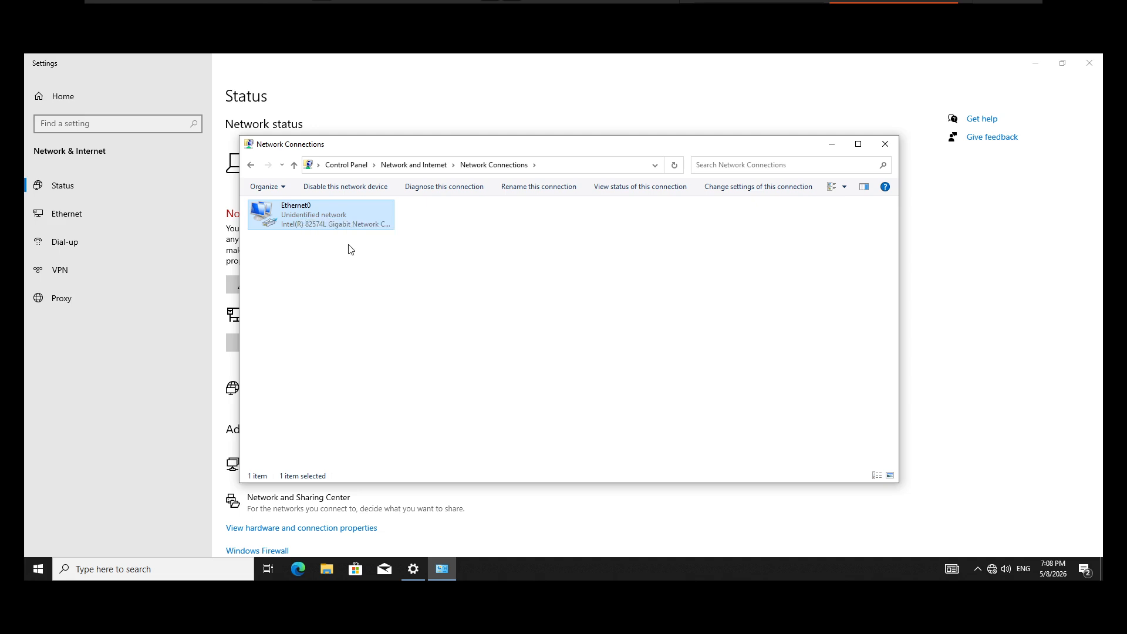
pyautogui.click(518, 305)
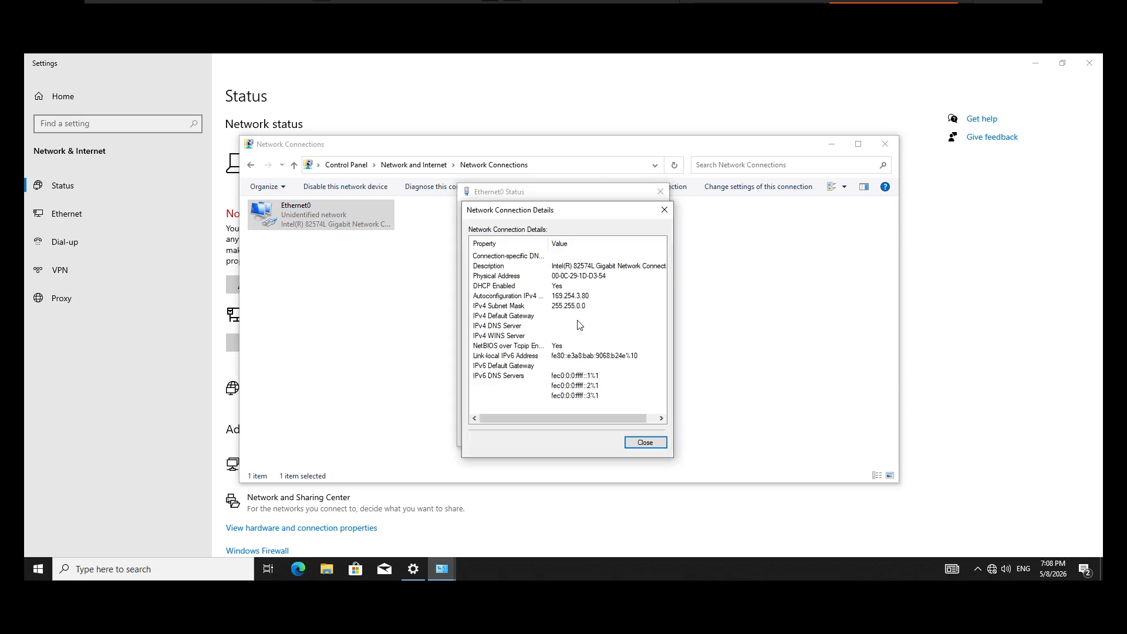
pyautogui.click(646, 444)
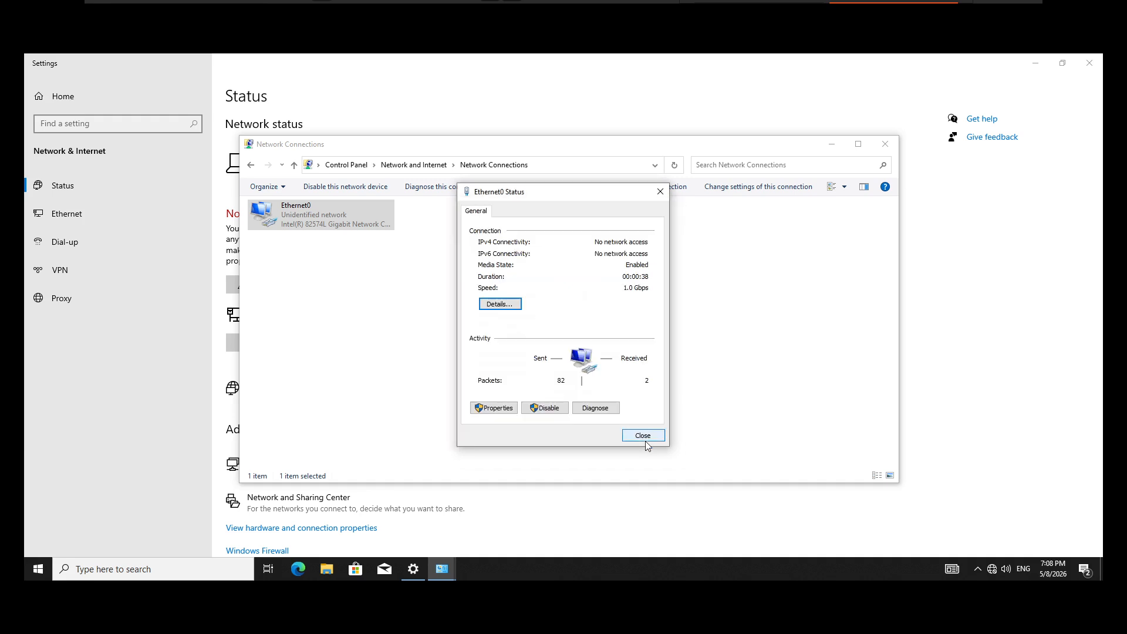
pyautogui.click(643, 435)
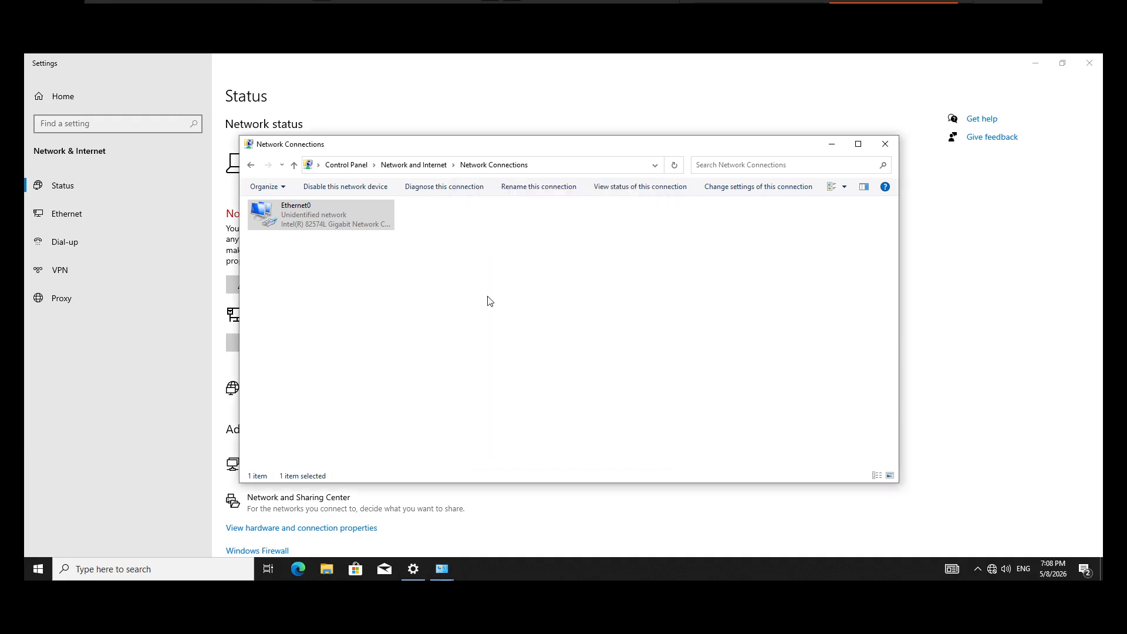
# Step: Refresh the network connections, examine Ethernet0's IPv4 address and default gateways again, and close the network windows
pyautogui.rightClick(485, 292)
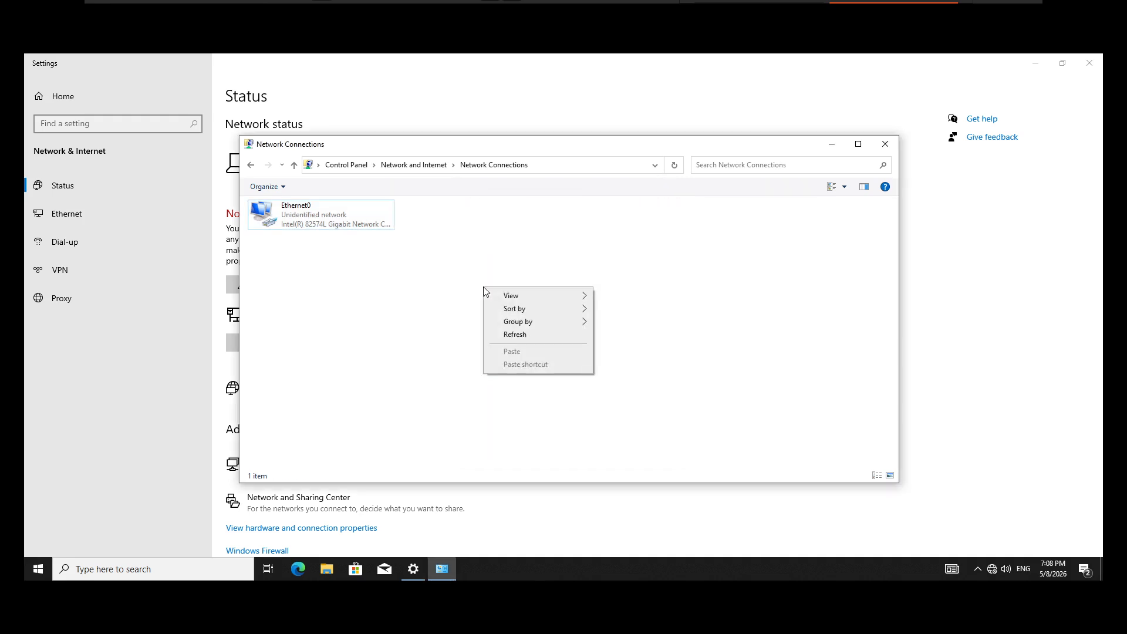
pyautogui.click(515, 334)
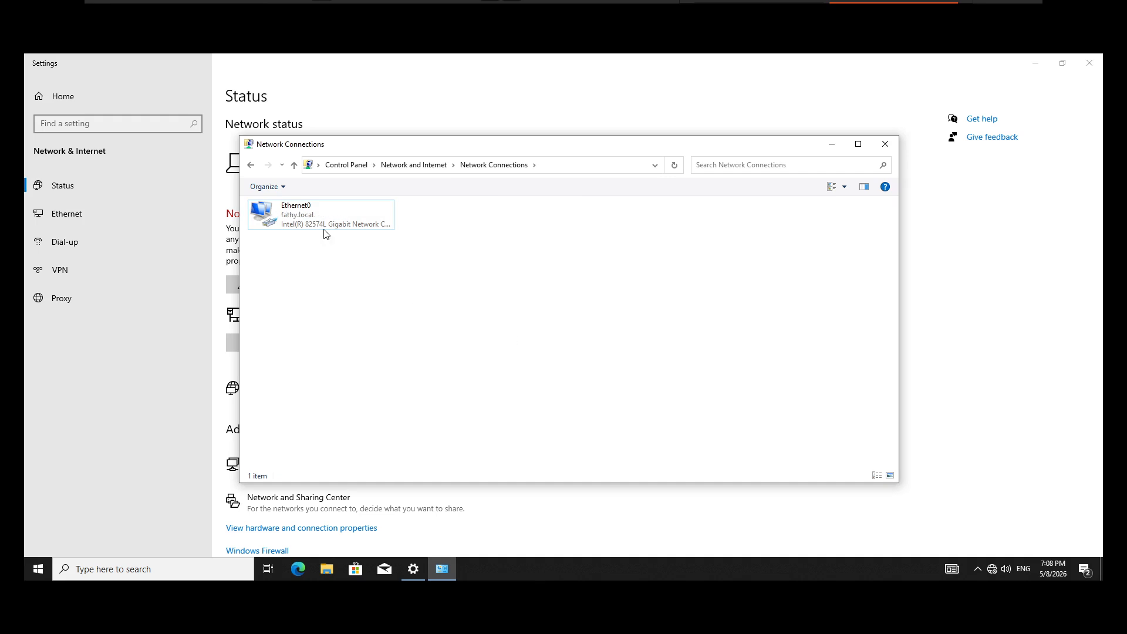
pyautogui.click(295, 218)
pyautogui.rightClick(295, 216)
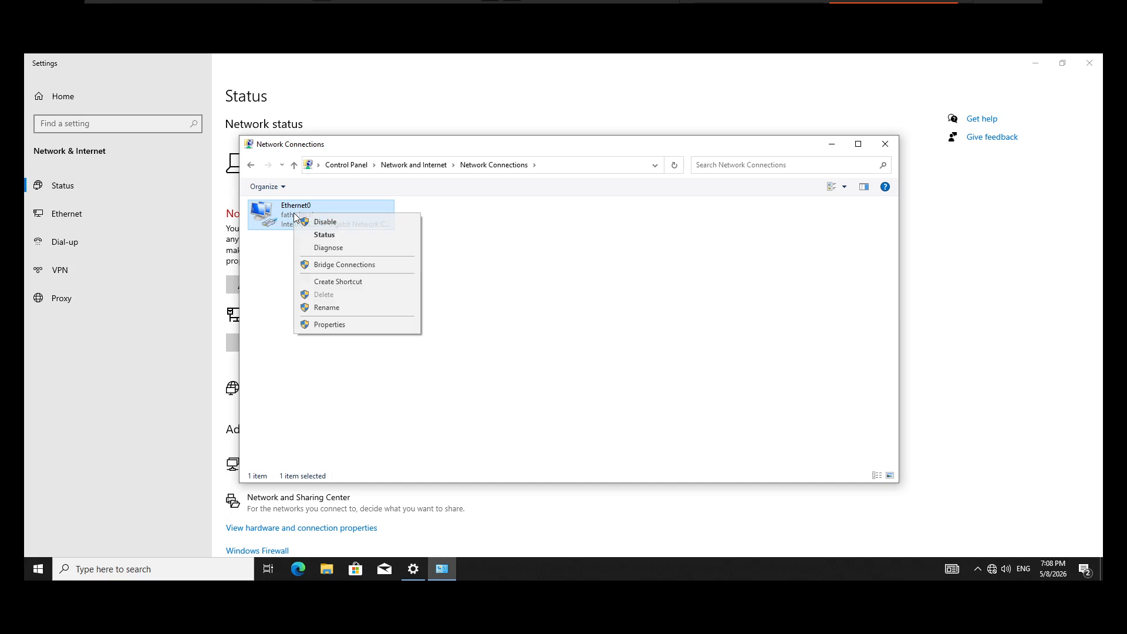
pyautogui.click(331, 235)
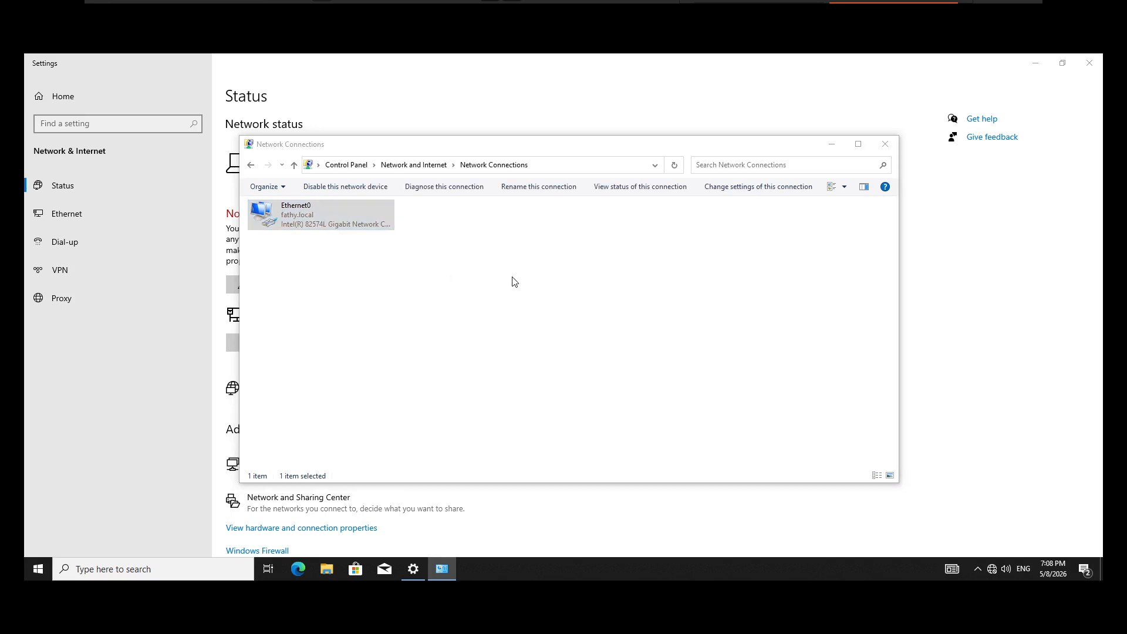
pyautogui.click(512, 305)
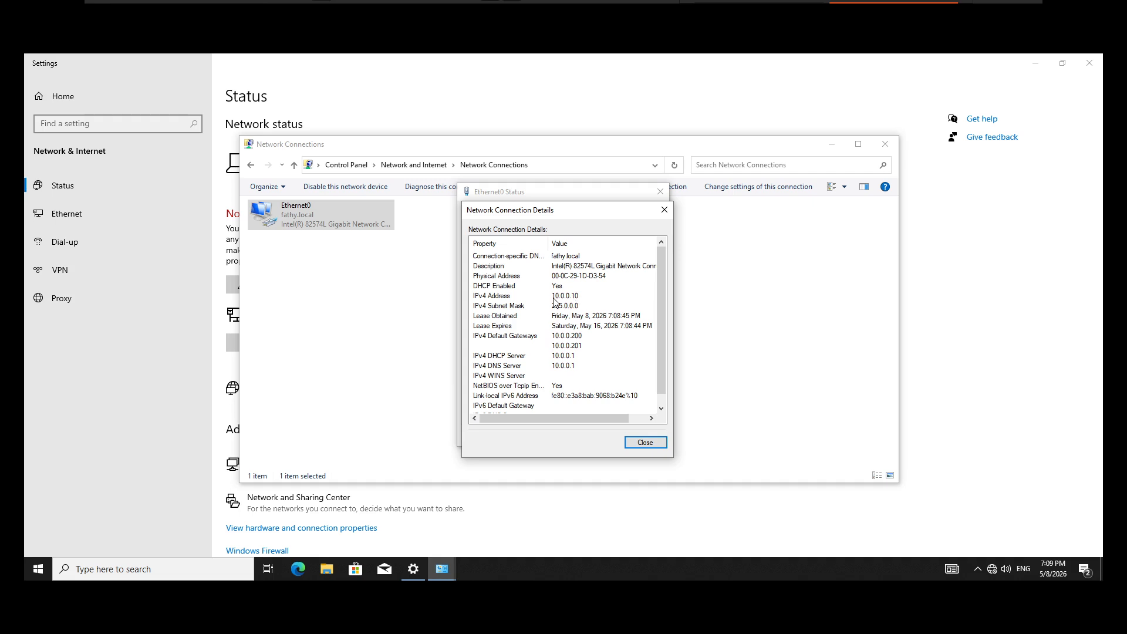
pyautogui.click(644, 443)
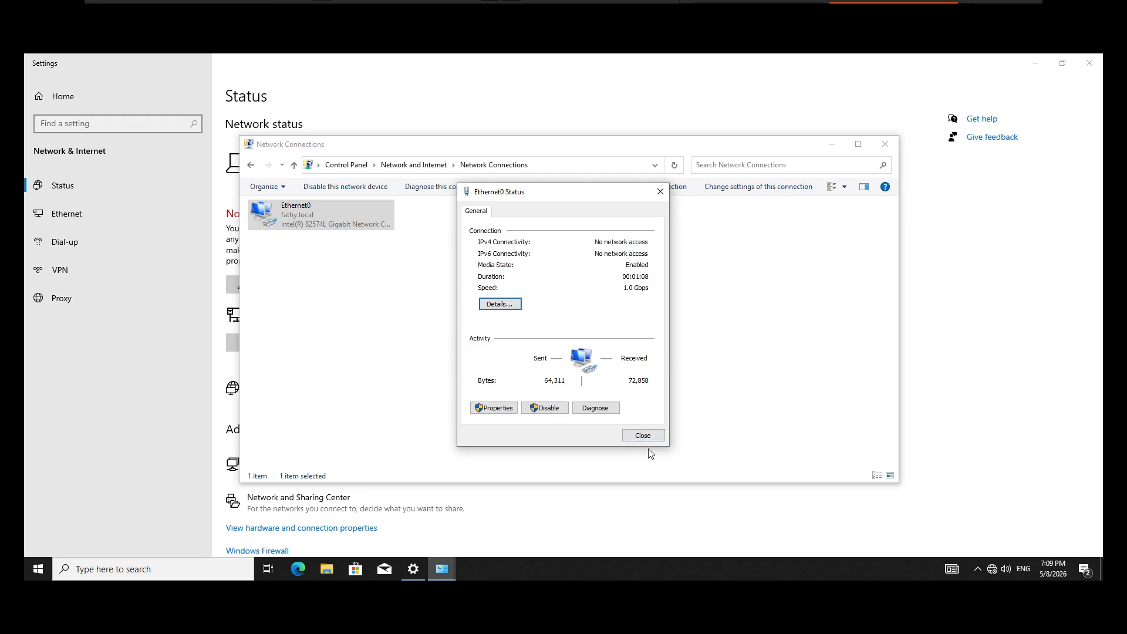
pyautogui.click(646, 437)
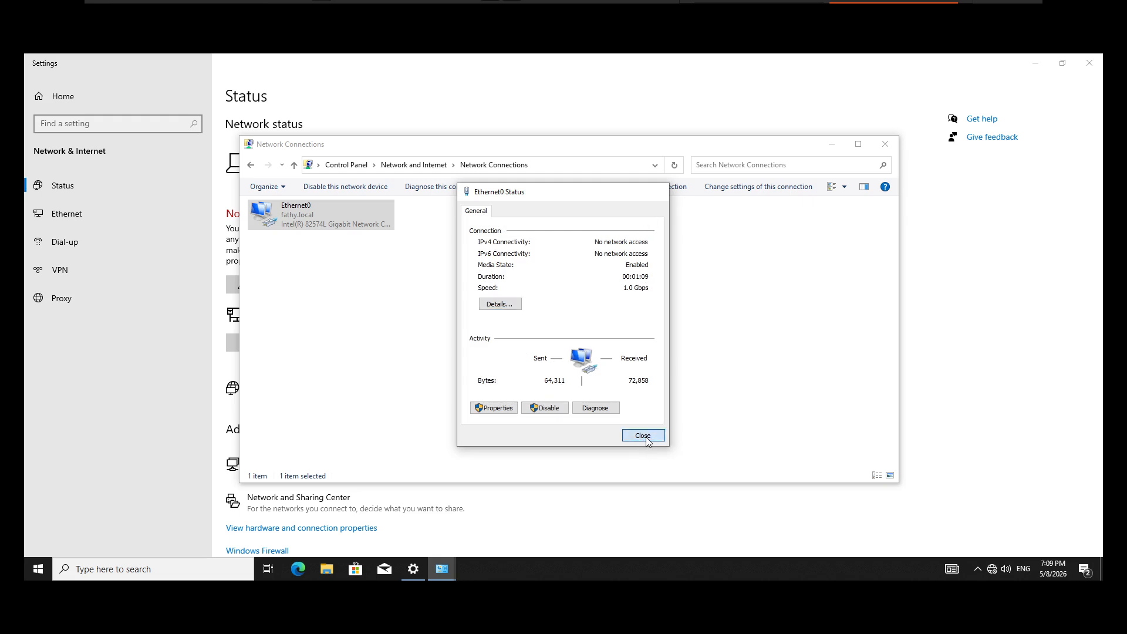
pyautogui.click(889, 143)
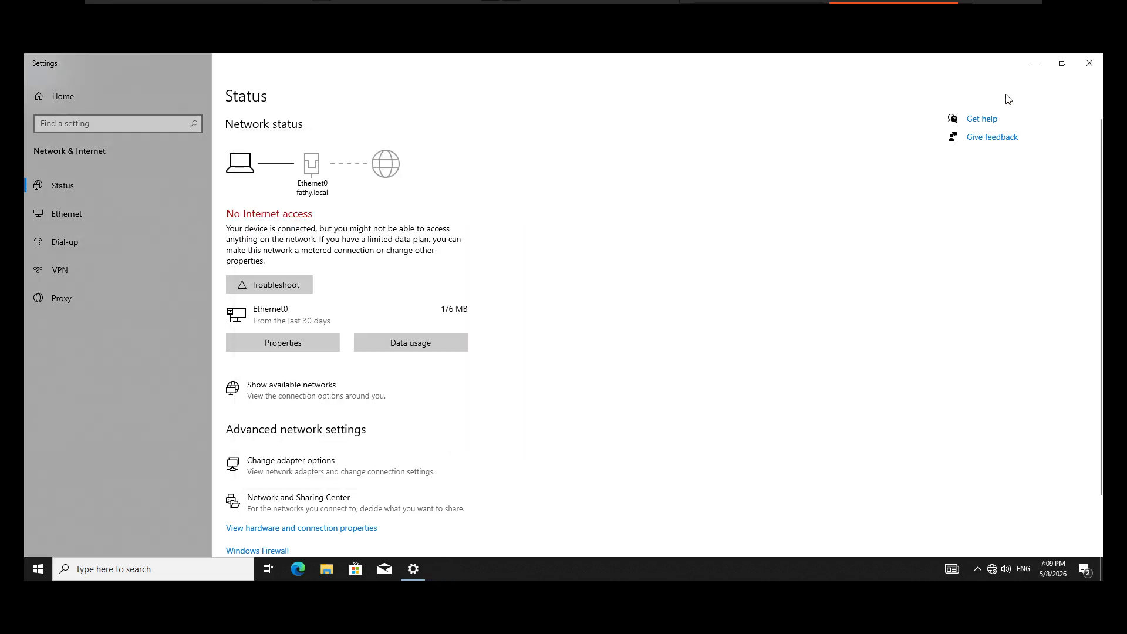
# Step: Minimize Settings, search for cmd, and run Command Prompt as administrator, allowing it to make changes
pyautogui.click(1036, 69)
pyautogui.click(121, 570)
pyautogui.write('cm')
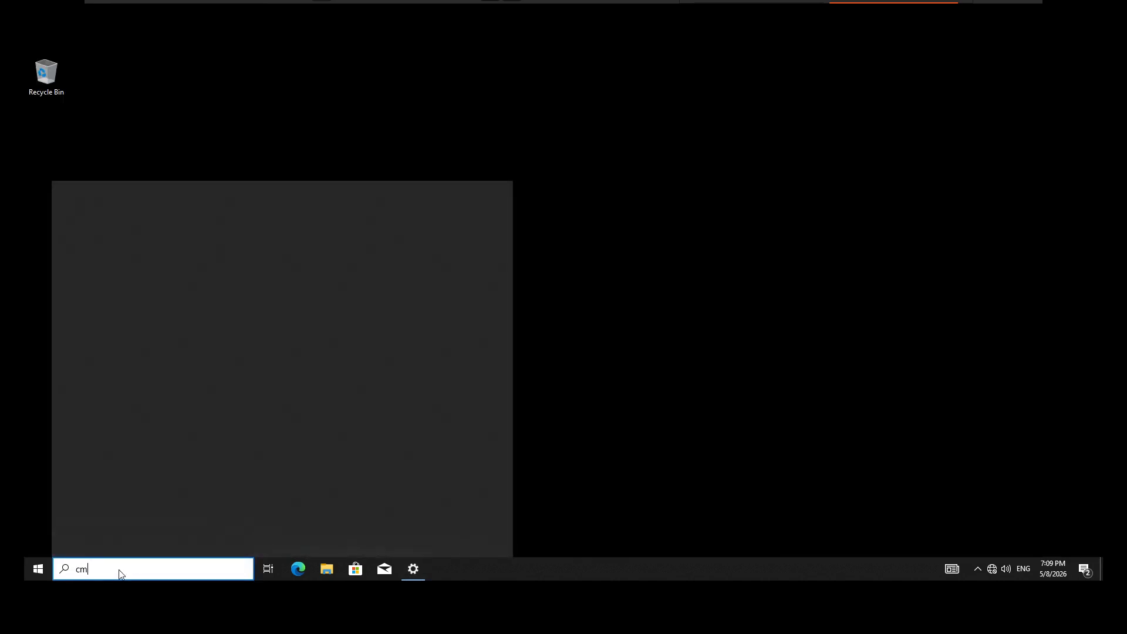
pyautogui.write('d')
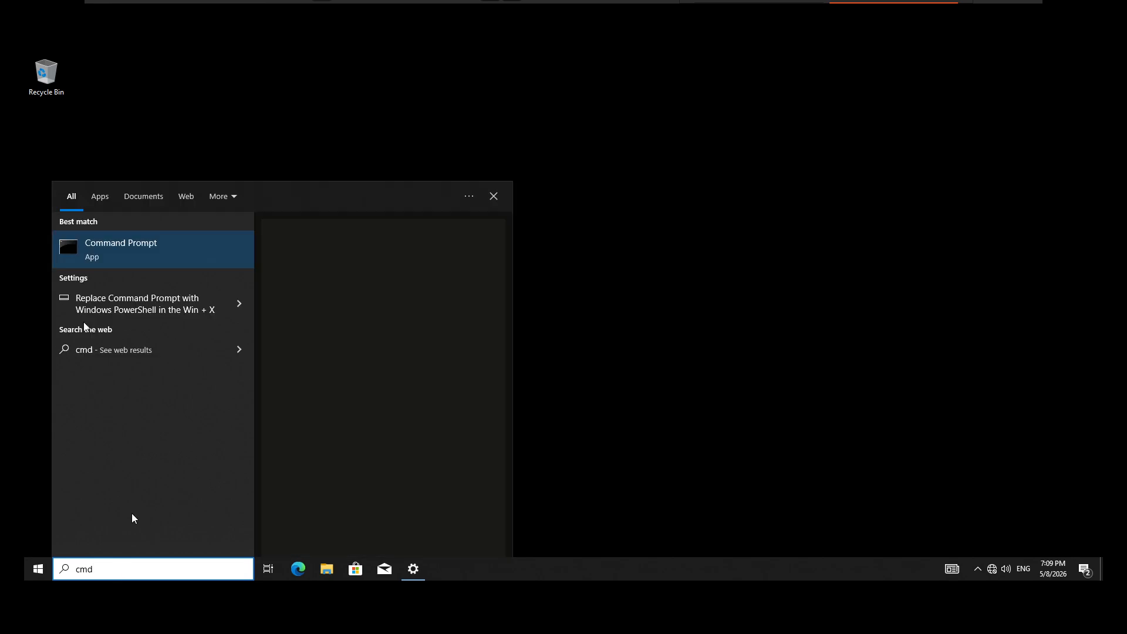
pyautogui.rightClick(93, 242)
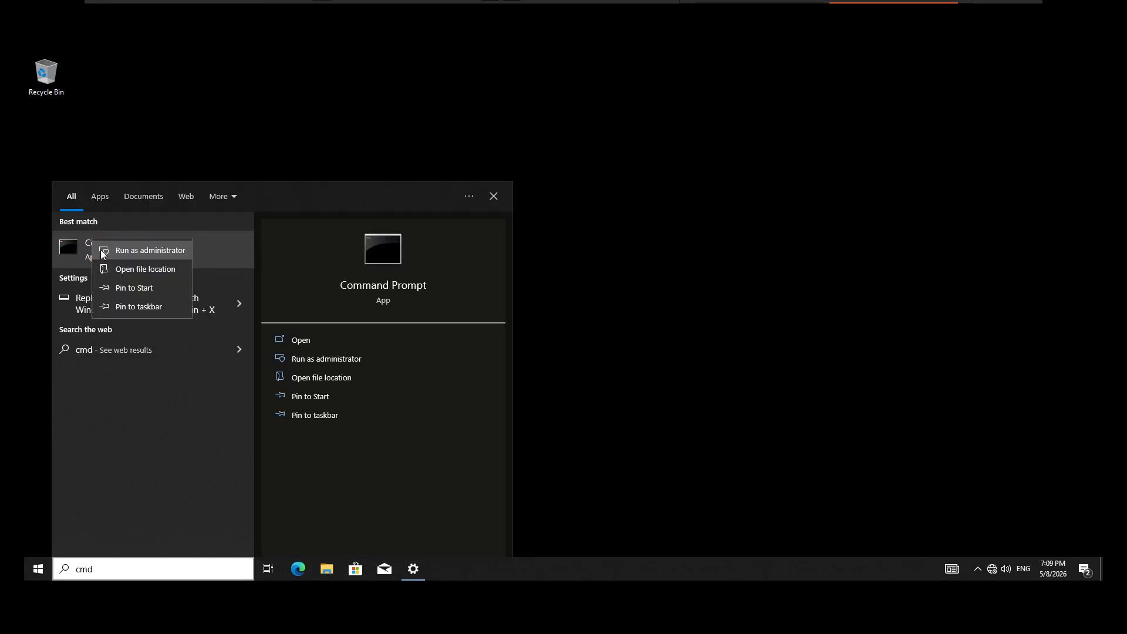
pyautogui.click(114, 247)
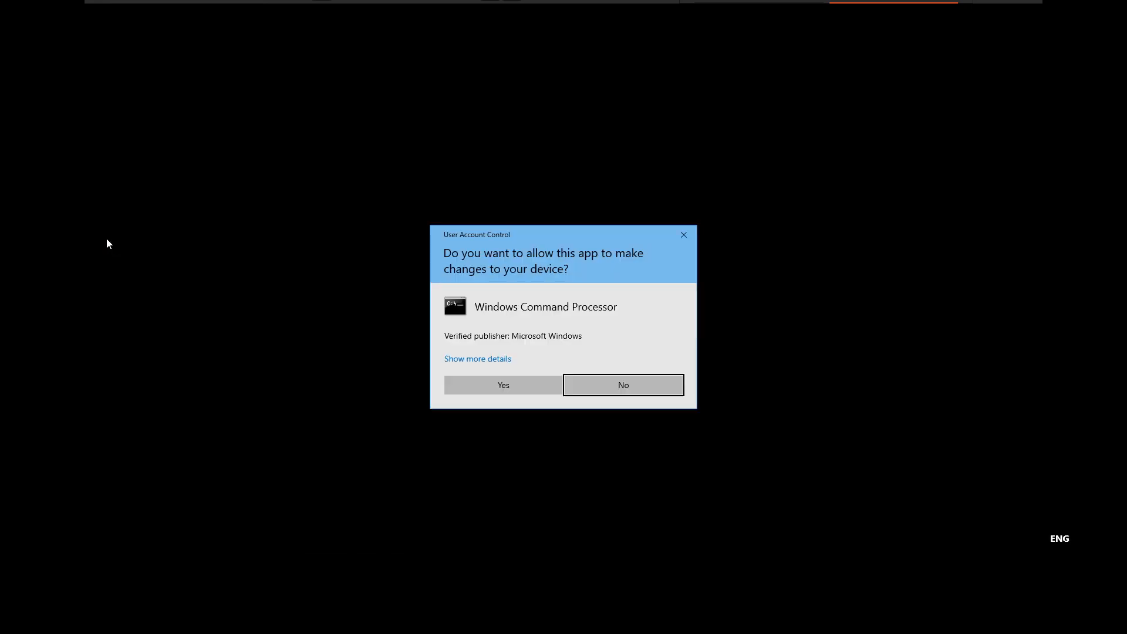
pyautogui.click(462, 393)
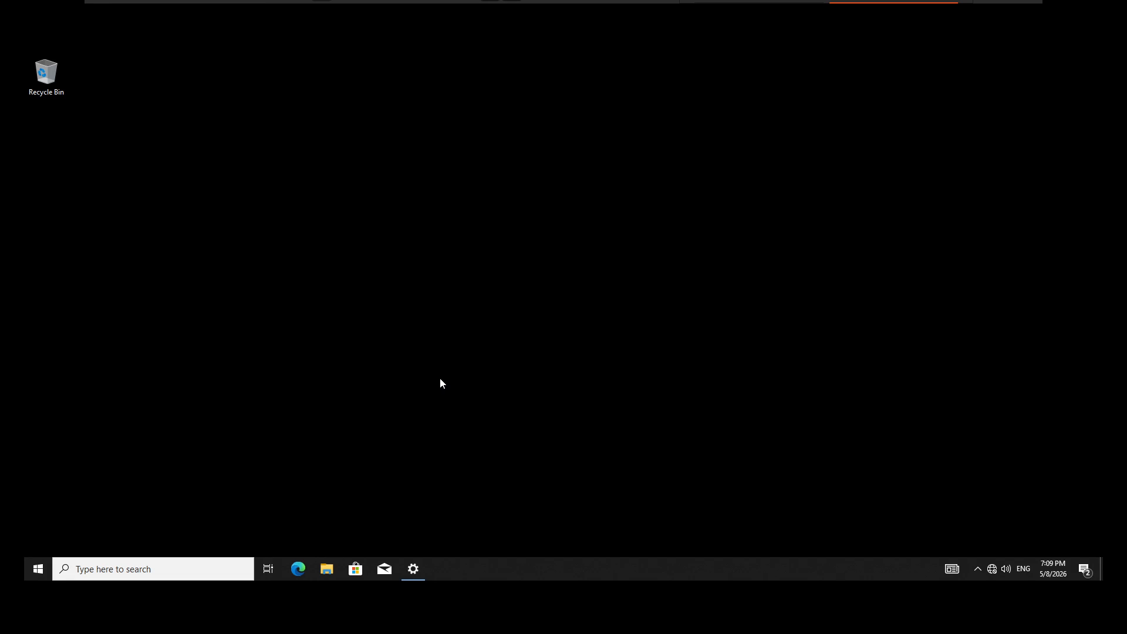
# Step: Assign the mark DHCP class to the adapter by running ipconfig /setclassid "ethernet0" mark, and close Command Prompt
pyautogui.write('ipconfig')
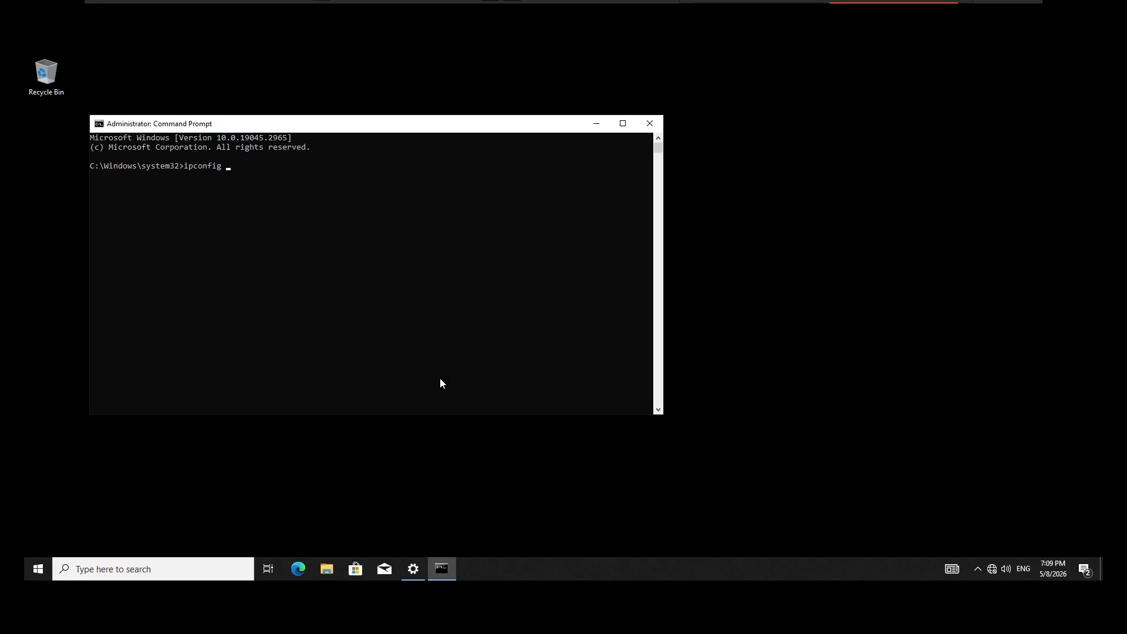
pyautogui.write(' /setclassid "ethernet0')
pyautogui.write('" mark')
pyautogui.press('Return')
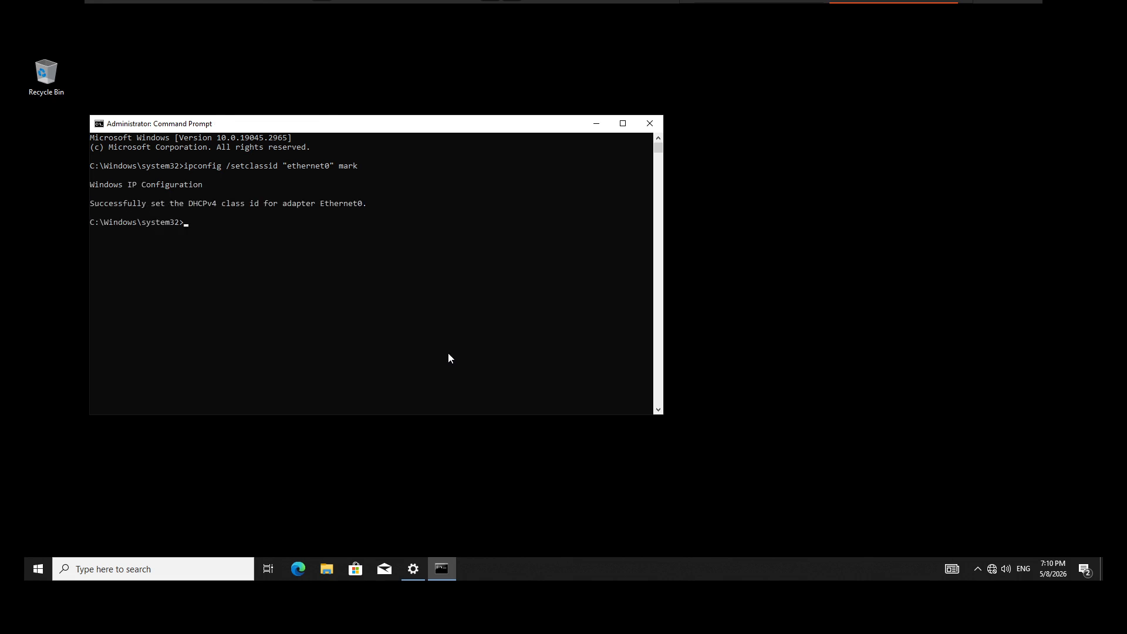
pyautogui.click(647, 124)
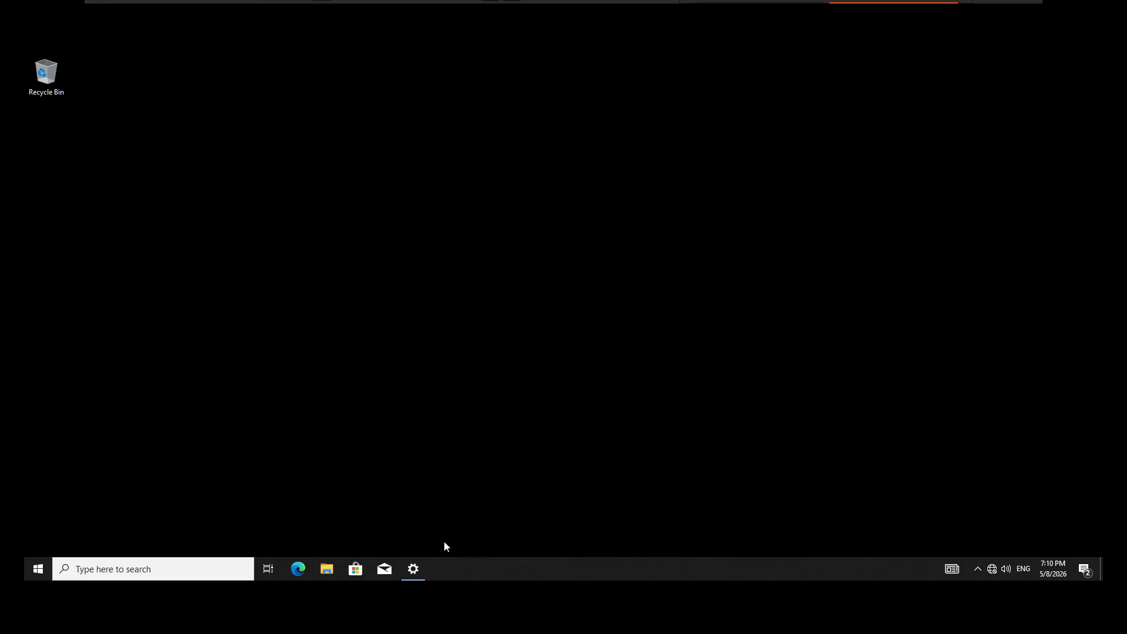
# Step: Check the Ethernet0 connection details in the network settings for the address and gateways assigned with the mark class
pyautogui.click(421, 568)
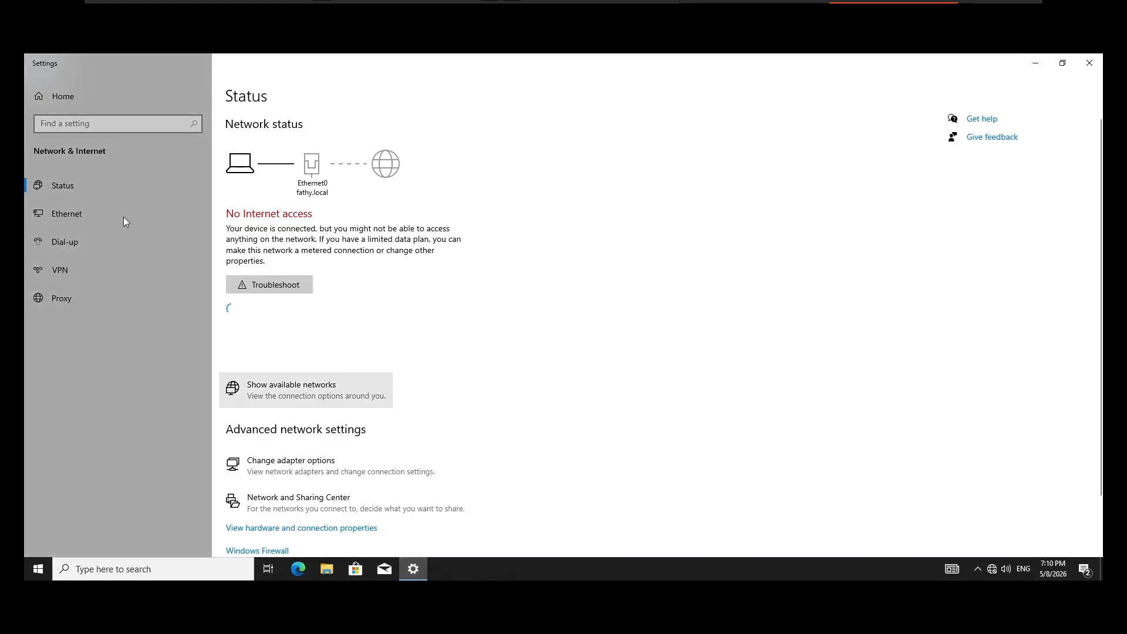
pyautogui.click(72, 213)
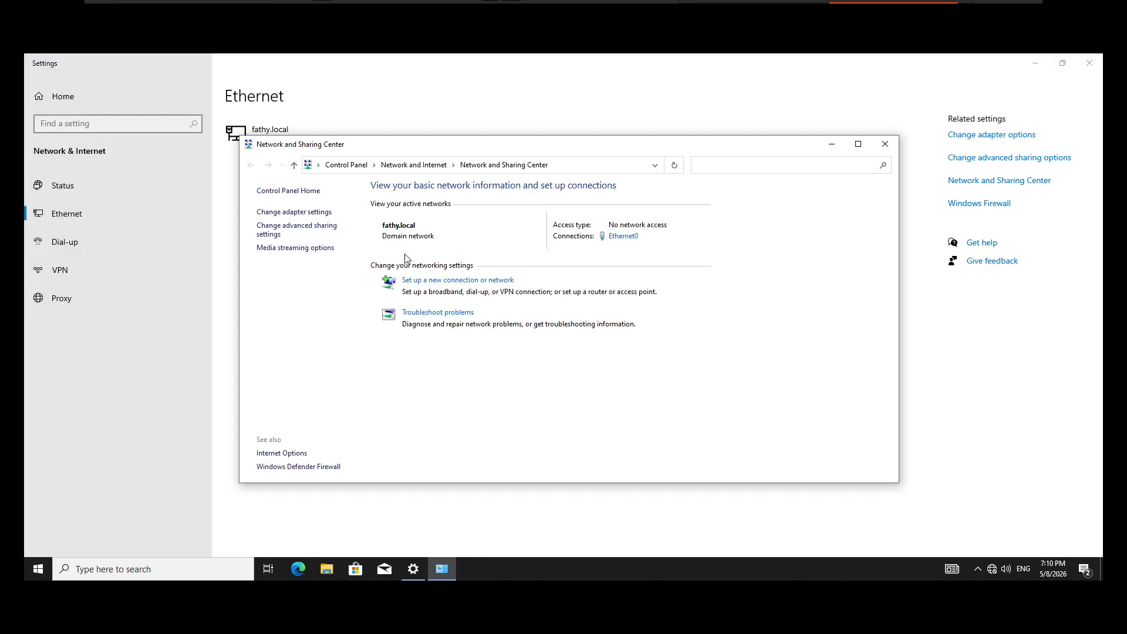
pyautogui.click(625, 236)
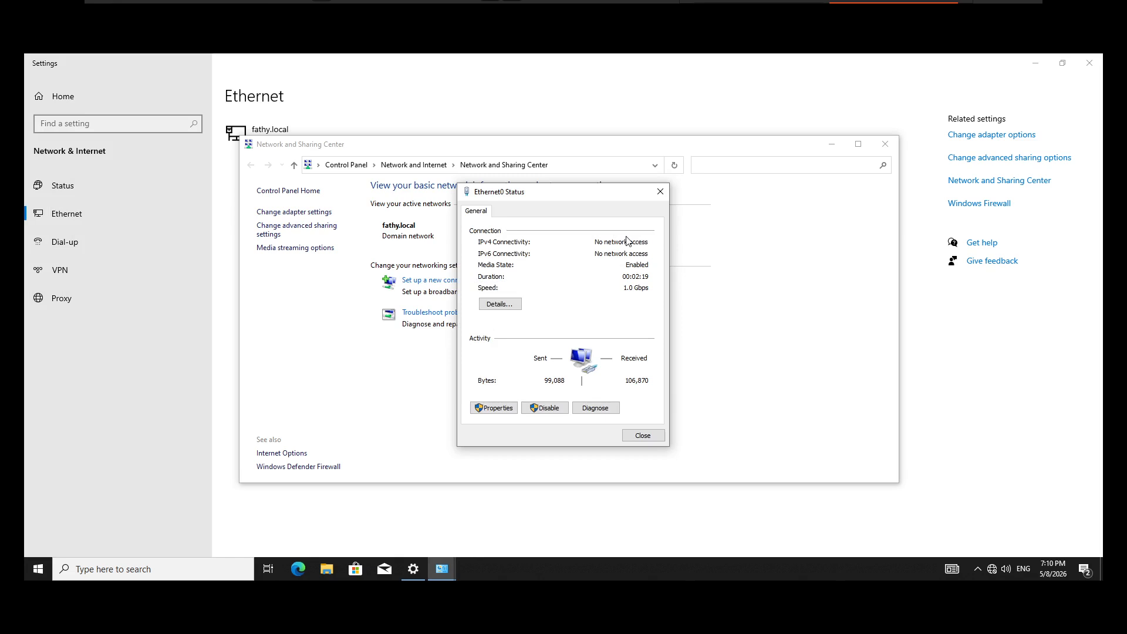
pyautogui.click(513, 302)
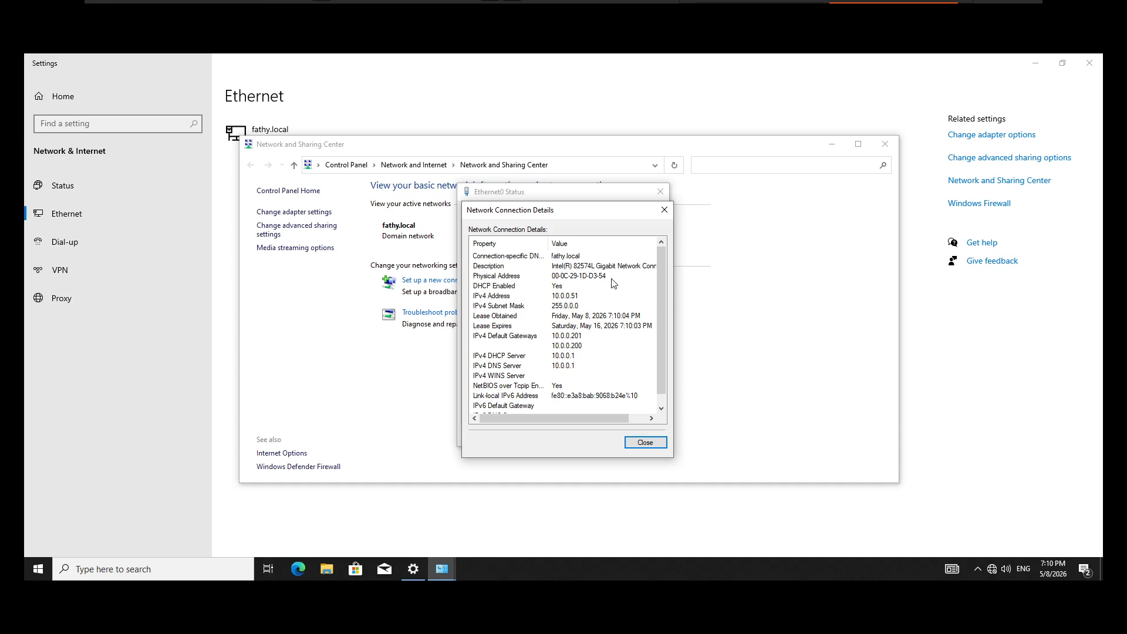
pyautogui.click(670, 209)
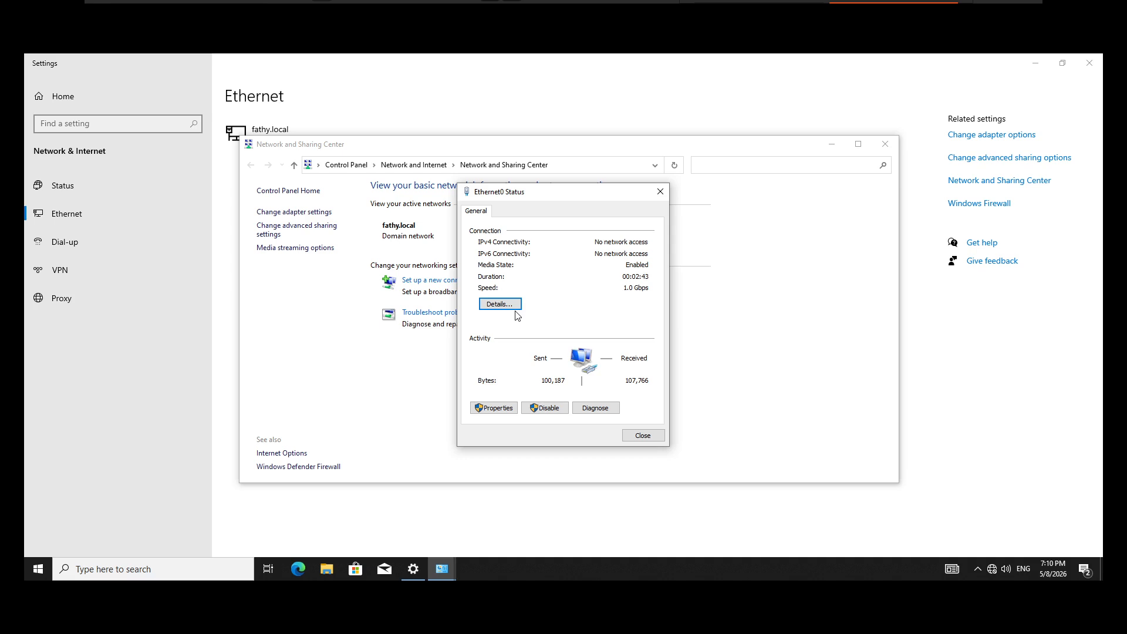
pyautogui.click(643, 436)
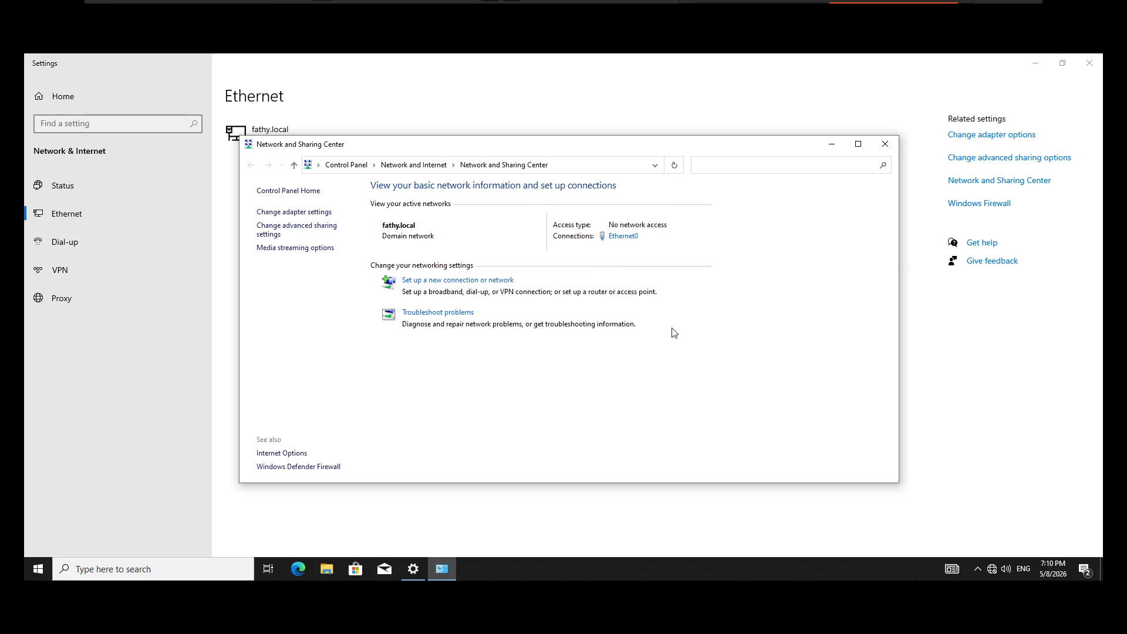
pyautogui.moveTo(993, 13)
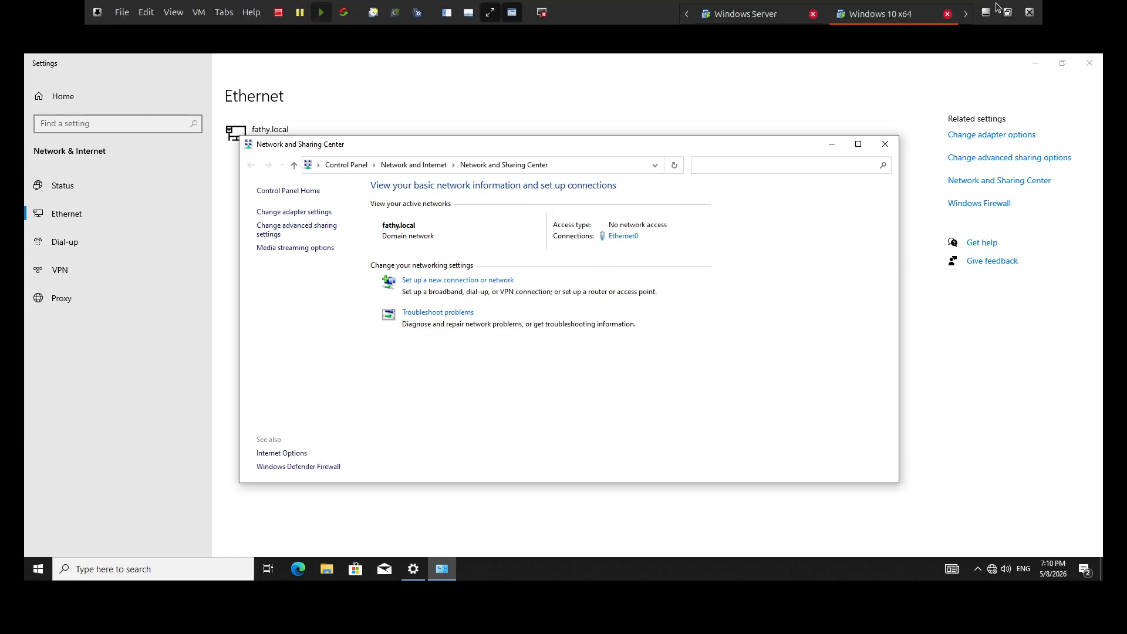
pyautogui.click(1008, 13)
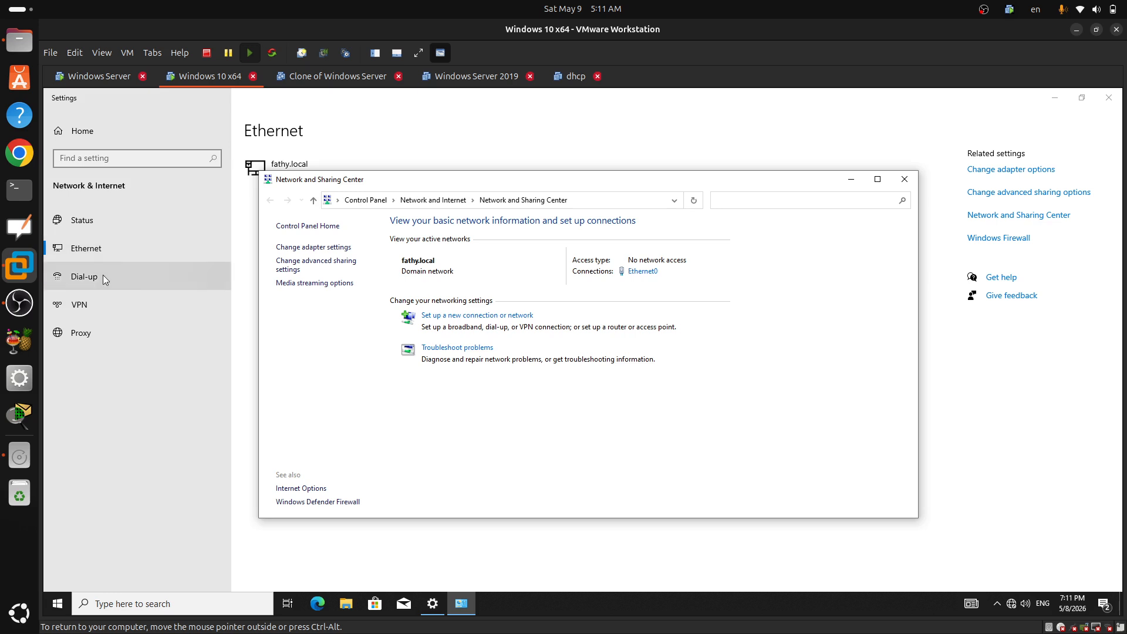
pyautogui.click(19, 303)
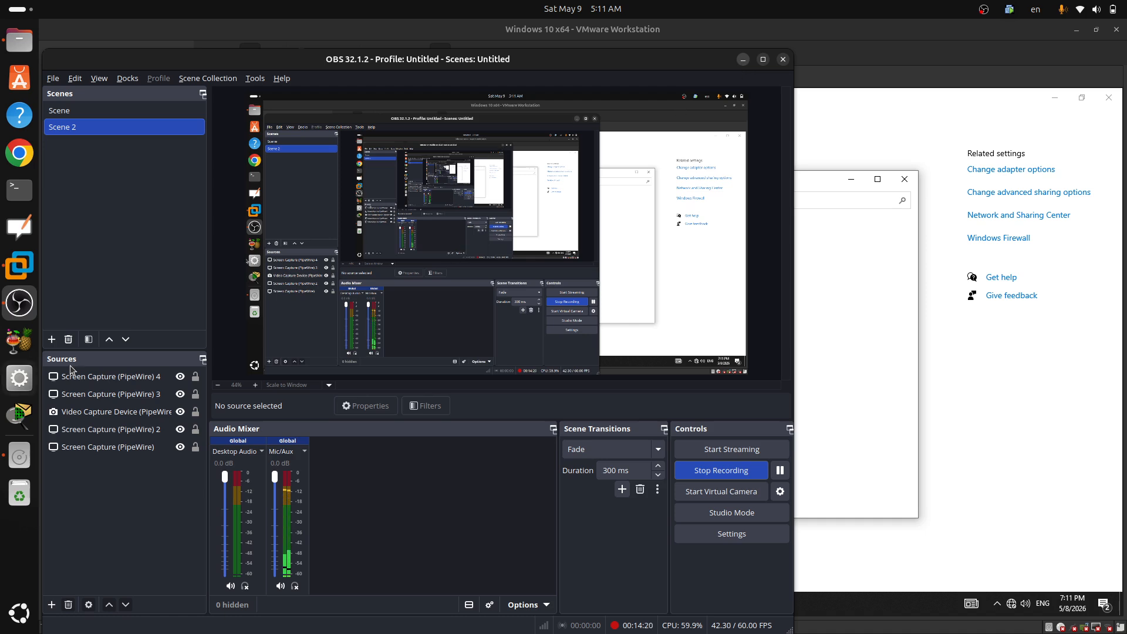
pyautogui.click(1029, 380)
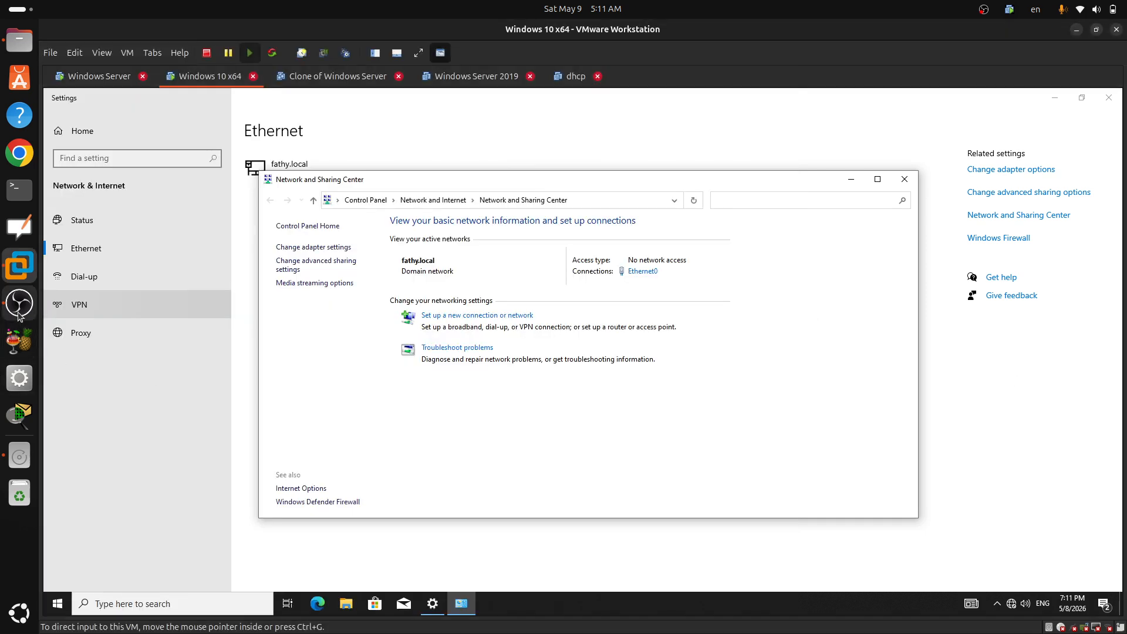
pyautogui.click(20, 303)
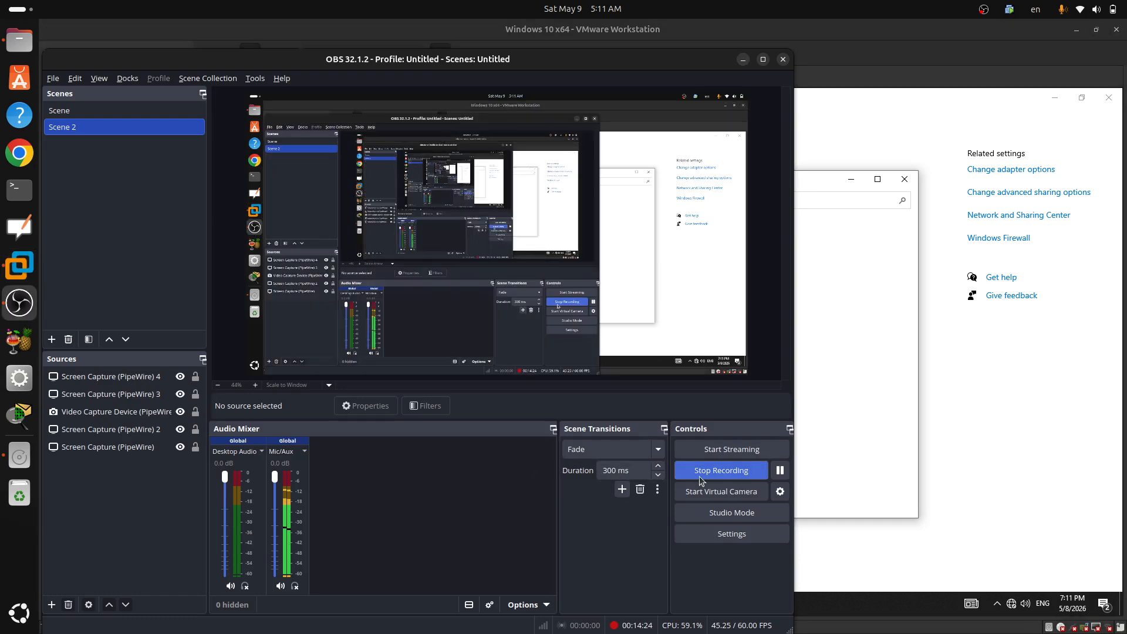